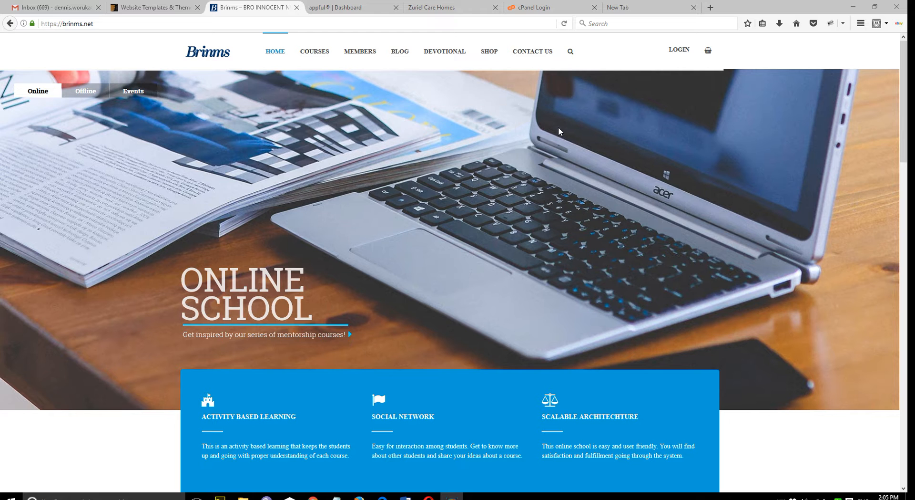
# Log in to the Brinms site as admin with the account password and update the browser's saved login
pyautogui.click(677, 58)
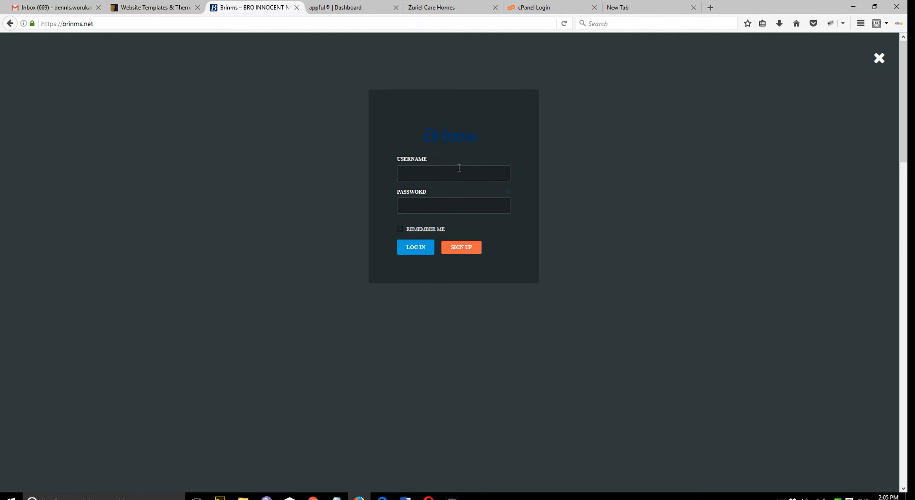
pyautogui.click(459, 167)
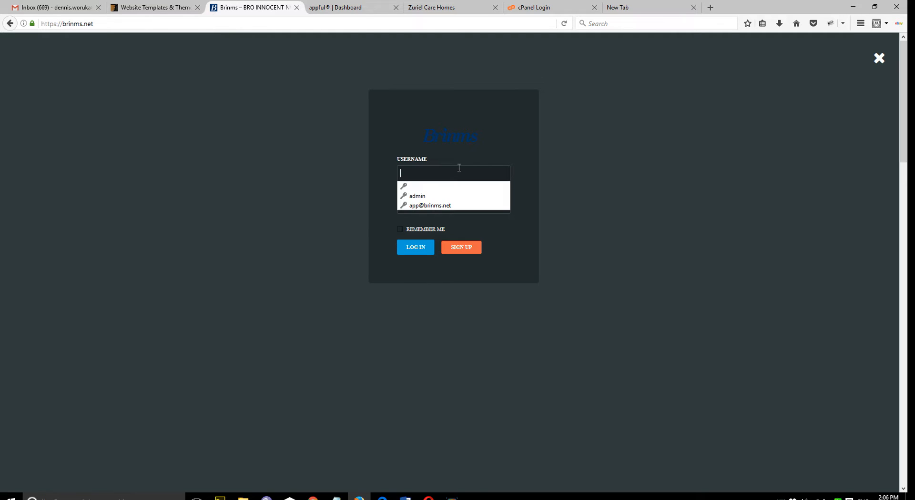
pyautogui.click(456, 196)
pyautogui.doubleClick(459, 205)
pyautogui.press('BackSpace')
pyautogui.hotkey('ctrl', 'v')
pyautogui.click(415, 247)
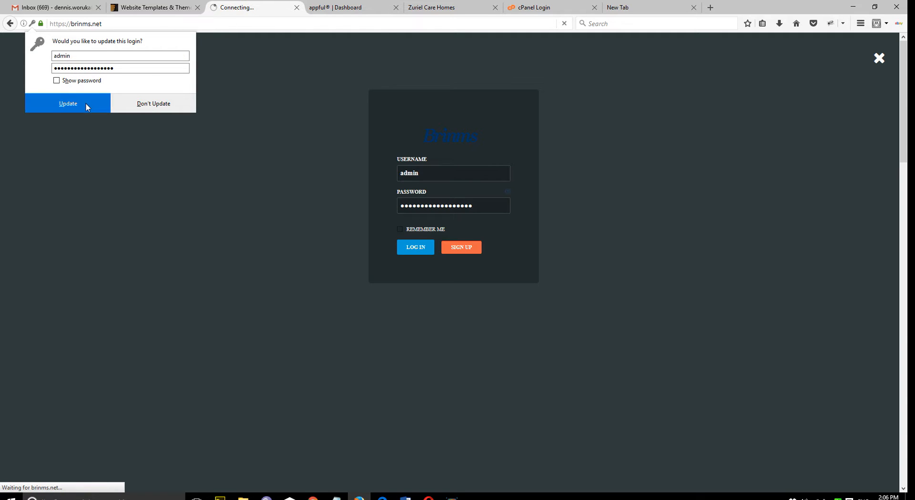
pyautogui.click(85, 104)
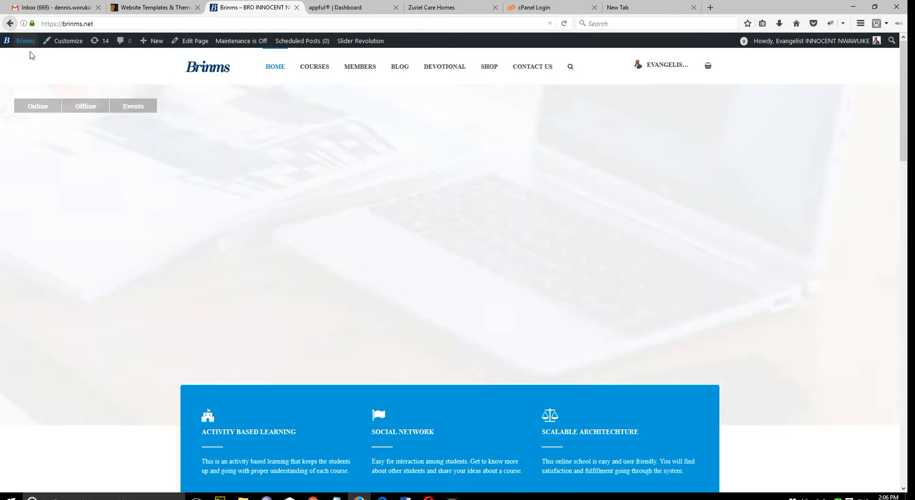
# Go to the site's admin dashboard and show all LMS courses
pyautogui.moveTo(27, 49)
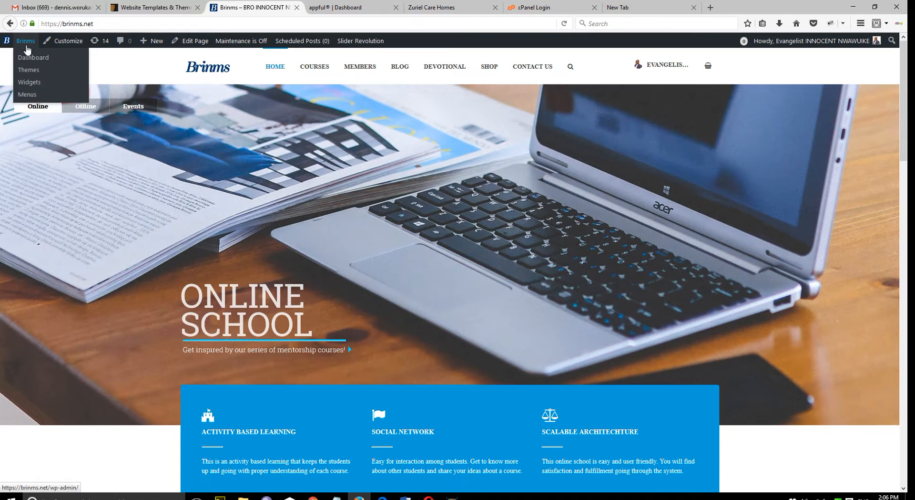
pyautogui.click(35, 58)
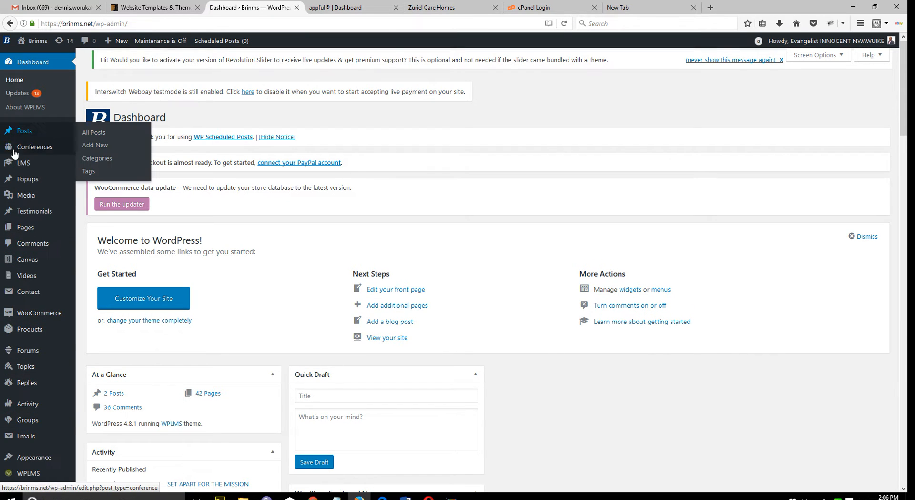
pyautogui.moveTo(23, 168)
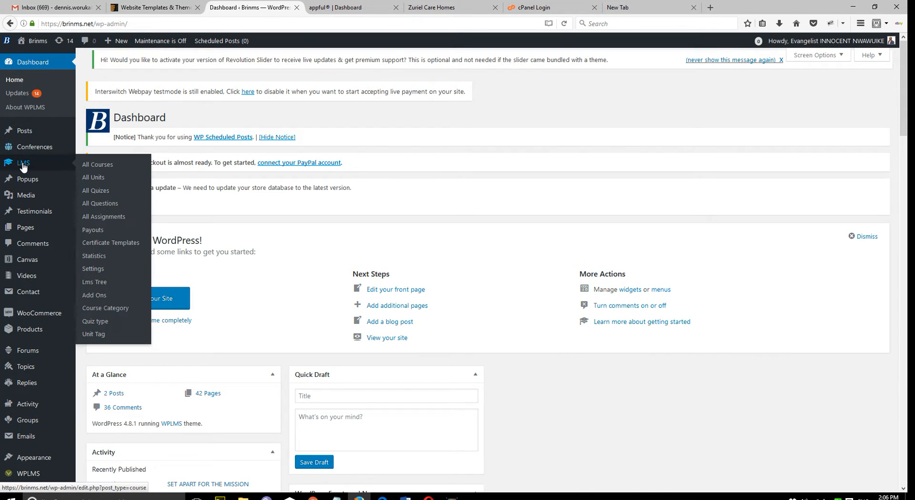
pyautogui.click(91, 165)
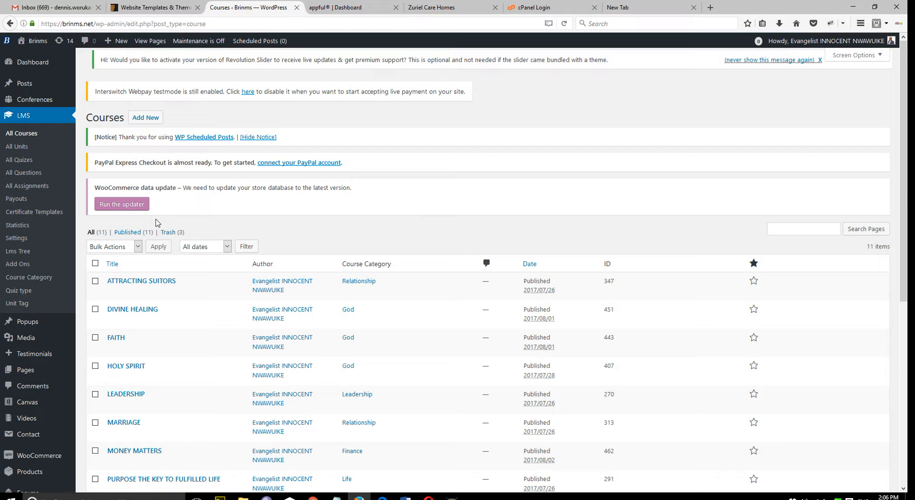
# Add a new course titled "Prosperity"
pyautogui.click(144, 121)
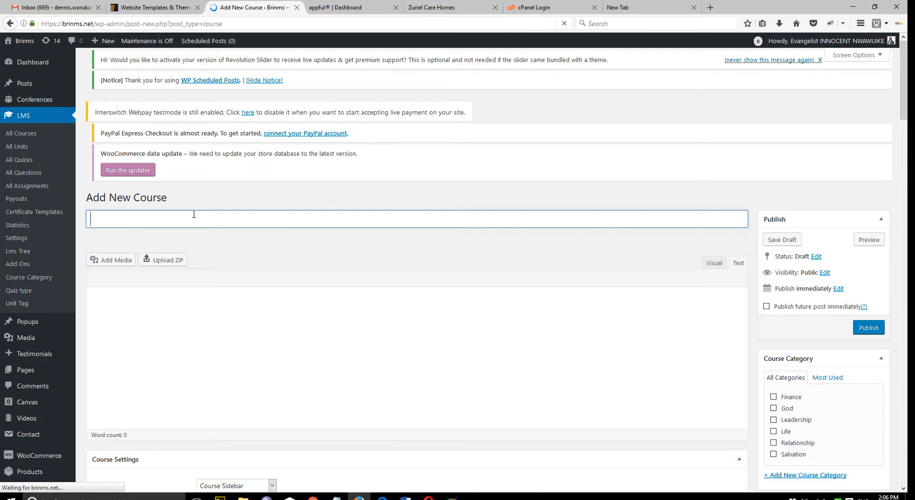
pyautogui.write('P')
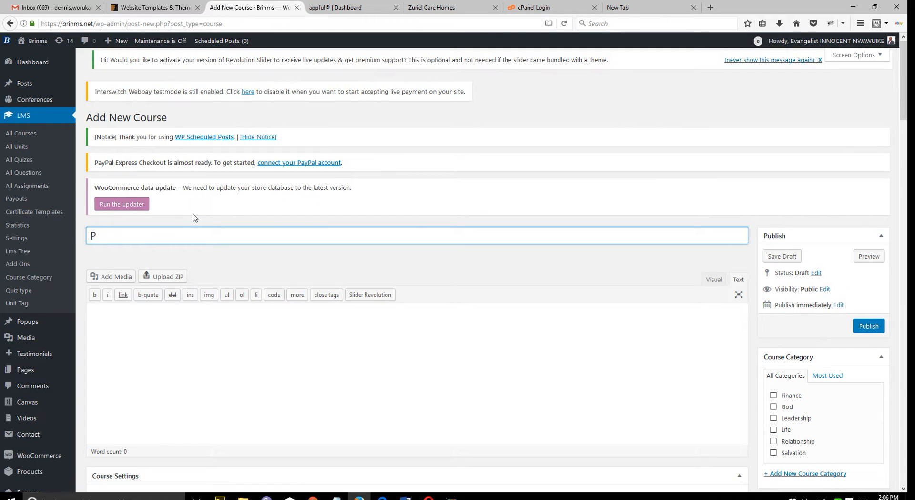
pyautogui.write('rosperity')
# Write "Introduction to Prosperity" as the course description
pyautogui.scroll(-3, 239, 377)
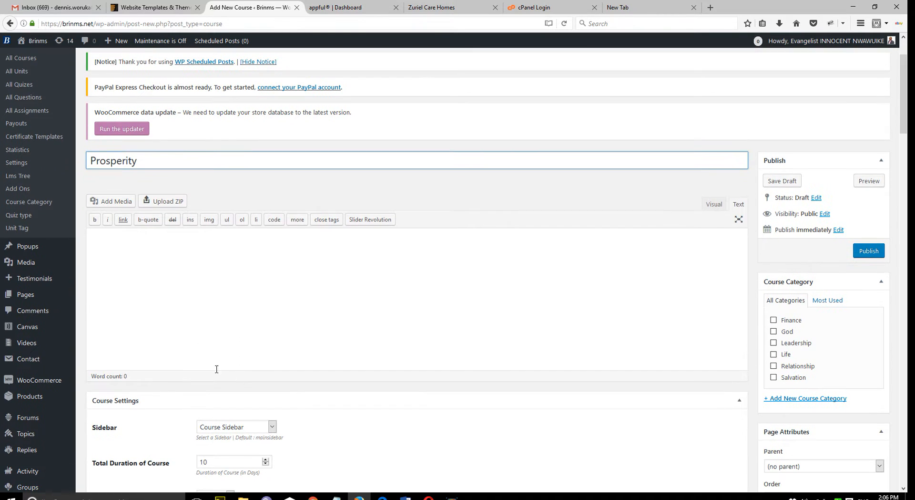
pyautogui.click(204, 268)
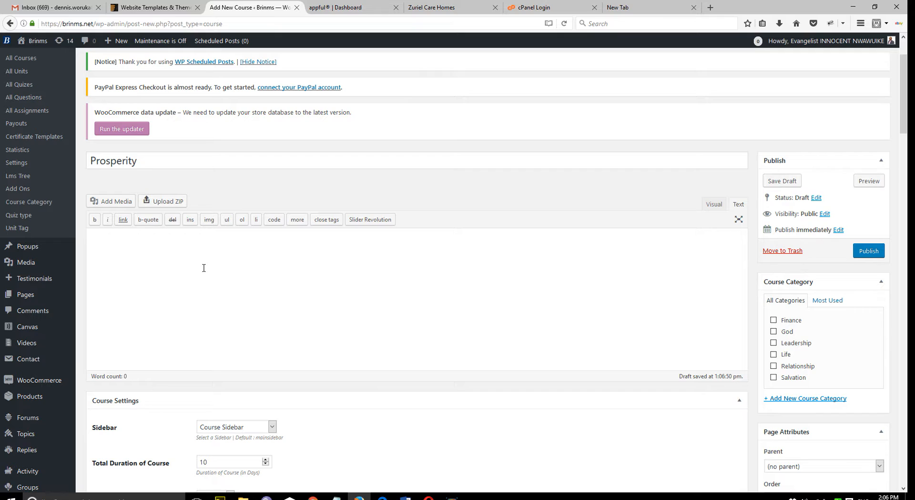
pyautogui.write('Intr')
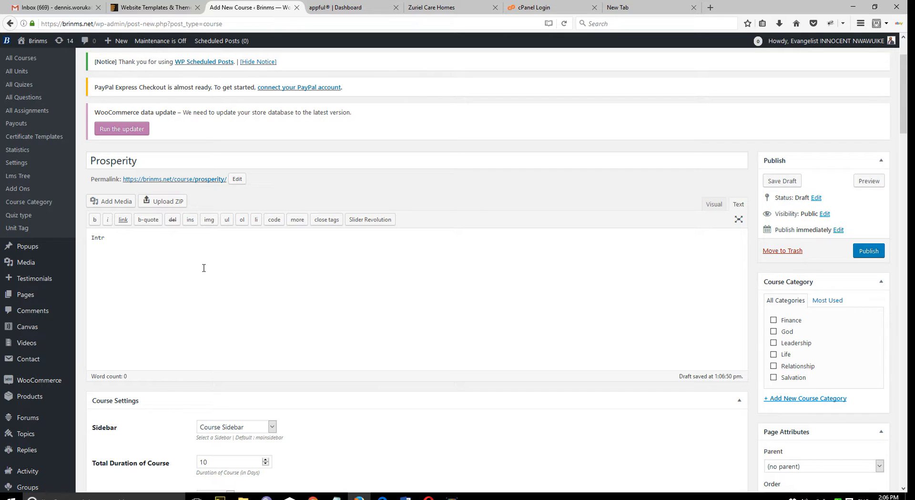
pyautogui.write('odution to')
pyautogui.press('BackSpace')
pyautogui.press('BackSpace')
pyautogui.press('BackSpace')
pyautogui.press('BackSpace')
pyautogui.press('BackSpace')
pyautogui.press('BackSpace')
pyautogui.write('ction to Prosperity')
# Set the total duration of the course to 2 and the course duration parameter to Months
pyautogui.scroll(-5, 358, 353)
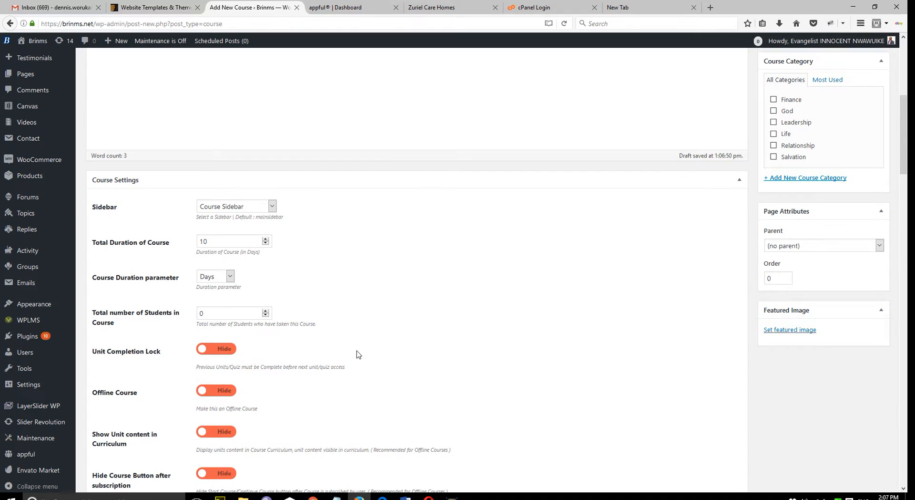
pyautogui.scroll(1, 358, 354)
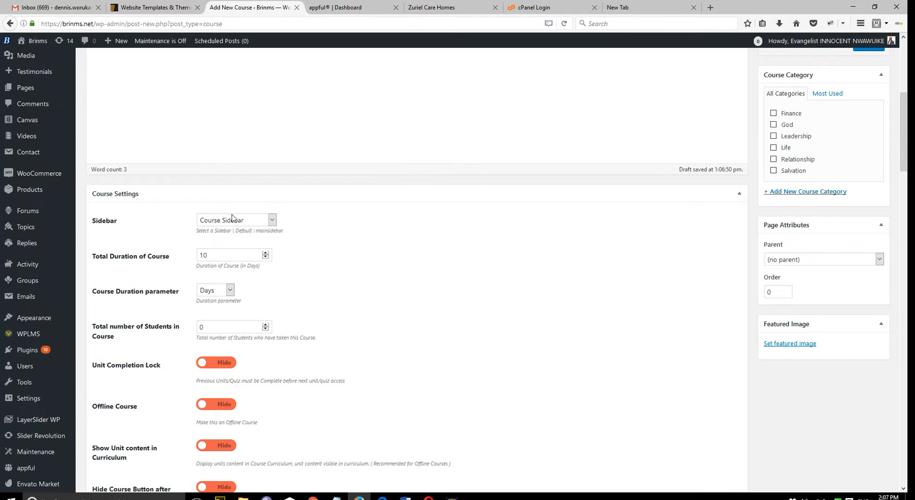
pyautogui.doubleClick(207, 259)
pyautogui.write('2')
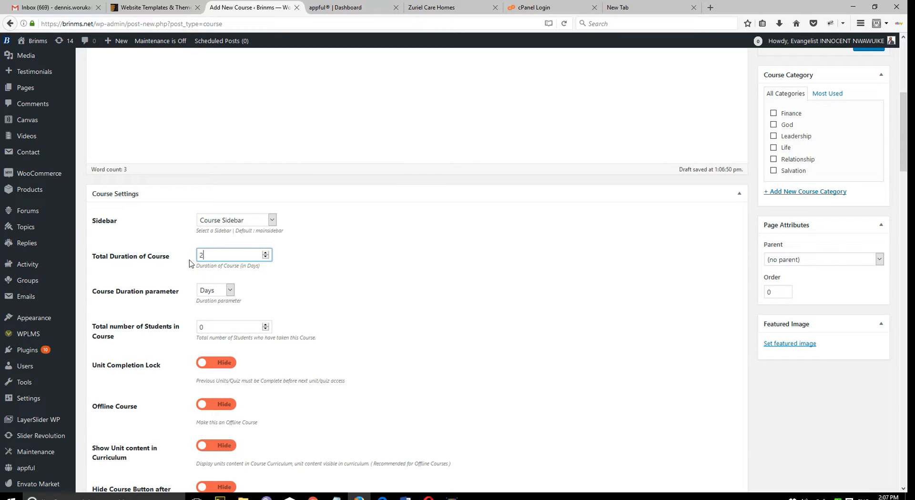
pyautogui.click(230, 290)
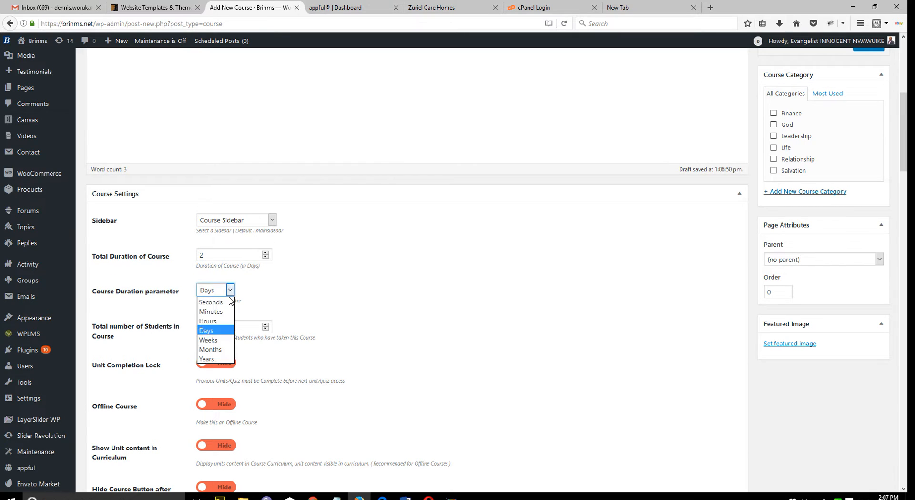
pyautogui.click(216, 352)
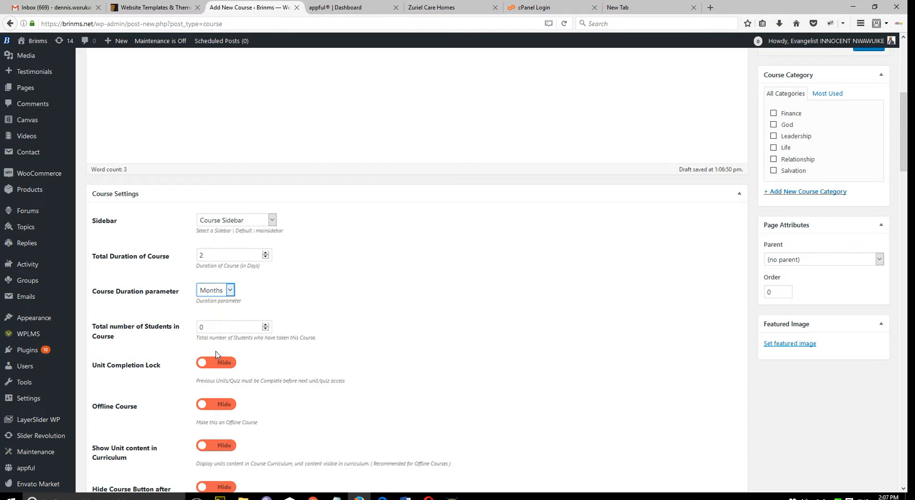
# Clear the total number of students in the course so the setting is blank
pyautogui.scroll(-3, 165, 329)
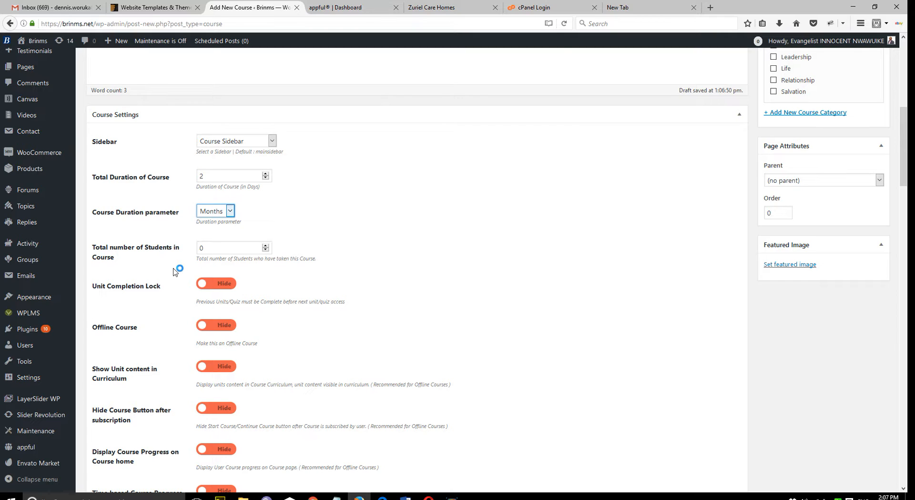
pyautogui.click(216, 243)
pyautogui.press('BackSpace')
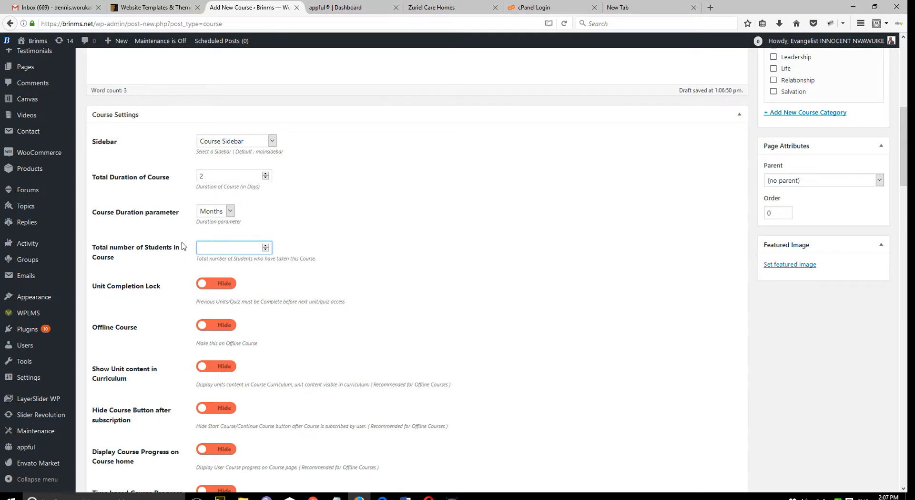
pyautogui.write('10')
pyautogui.press('BackSpace')
pyautogui.press('BackSpace')
pyautogui.click(334, 285)
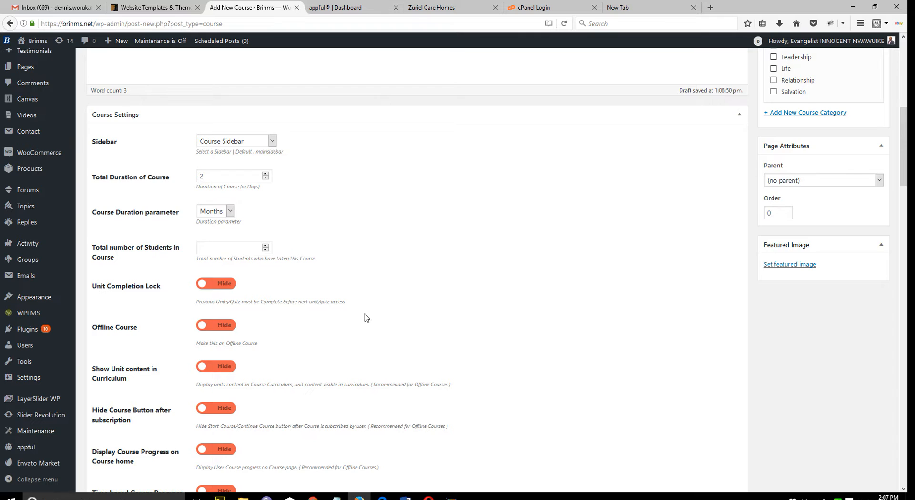
# Switch Unit Completion Lock and Display Course Progress on Course home to Show
pyautogui.scroll(-3, 403, 317)
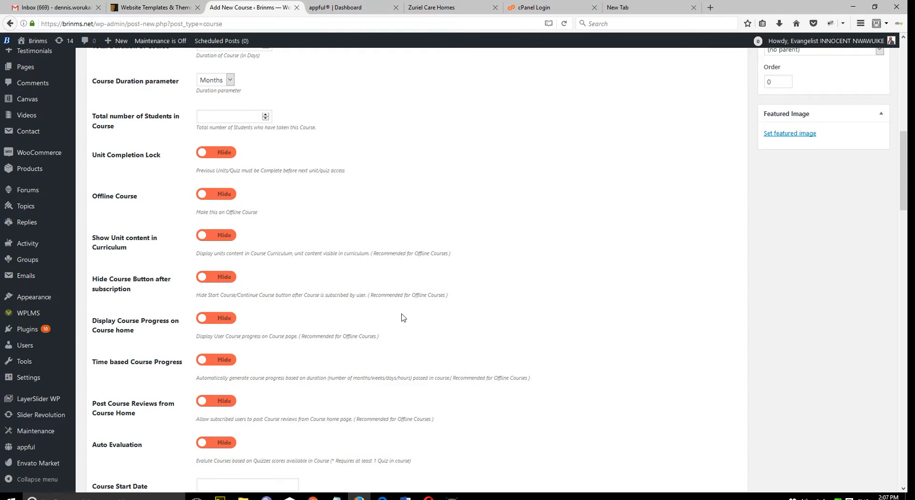
pyautogui.click(216, 155)
pyautogui.scroll(-3, 333, 256)
pyautogui.scroll(-1, 333, 256)
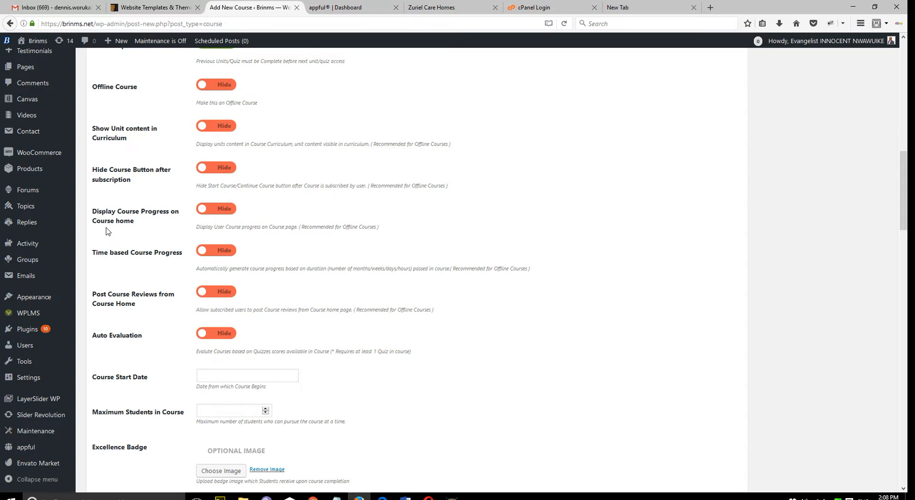
pyautogui.click(213, 212)
# Switch Time based Course Progress, Post Course Reviews from Course Home and Auto Evaluation to Show
pyautogui.scroll(-3, 150, 261)
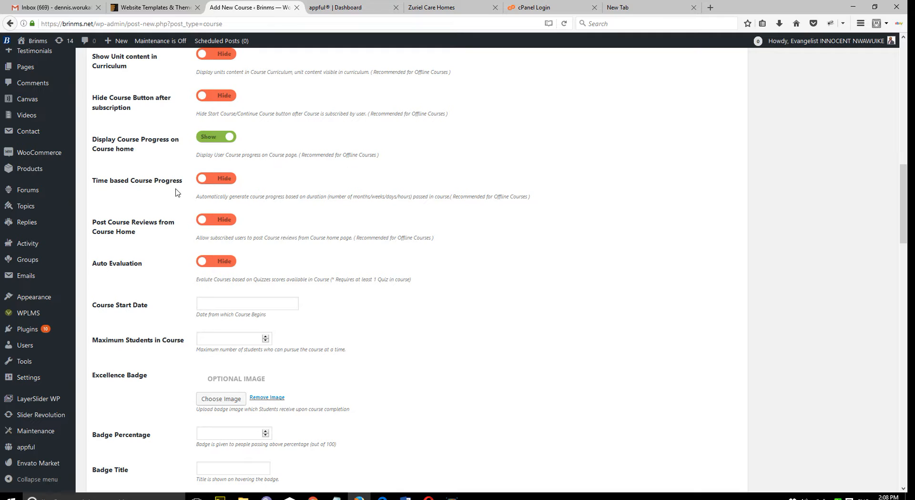
pyautogui.click(215, 183)
pyautogui.click(213, 224)
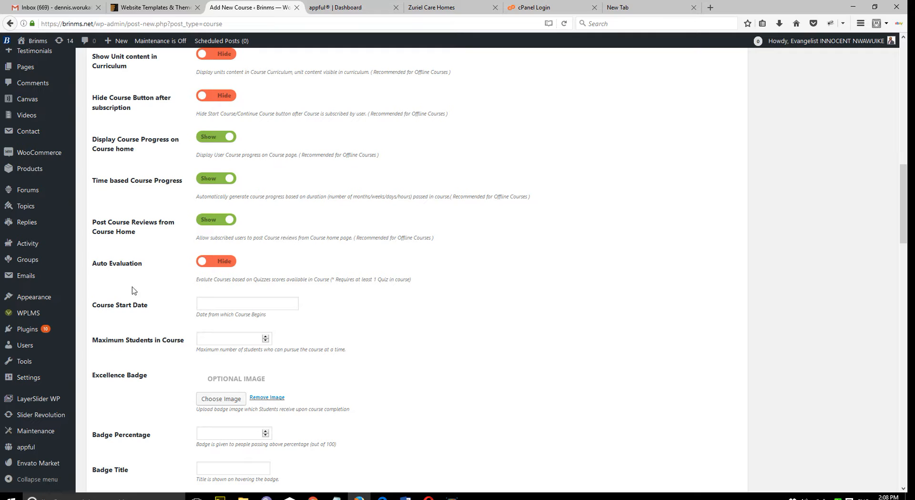
pyautogui.click(209, 263)
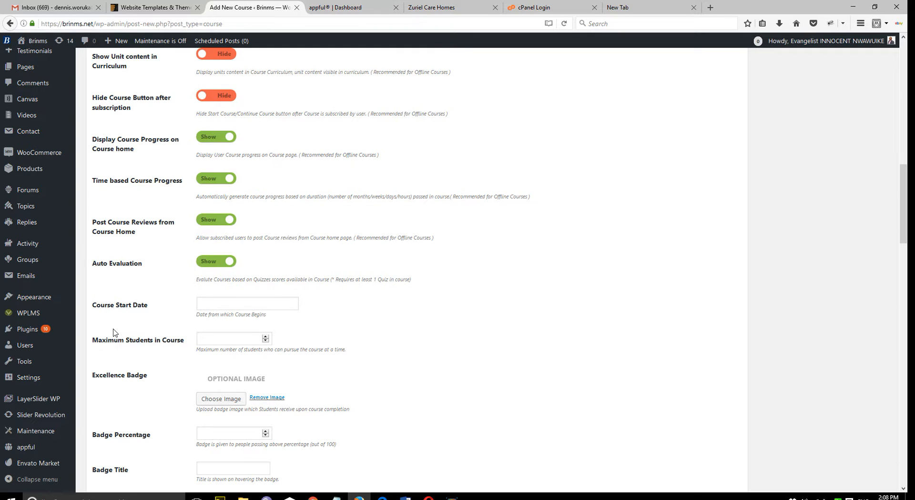
# Set the course start date to 2017-08-16
pyautogui.click(229, 305)
pyautogui.click(240, 385)
pyautogui.scroll(-2, 419, 327)
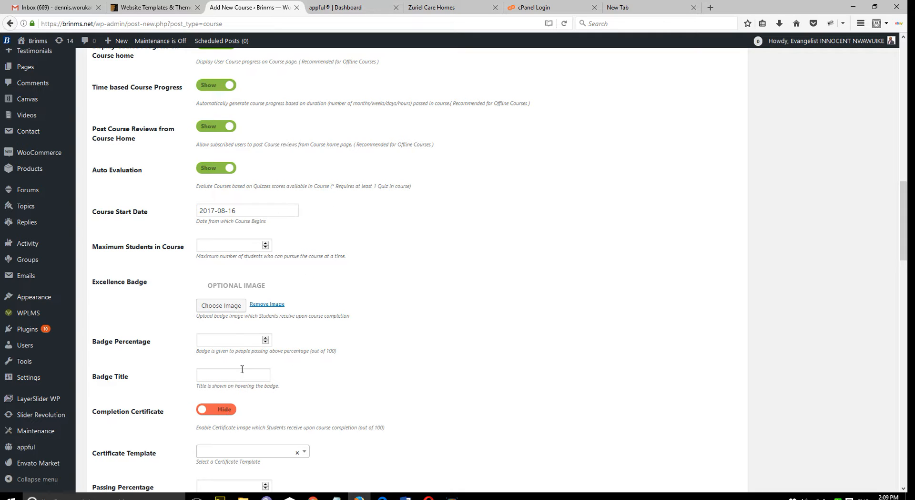
pyautogui.click(229, 241)
pyautogui.write('1000')
pyautogui.press('BackSpace')
pyautogui.press('BackSpace')
pyautogui.press('BackSpace')
pyautogui.press('BackSpace')
# Choose the BRINMS logo image logo2.fw_.png from the media library as the course's excellence badge
pyautogui.scroll(-3, 333, 292)
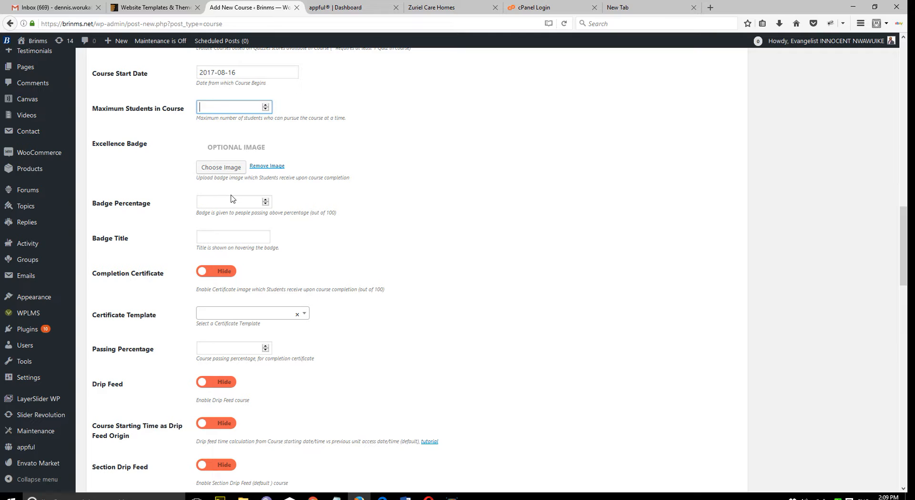
pyautogui.click(221, 168)
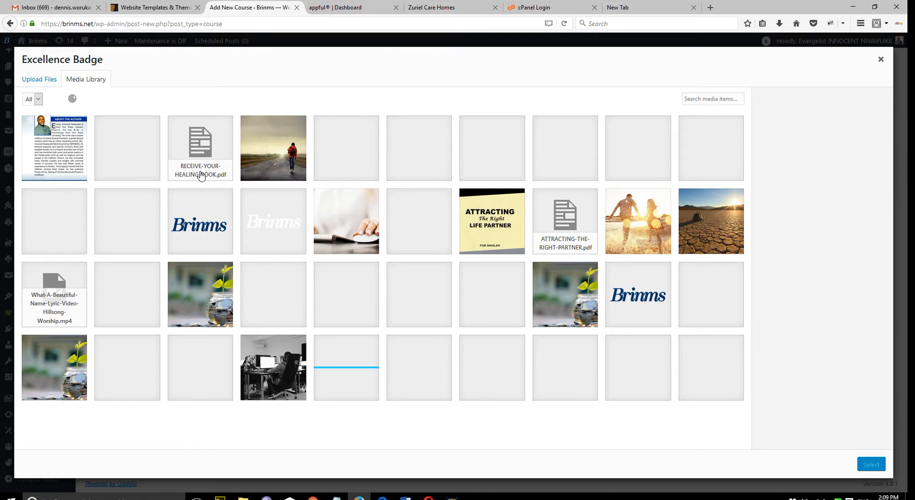
pyautogui.scroll(-2, 327, 321)
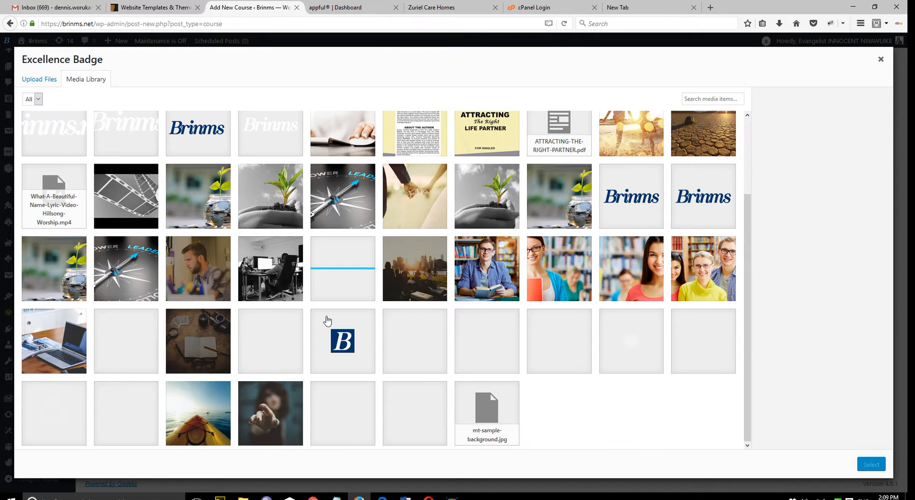
pyautogui.click(428, 413)
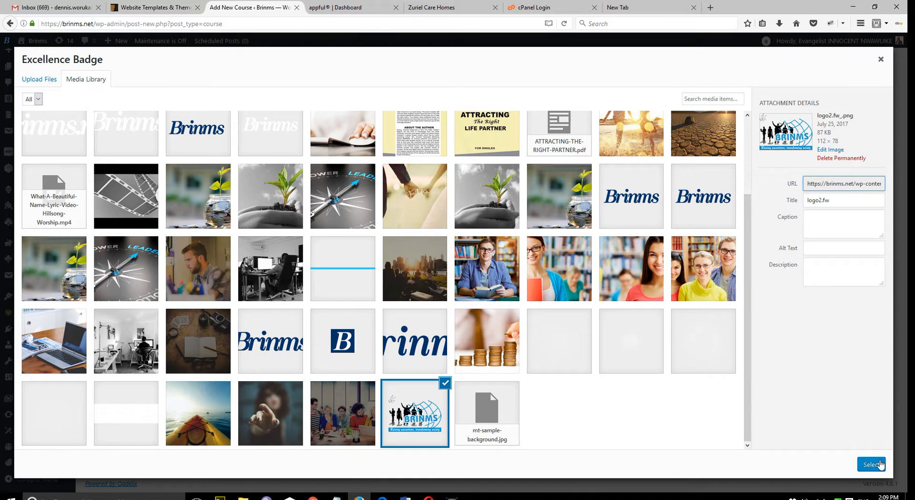
pyautogui.click(871, 464)
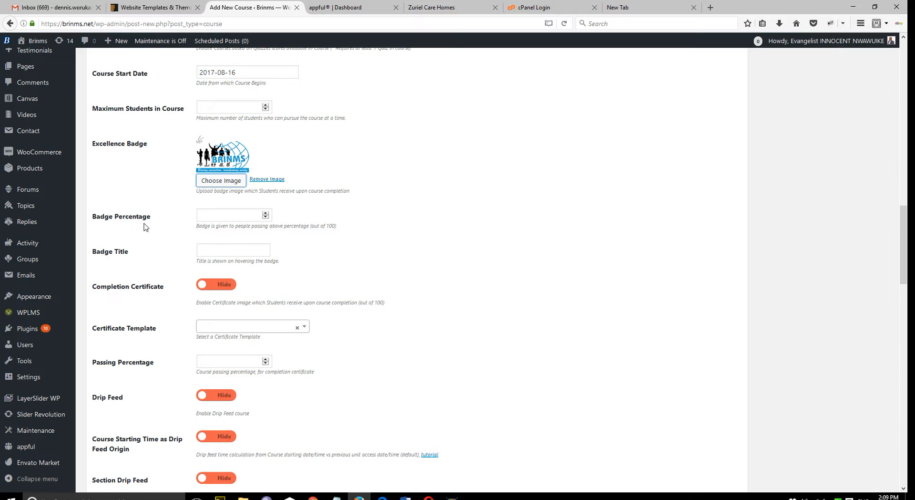
# Set the course's badge percentage to 50
pyautogui.click(217, 218)
pyautogui.write('50')
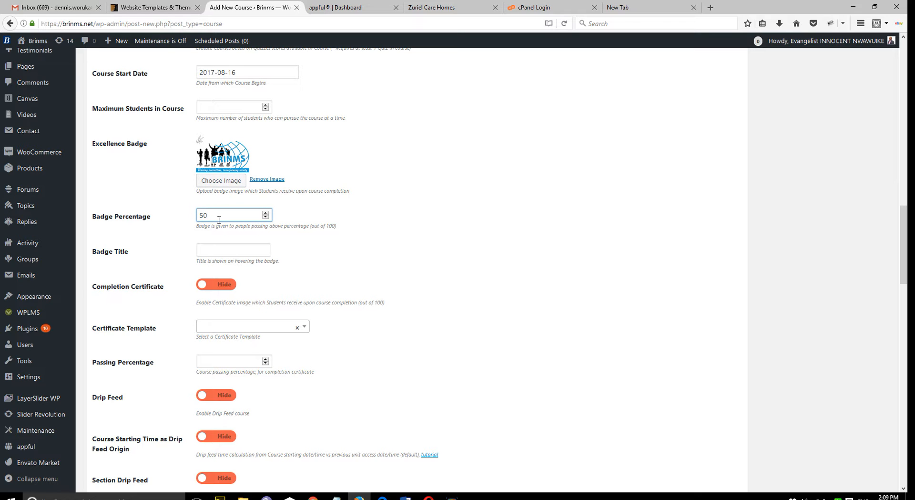
pyautogui.scroll(-3, 409, 276)
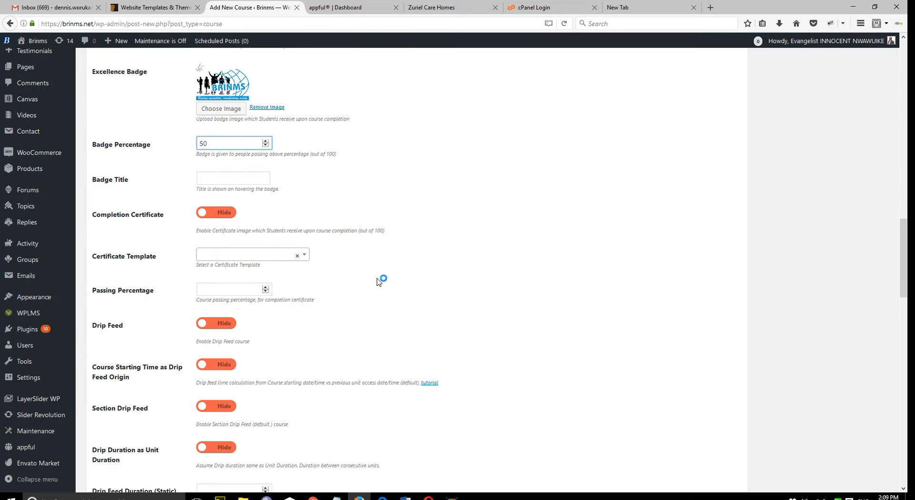
# Enter "Prosperity expert" as the title of the excellence badge
pyautogui.click(264, 179)
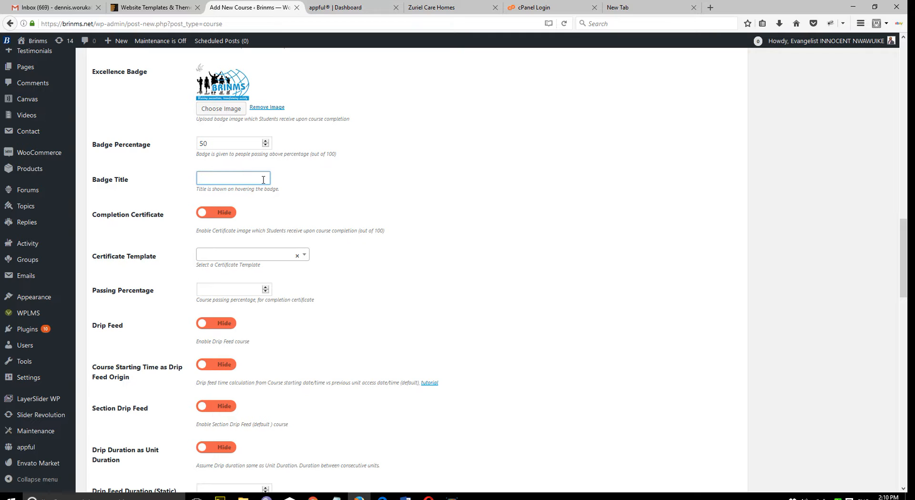
pyautogui.write('Successful')
pyautogui.press('BackSpace')
pyautogui.press('BackSpace')
pyautogui.press('BackSpace')
pyautogui.press('BackSpace')
pyautogui.press('BackSpace')
pyautogui.press('BackSpace')
pyautogui.press('BackSpace')
pyautogui.press('BackSpace')
pyautogui.press('BackSpace')
pyautogui.write('Leadership')
pyautogui.press('BackSpace')
pyautogui.press('BackSpace')
pyautogui.press('BackSpace')
pyautogui.press('BackSpace')
pyautogui.press('BackSpace')
pyautogui.press('BackSpace')
pyautogui.press('BackSpace')
pyautogui.press('BackSpace')
pyautogui.press('BackSpace')
pyautogui.press('BackSpace')
pyautogui.write('Prosperity expert')
# Switch Completion Certificate to Show and set the certificate's passing percentage to 70
pyautogui.click(221, 215)
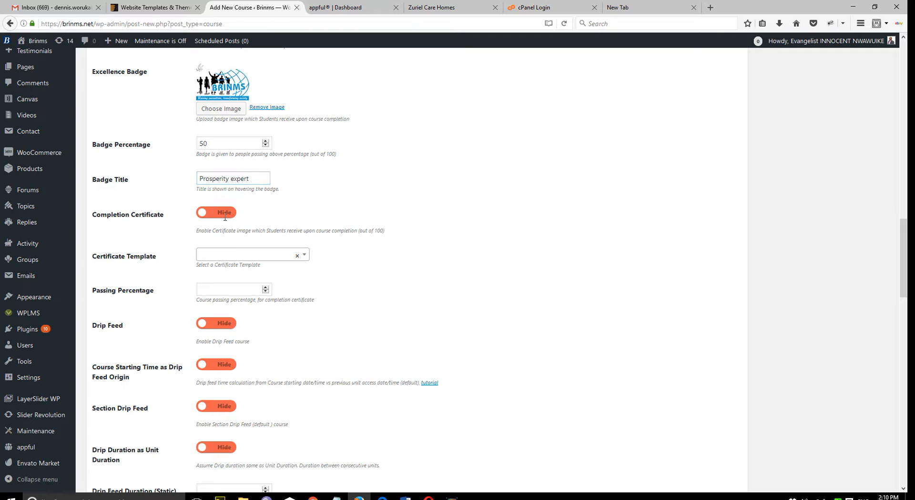
pyautogui.click(220, 258)
pyautogui.click(402, 305)
pyautogui.click(227, 292)
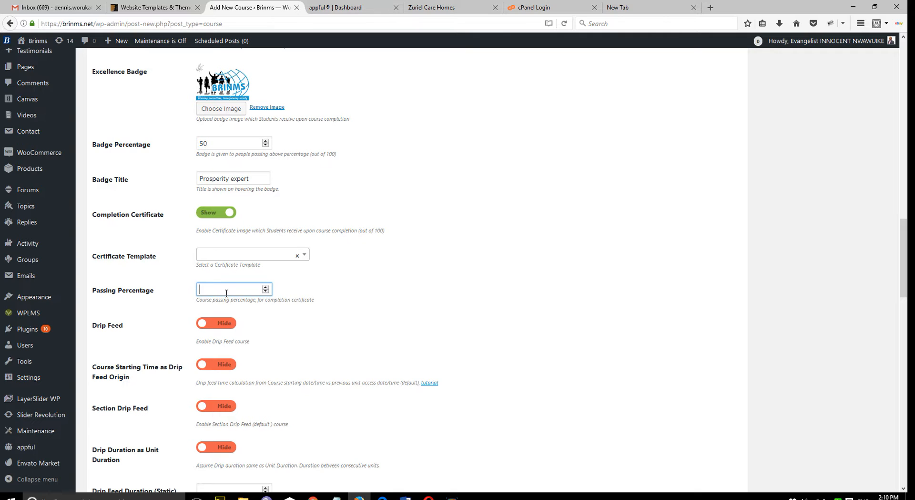
pyautogui.write('80')
pyautogui.press('BackSpace')
pyautogui.press('BackSpace')
pyautogui.write('70')
# Switch Drip Feed, Course Starting Time as Drip Feed Origin, Section Drip Feed and Drip Duration as Unit Duration to Show
pyautogui.scroll(-3, 291, 342)
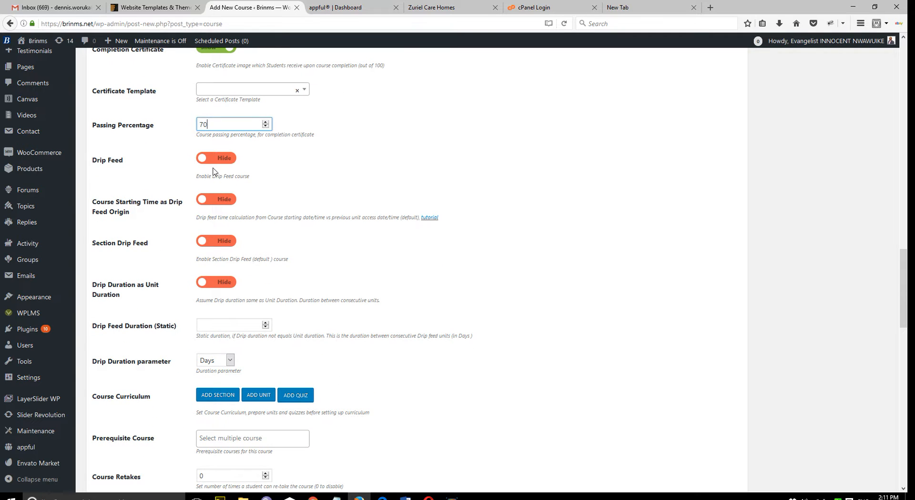
pyautogui.click(217, 159)
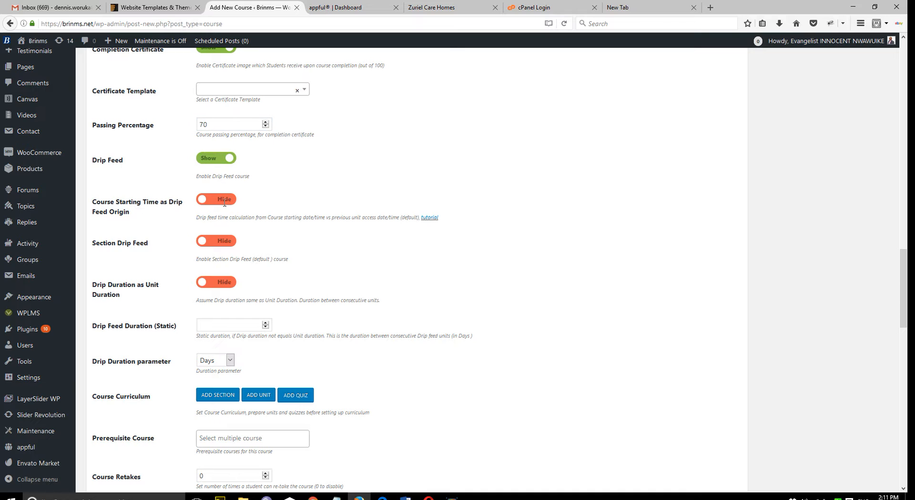
pyautogui.click(222, 199)
pyautogui.click(223, 240)
pyautogui.click(222, 281)
# Set the number of course retakes to 3
pyautogui.scroll(-3, 286, 296)
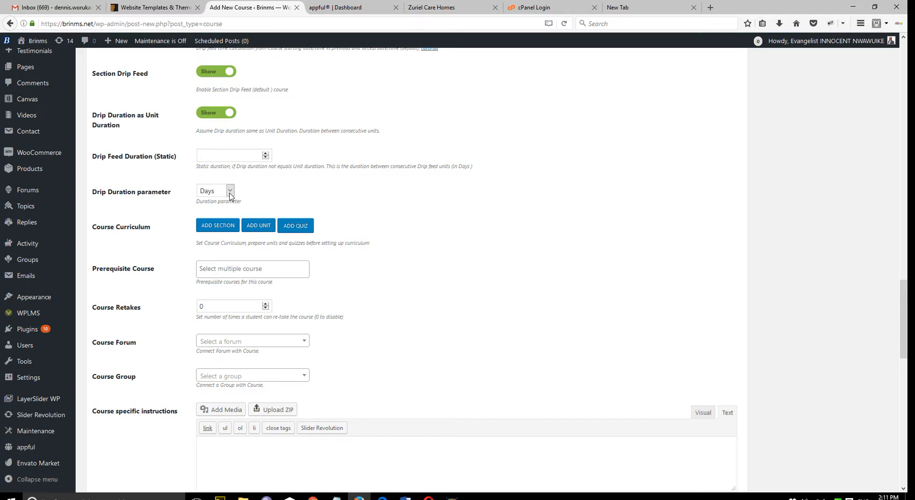
pyautogui.scroll(-1, 364, 301)
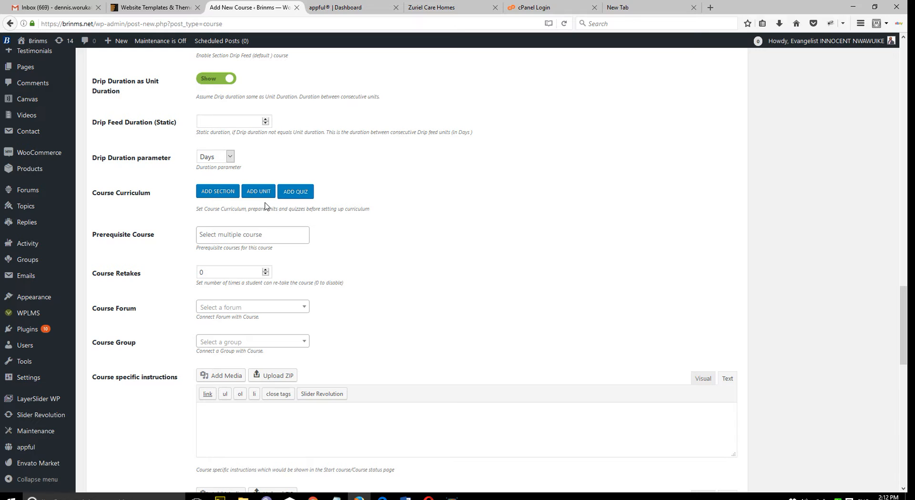
pyautogui.moveTo(56, 293)
pyautogui.doubleClick(205, 271)
pyautogui.write('3')
pyautogui.click(376, 318)
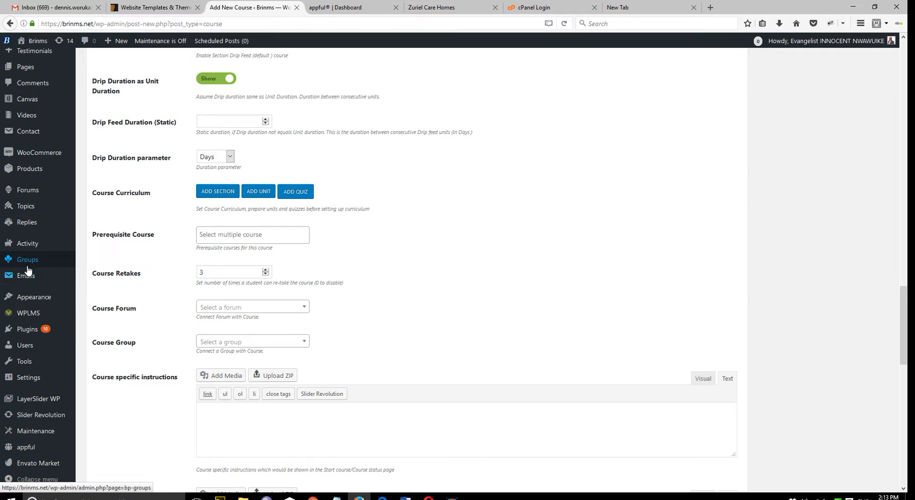
pyautogui.scroll(-6, 454, 361)
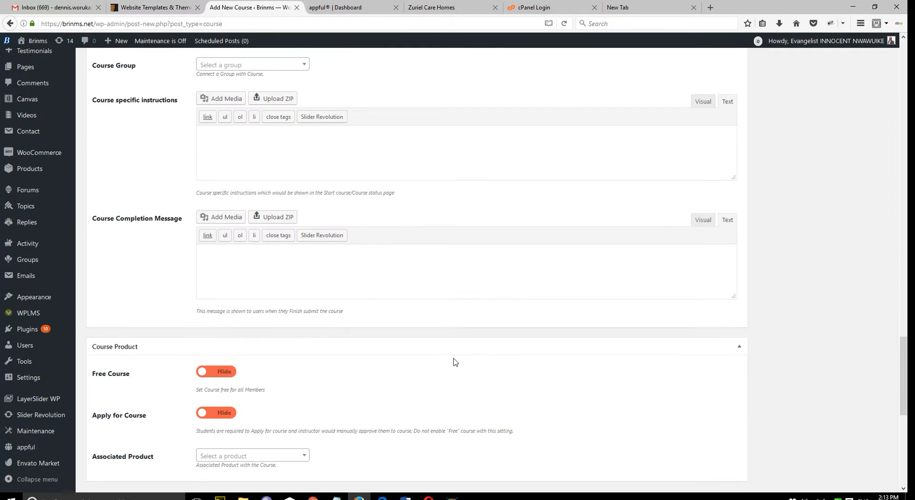
pyautogui.scroll(1, 453, 361)
pyautogui.click(220, 177)
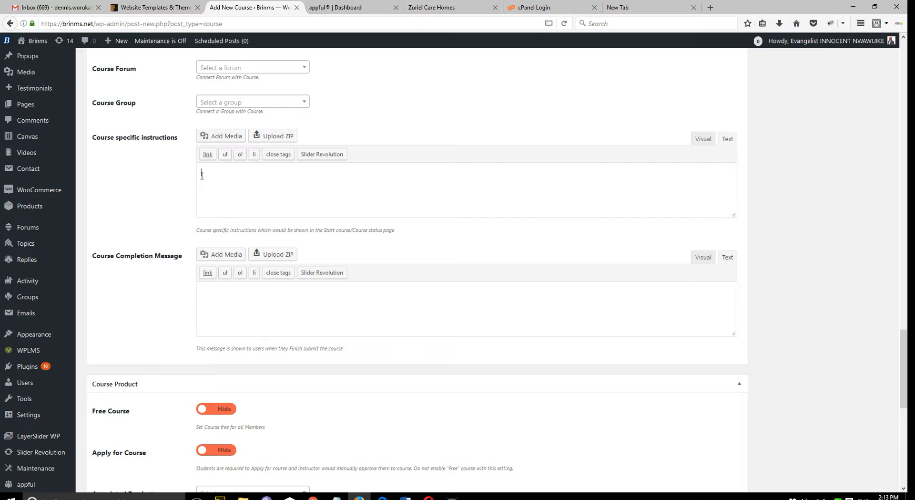
pyautogui.write('fhkdjshdkfjshdkfskfds')
pyautogui.press('BackSpace')
pyautogui.press('BackSpace')
pyautogui.press('BackSpace')
pyautogui.press('BackSpace')
pyautogui.press('BackSpace')
pyautogui.press('BackSpace')
pyautogui.press('BackSpace')
pyautogui.press('BackSpace')
pyautogui.press('BackSpace')
pyautogui.press('BackSpace')
pyautogui.press('BackSpace')
pyautogui.press('BackSpace')
pyautogui.press('BackSpace')
pyautogui.press('BackSpace')
pyautogui.press('BackSpace')
pyautogui.press('BackSpace')
pyautogui.press('BackSpace')
pyautogui.press('BackSpace')
pyautogui.press('BackSpace')
pyautogui.press('BackSpace')
# Write the course completion message "Thank you for offering this course. Hope you learnt something new."
pyautogui.click(210, 297)
pyautogui.write('Thank you for f')
pyautogui.press('BackSpace')
pyautogui.write('offering this course. Hope you learnt')
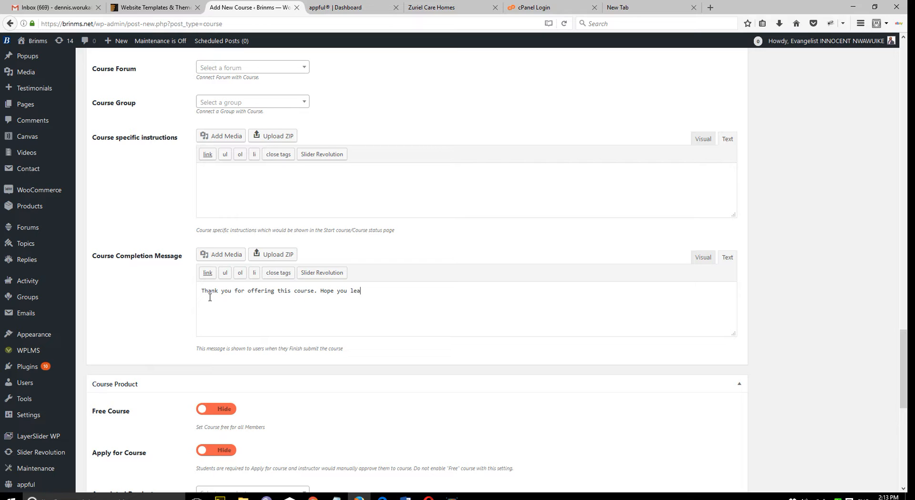
pyautogui.press('BackSpace')
pyautogui.write('new')
pyautogui.press('BackSpace')
pyautogui.press('BackSpace')
pyautogui.press('BackSpace')
pyautogui.write('something new')
# Set user.jpg from the media library as the course's featured image and publish the course
pyautogui.scroll(-4, 210, 297)
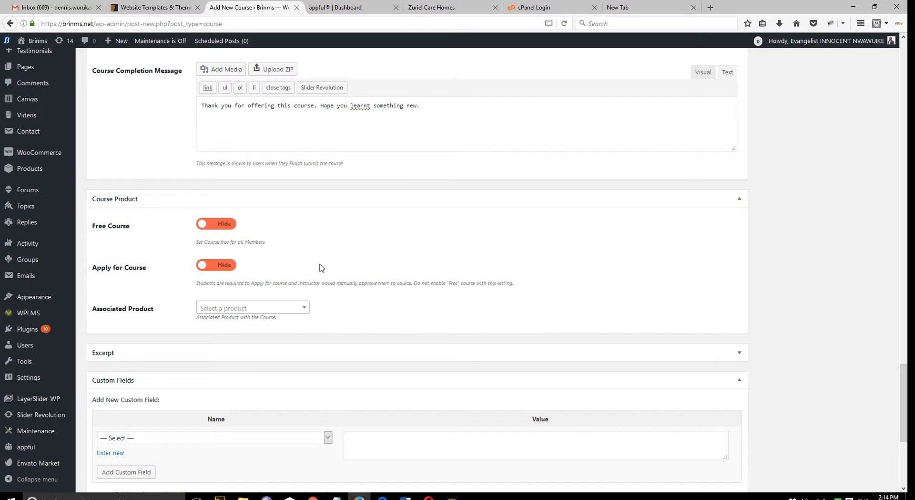
pyautogui.scroll(-2, 421, 244)
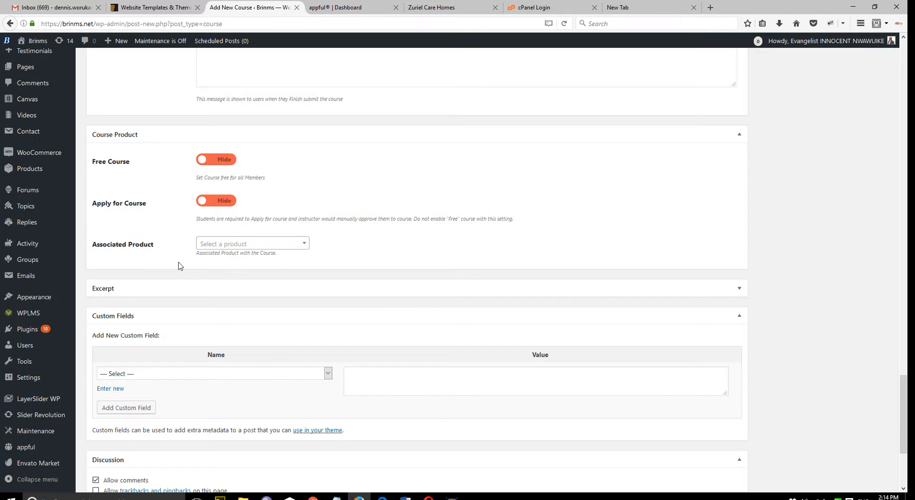
pyautogui.scroll(-3, 178, 265)
pyautogui.scroll(4, 178, 263)
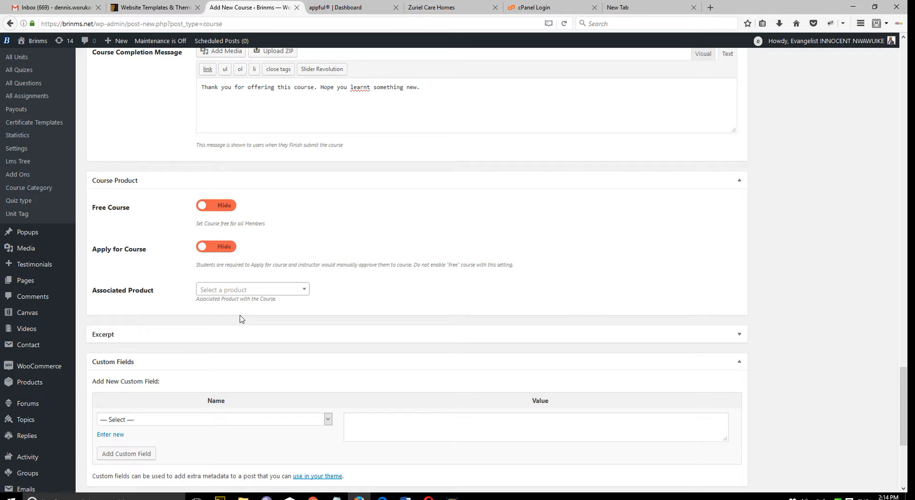
pyautogui.scroll(20, 241, 314)
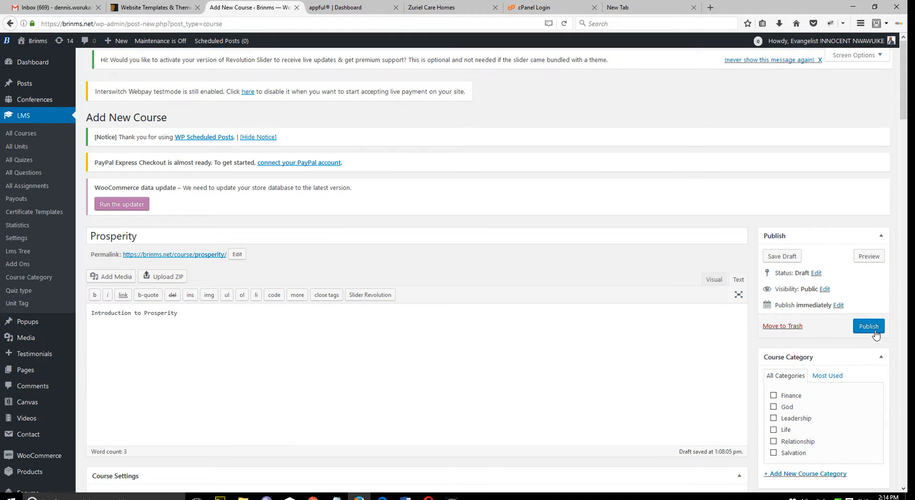
pyautogui.scroll(-4, 875, 332)
pyautogui.scroll(-4, 875, 333)
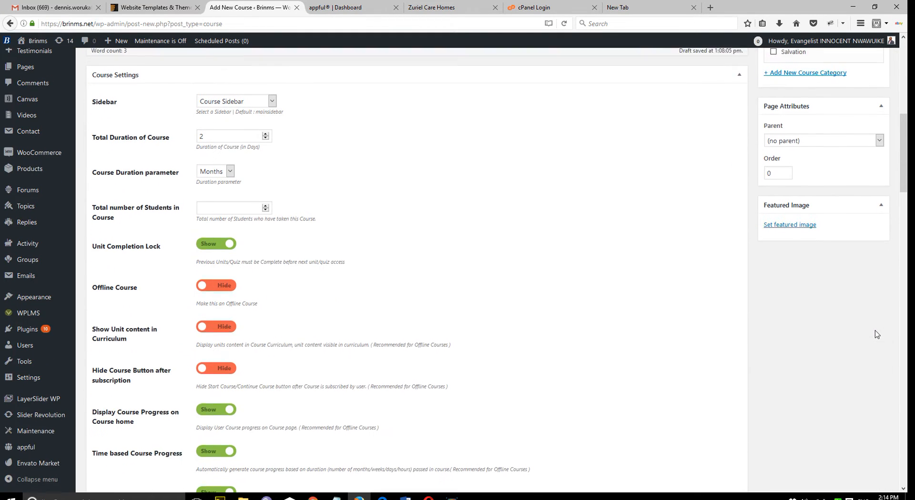
pyautogui.click(801, 223)
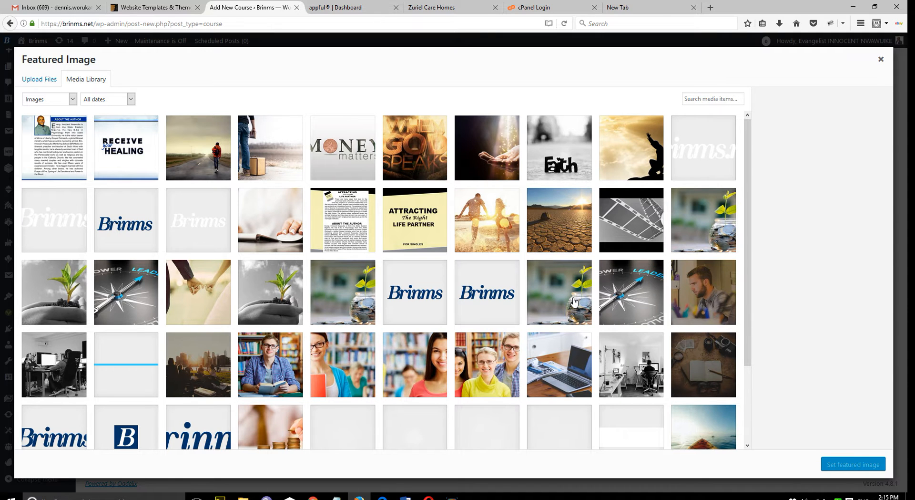
pyautogui.scroll(-3, 274, 295)
pyautogui.click(274, 296)
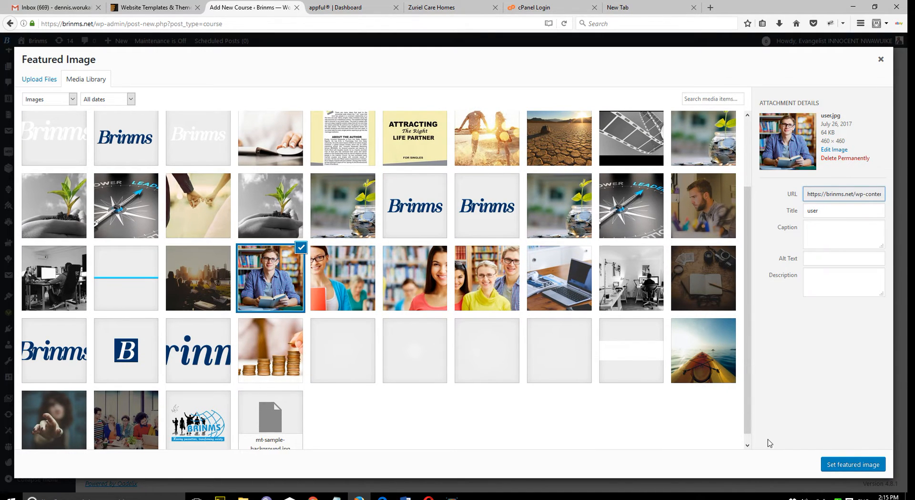
pyautogui.click(846, 465)
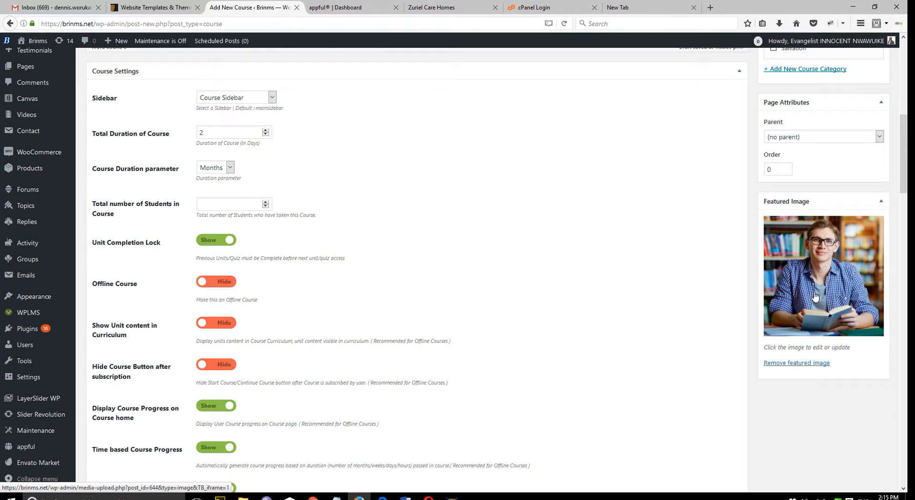
pyautogui.scroll(6, 813, 293)
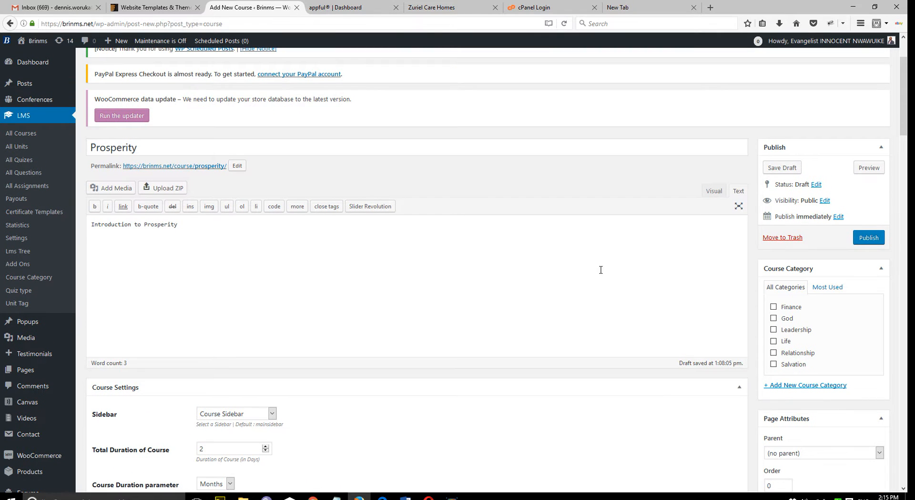
pyautogui.click(867, 242)
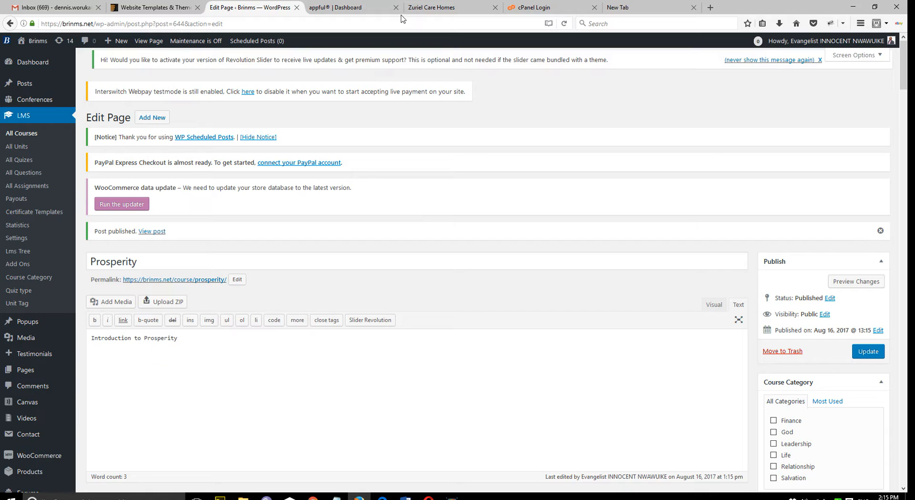
# Start a new LMS unit and title it "Financial Prosperity"
pyautogui.click(22, 149)
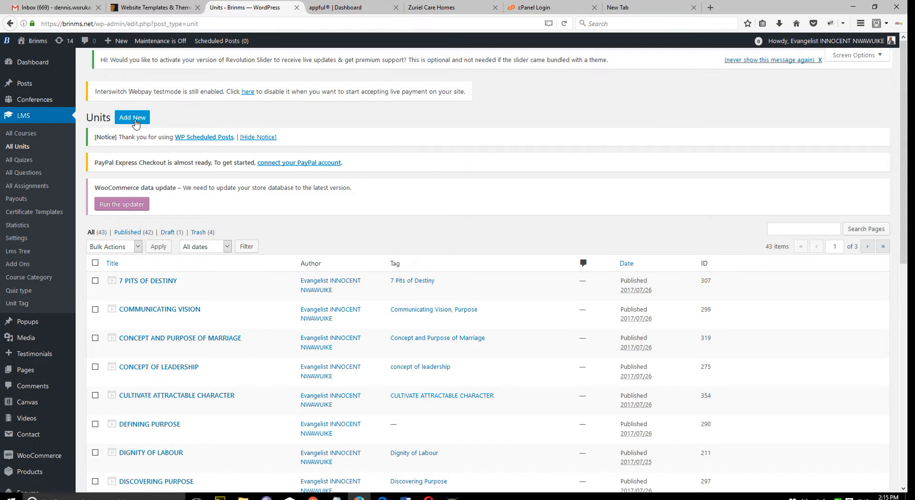
pyautogui.scroll(-10, 307, 348)
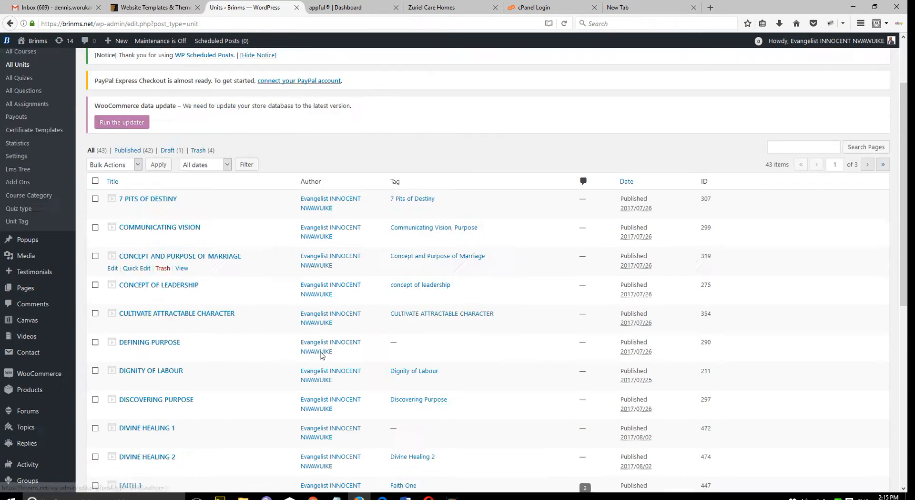
pyautogui.scroll(10, 317, 350)
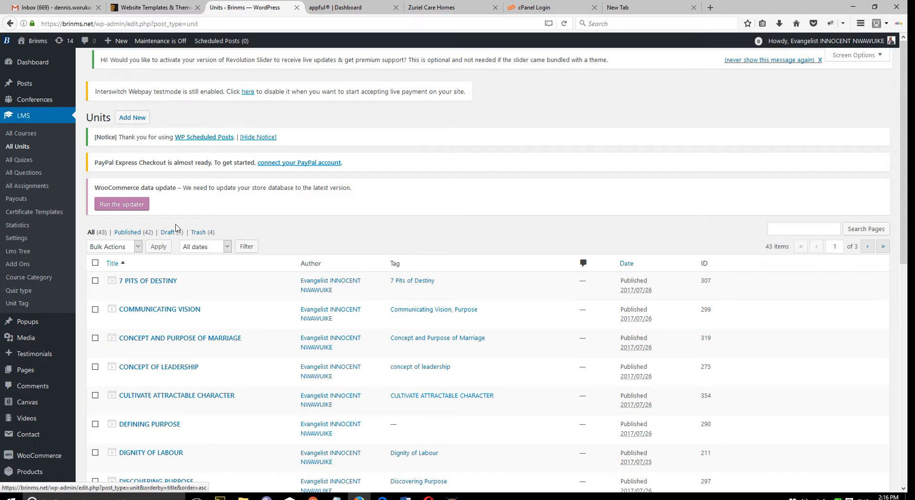
pyautogui.click(136, 120)
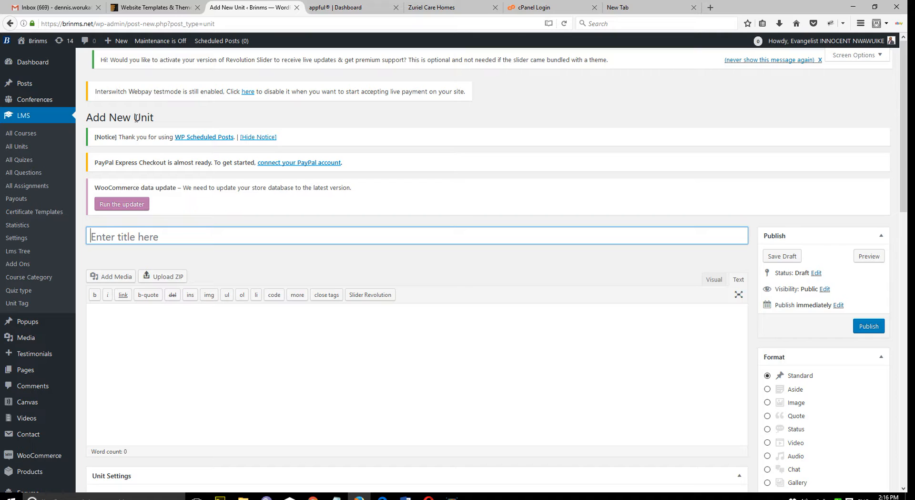
pyautogui.write('Financial P')
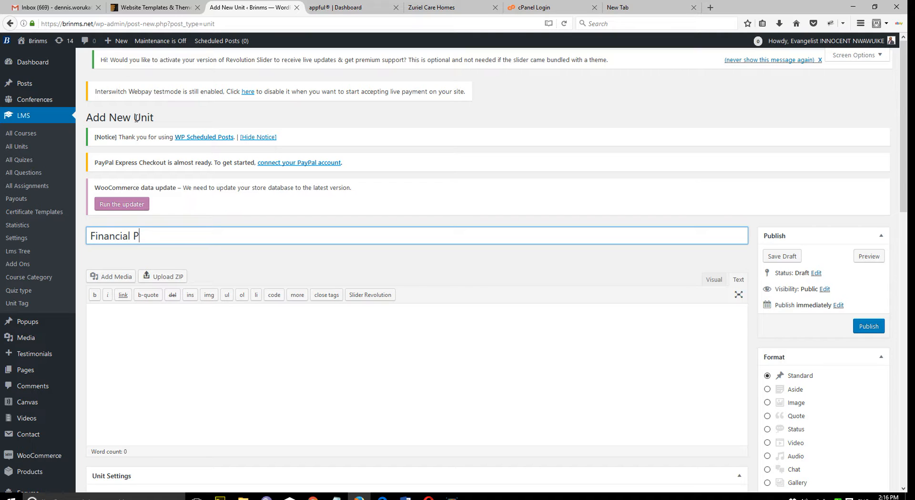
pyautogui.write('rosperity')
pyautogui.scroll(-5, 382, 355)
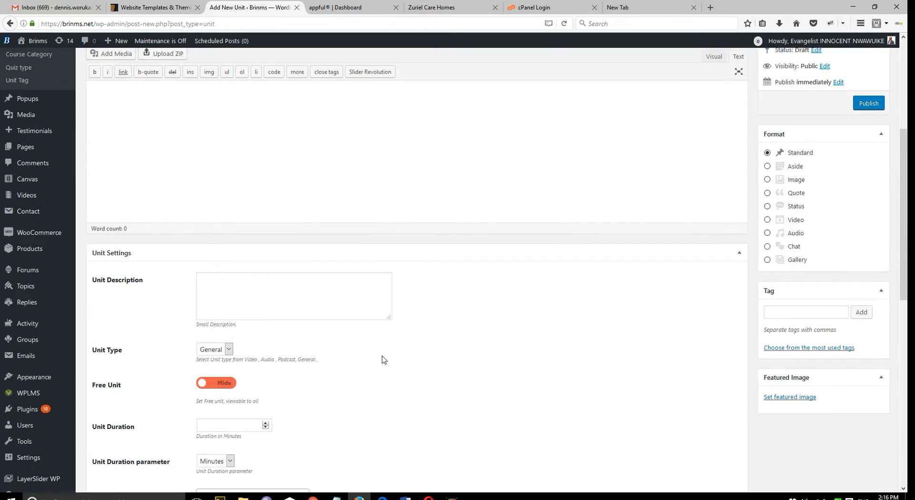
pyautogui.scroll(2, 384, 360)
pyautogui.scroll(1, 383, 357)
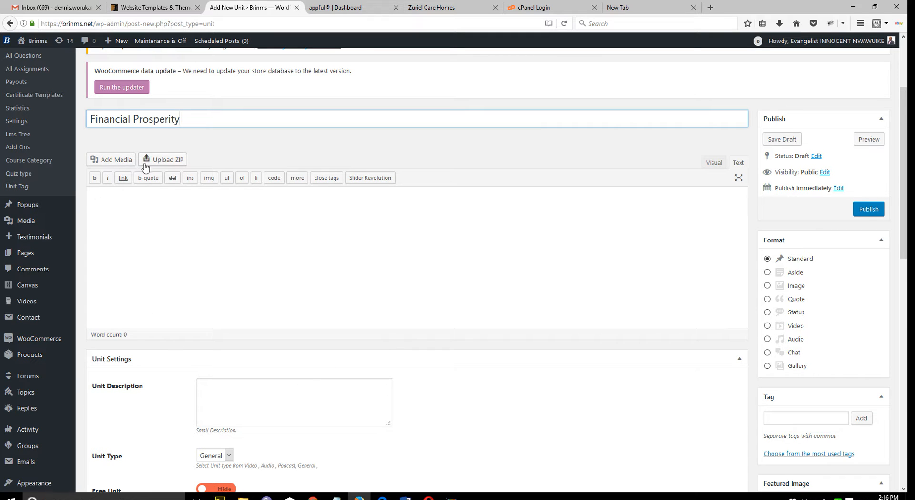
pyautogui.click(103, 215)
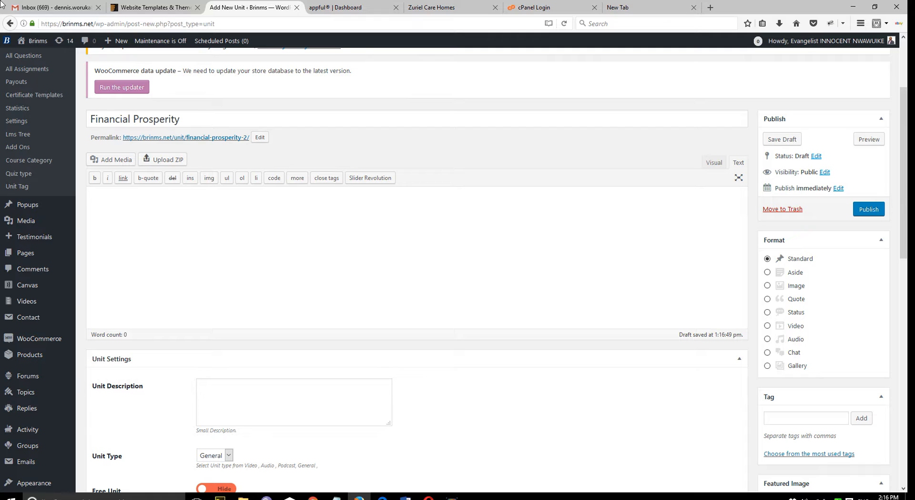
# Switch to Gmail and open the "MARRIAGE MODULE 3- Principle of Successful Marriage 2" email under the Mirror of Liberty label
pyautogui.click(44, 7)
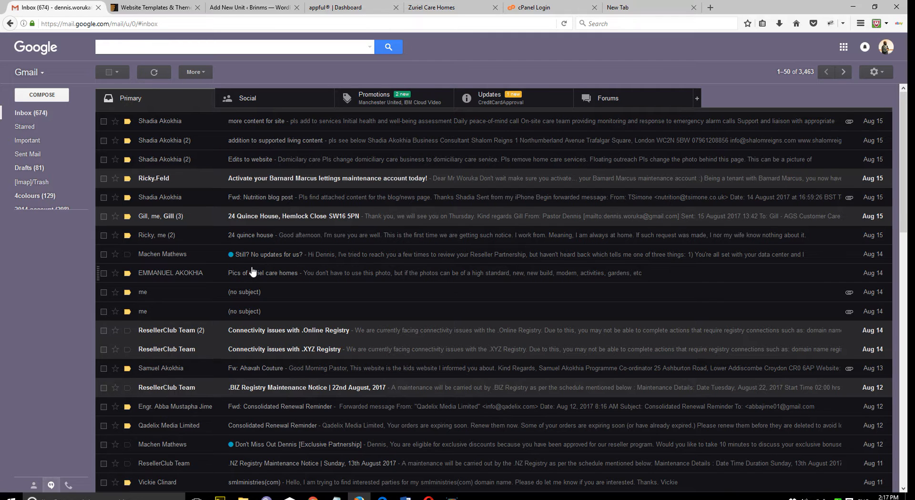
pyautogui.click(499, 107)
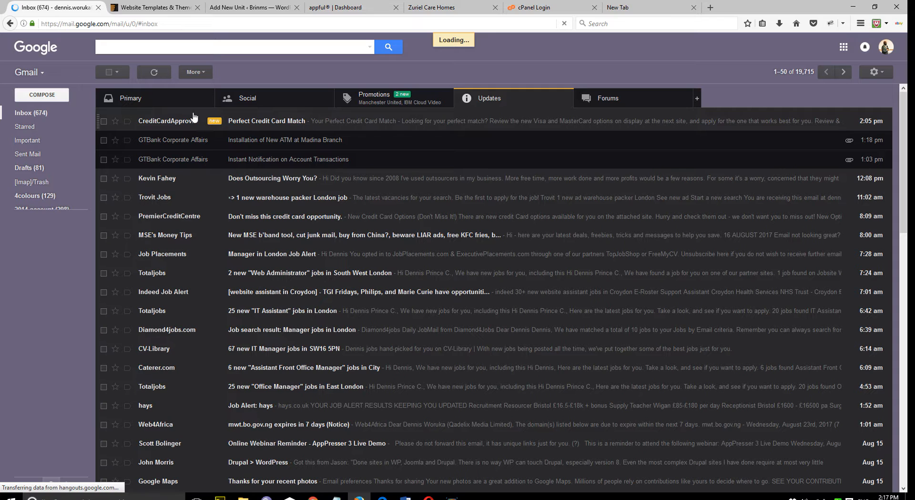
pyautogui.click(172, 102)
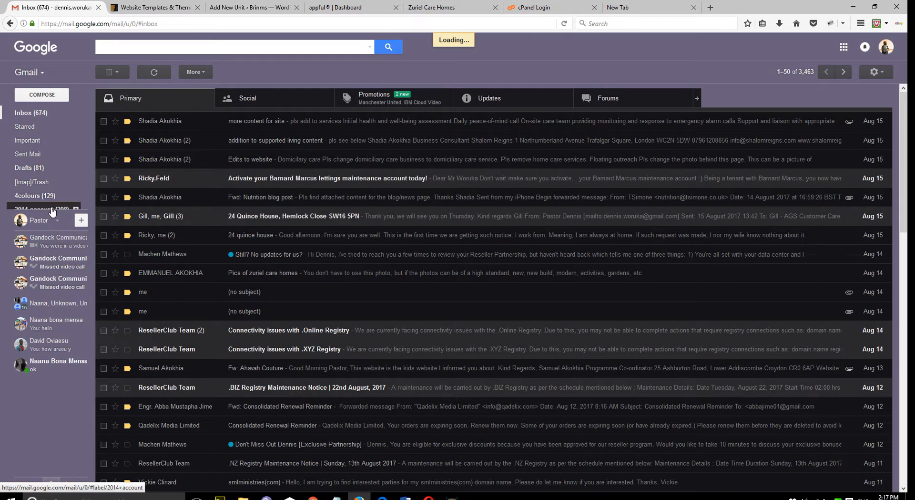
pyautogui.scroll(-5, 54, 234)
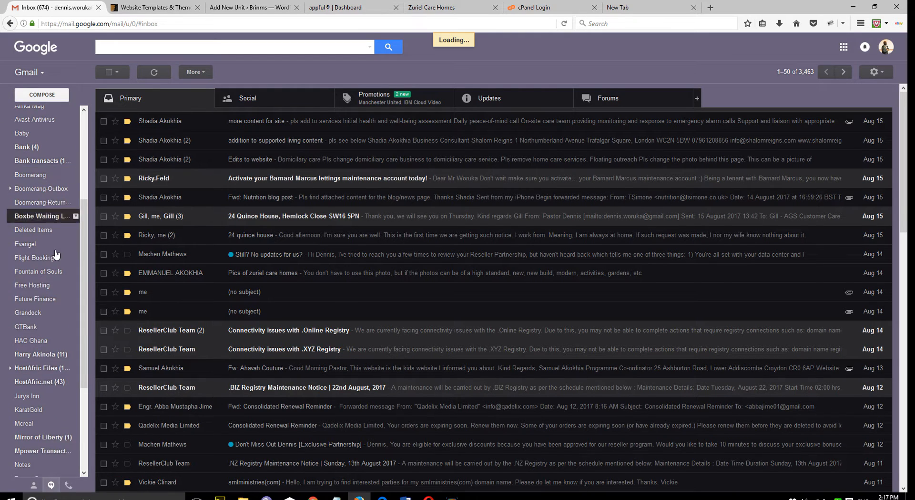
pyautogui.click(48, 437)
pyautogui.scroll(-1, 532, 293)
pyautogui.scroll(-10, 533, 293)
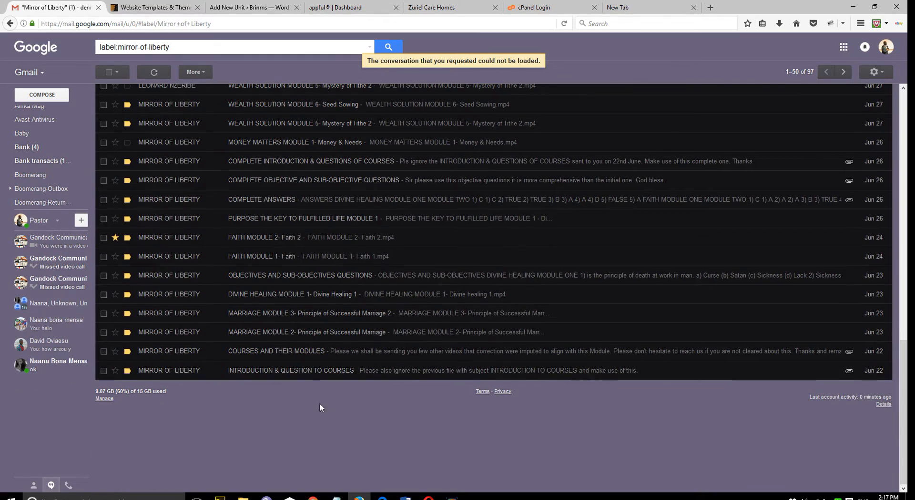
pyautogui.click(357, 315)
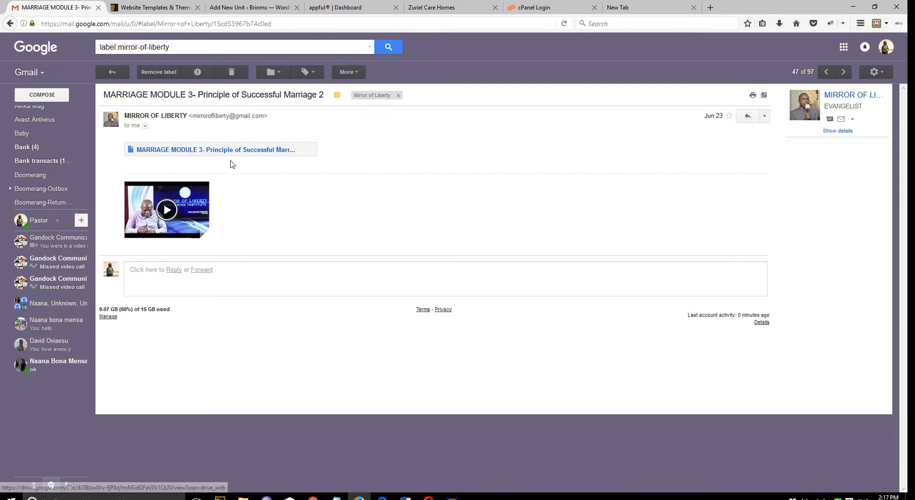
# Open the email's linked Marriage Module 3 video in Google Drive, copy its iframe embed code, and close the video
pyautogui.click(259, 151)
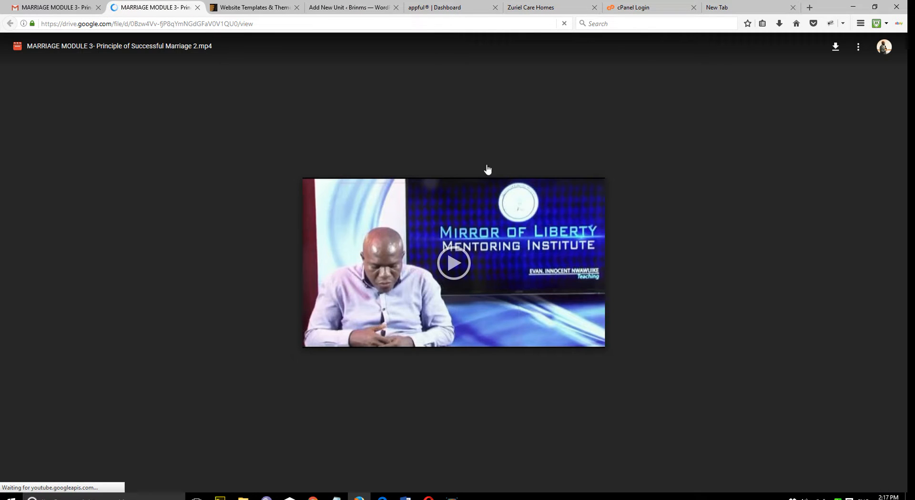
pyautogui.click(857, 50)
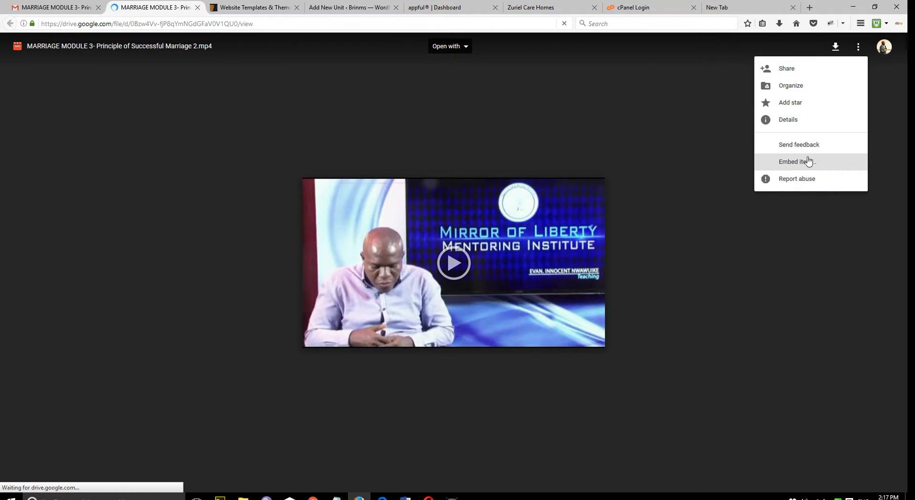
pyautogui.click(793, 162)
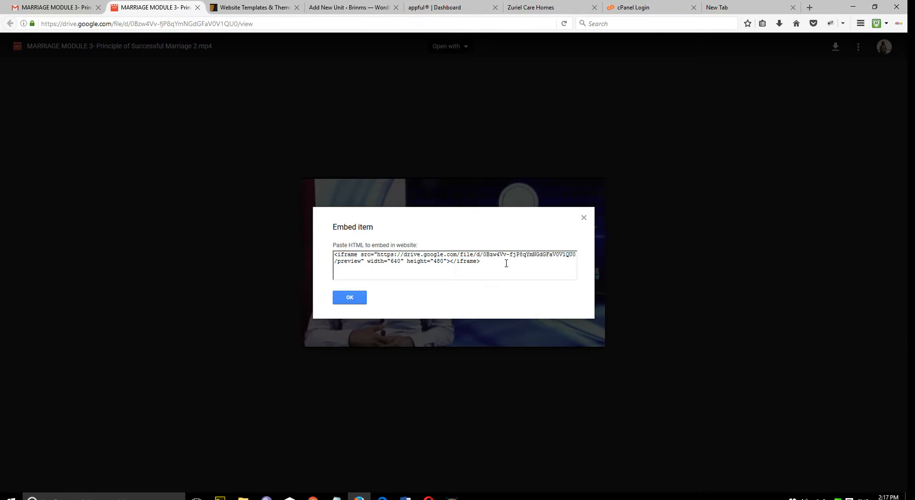
pyautogui.moveTo(480, 261); pyautogui.dragTo(333, 254)
pyautogui.hotkey('ctrl', 'c')
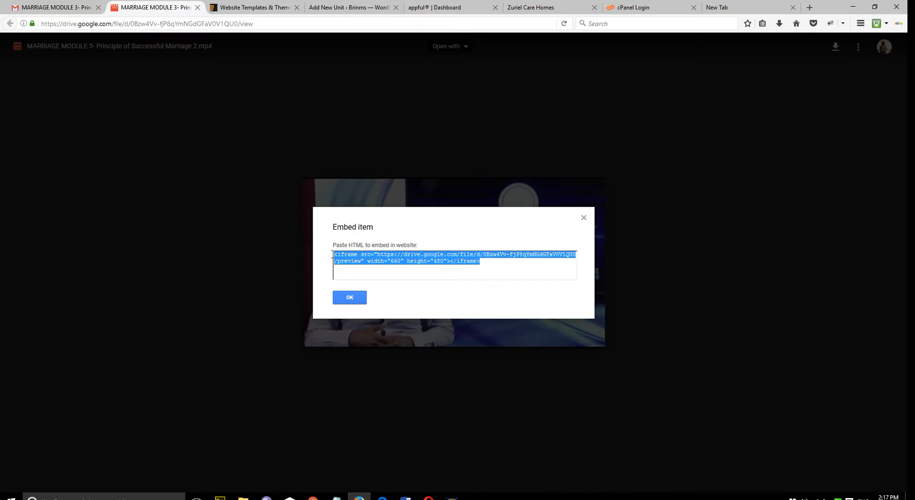
pyautogui.click(353, 298)
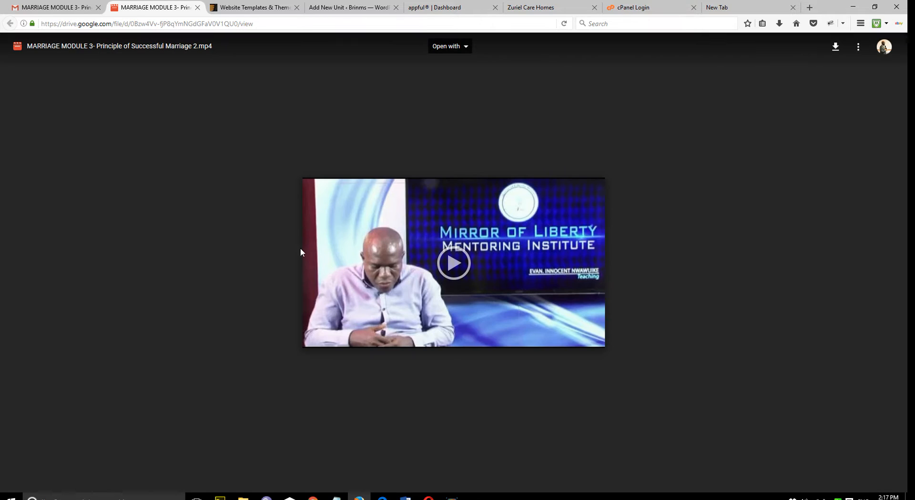
pyautogui.click(197, 7)
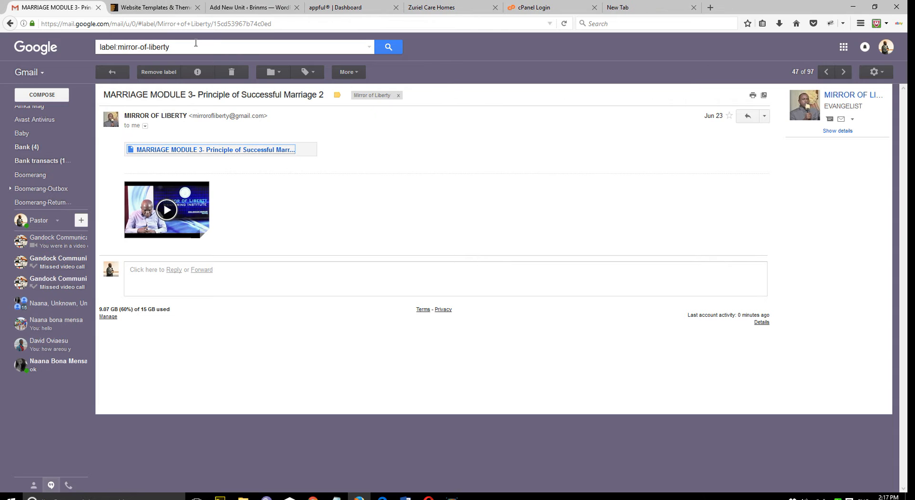
# Return to the Financial Prosperity unit in WordPress and paste the copied iframe code into its content as HTML
pyautogui.click(245, 8)
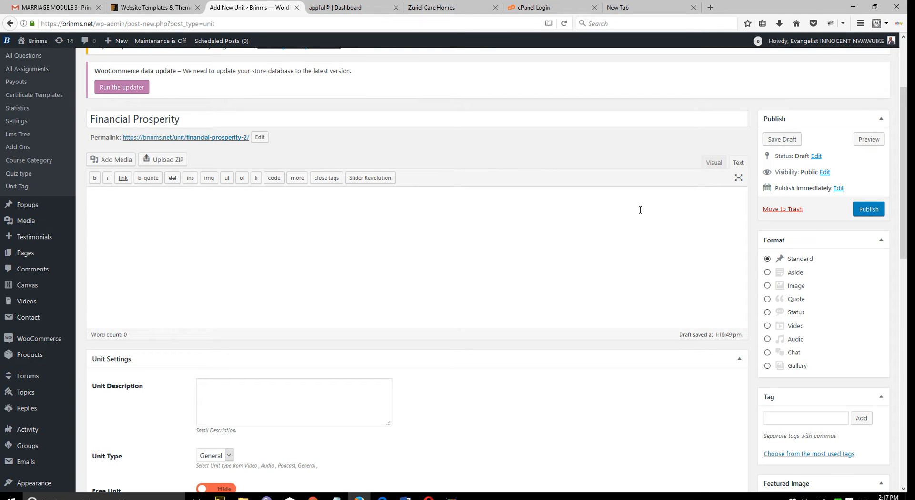
pyautogui.click(713, 165)
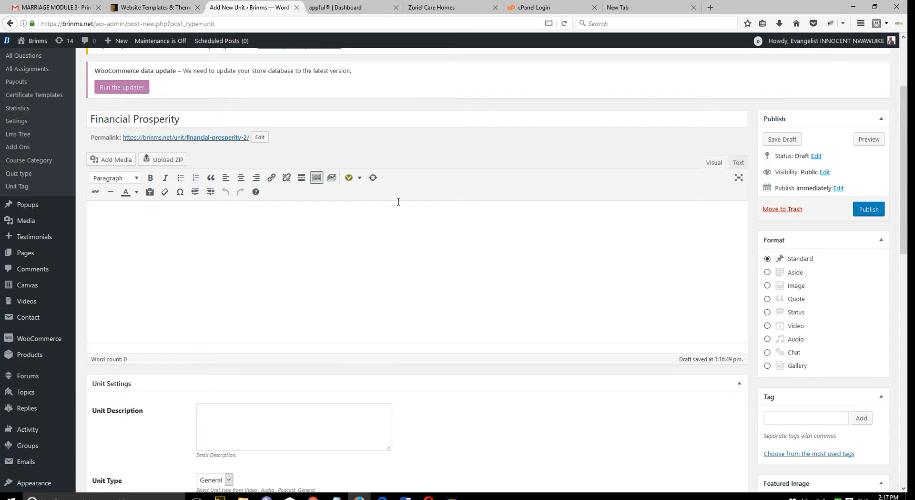
pyautogui.click(738, 163)
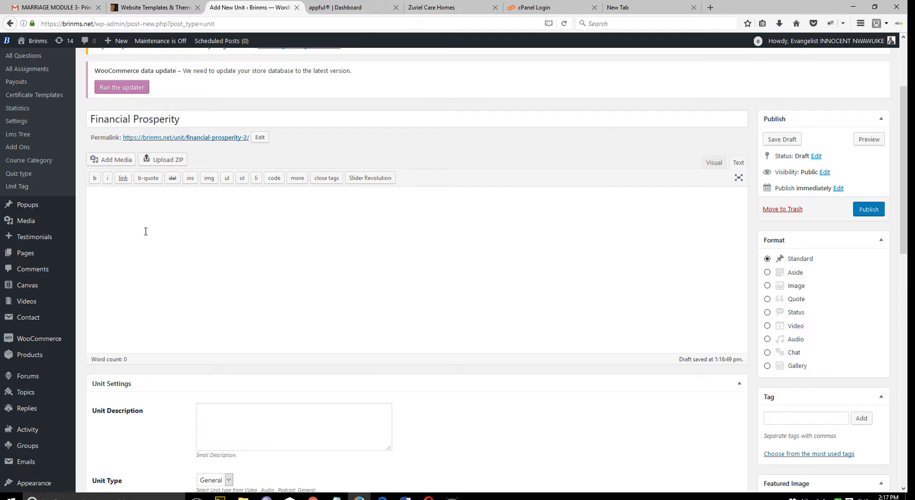
pyautogui.hotkey('ctrl', 'v')
pyautogui.scroll(-3, 484, 305)
pyautogui.scroll(3, 484, 304)
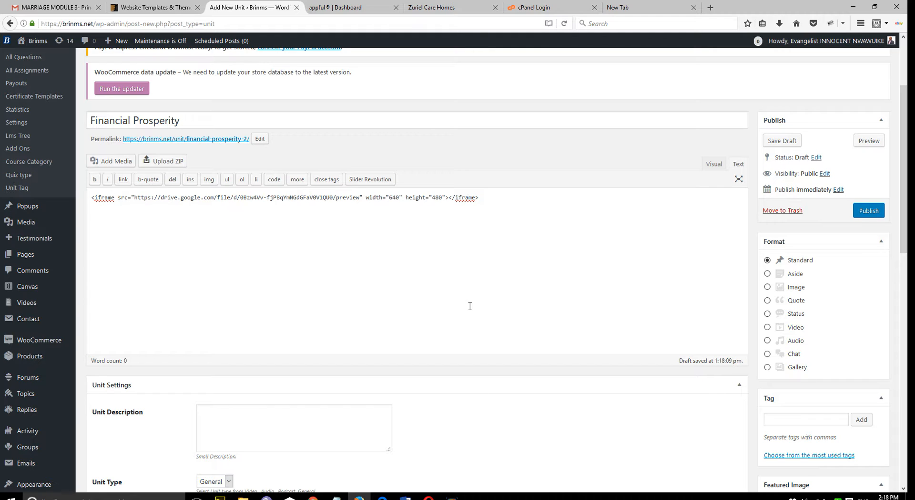
# Write the unit description "Introduction to Financial Prosperity module."
pyautogui.scroll(-2, 471, 306)
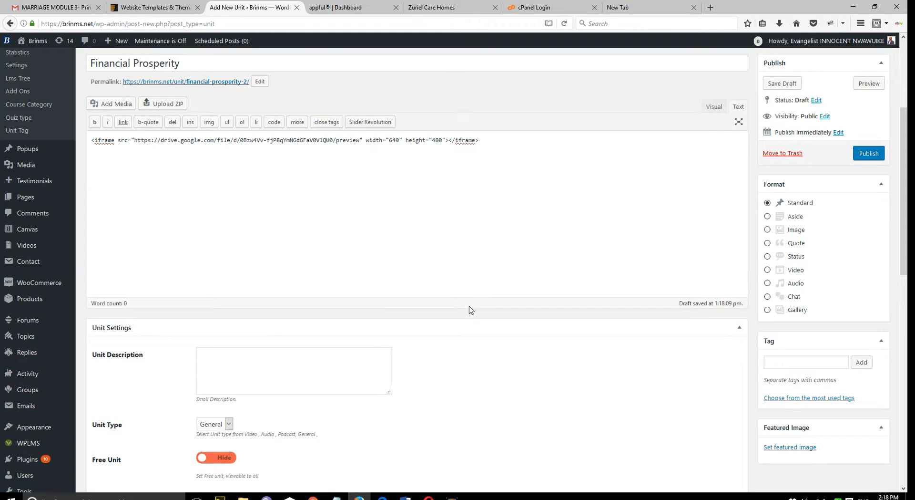
pyautogui.scroll(-1, 470, 310)
pyautogui.click(275, 348)
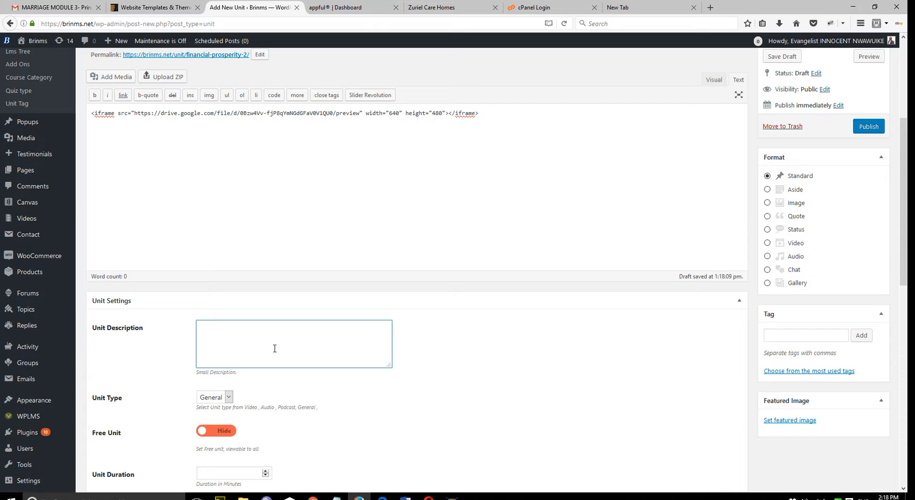
pyautogui.scroll(2, 275, 349)
pyautogui.scroll(-1, 275, 350)
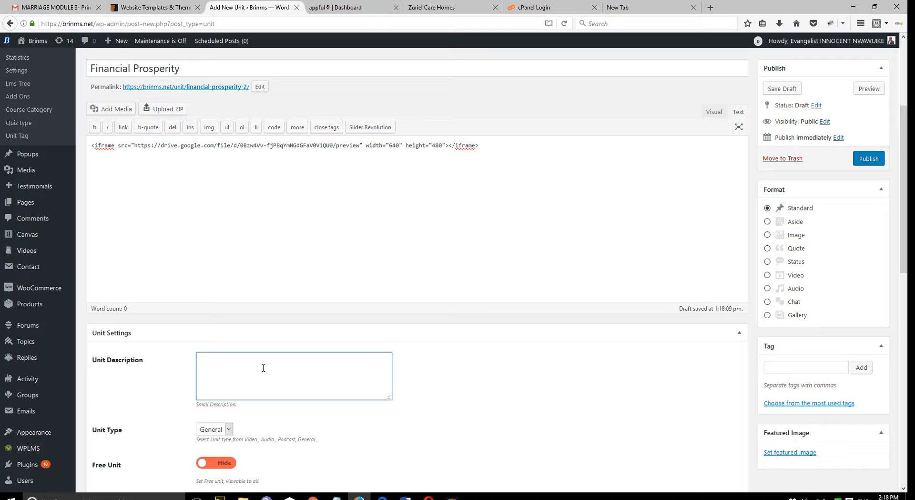
pyautogui.write('Introduction to Financial Prosperity module.')
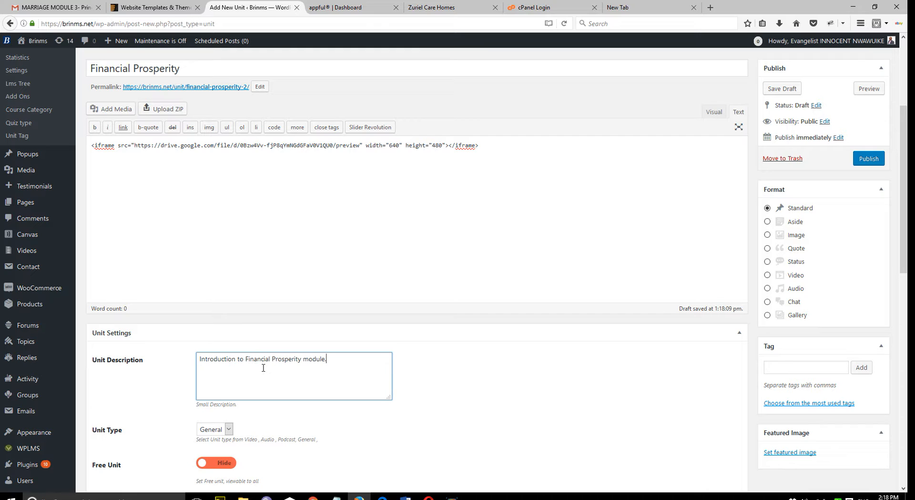
# Set the unit type to Video and the unit duration to 60 minutes
pyautogui.scroll(-5, 343, 369)
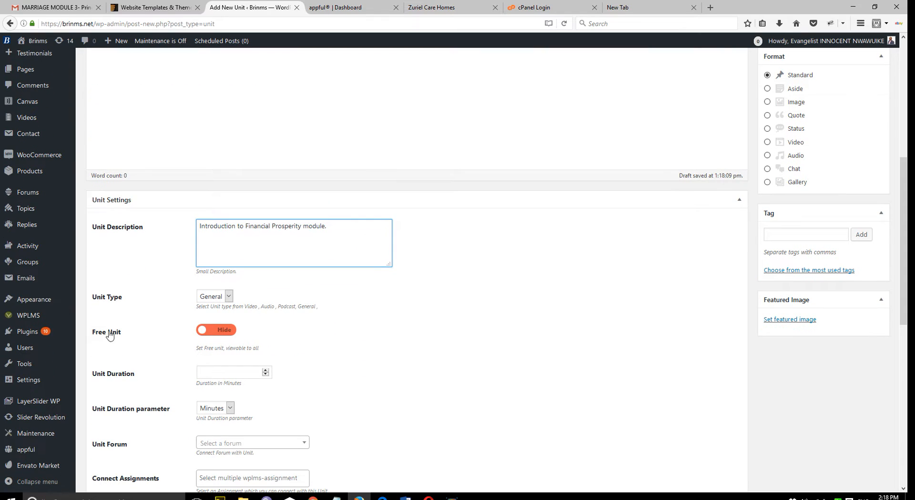
pyautogui.click(229, 296)
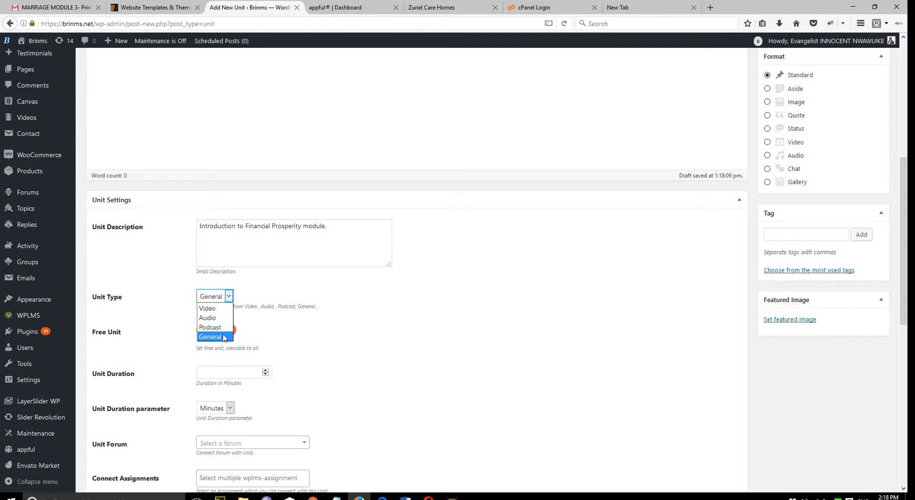
pyautogui.click(216, 310)
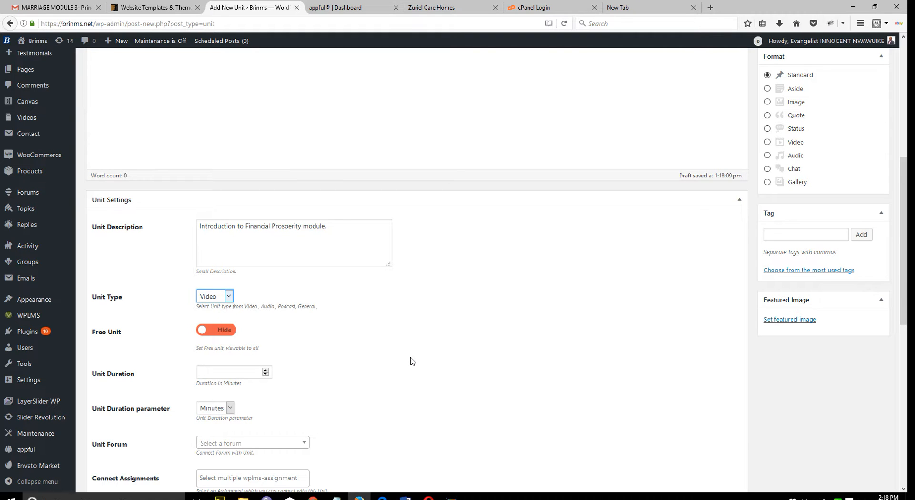
pyautogui.scroll(-3, 412, 361)
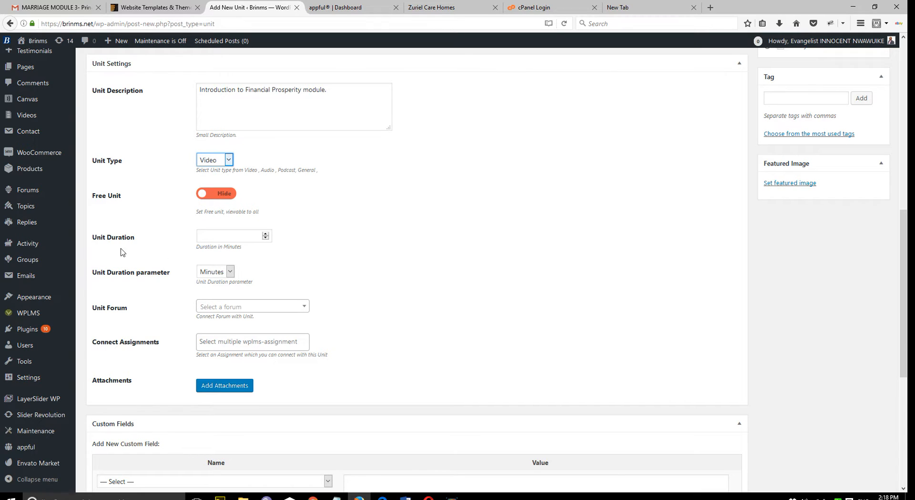
pyautogui.click(252, 233)
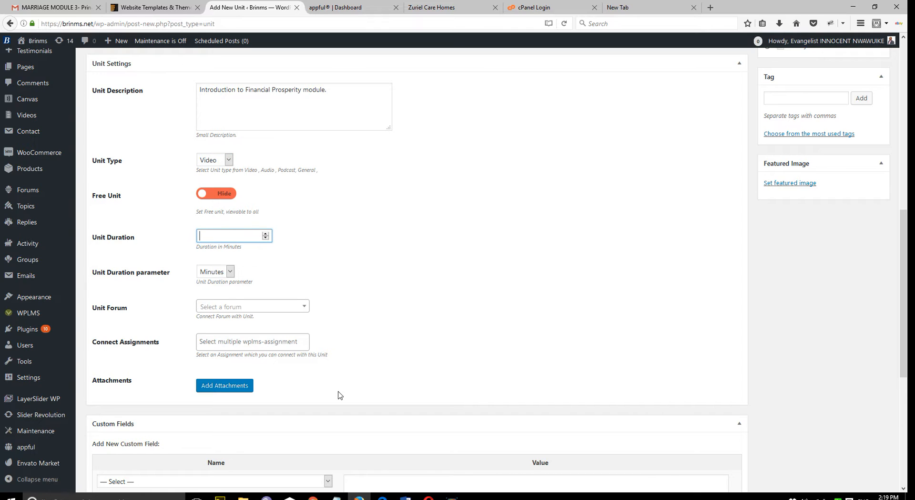
pyautogui.write('60')
pyautogui.scroll(-3, 392, 306)
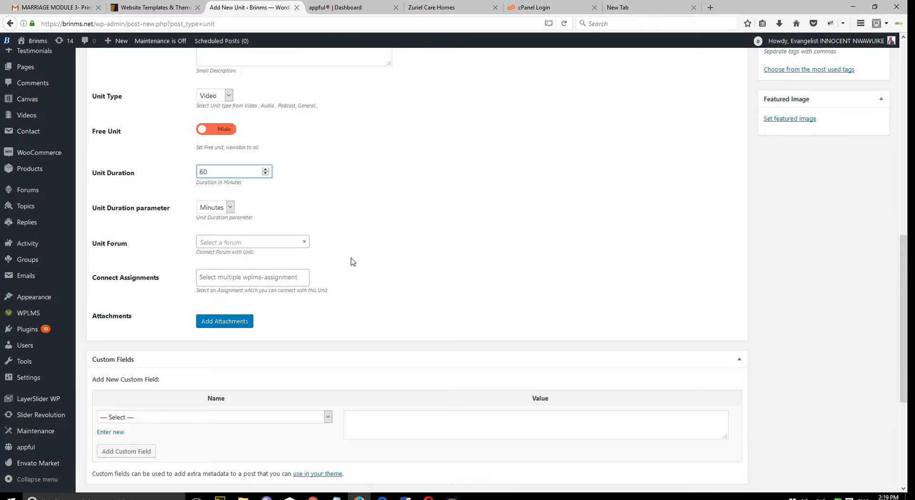
# Publish the Financial Prosperity unit
pyautogui.scroll(4, 352, 260)
pyautogui.scroll(4, 406, 300)
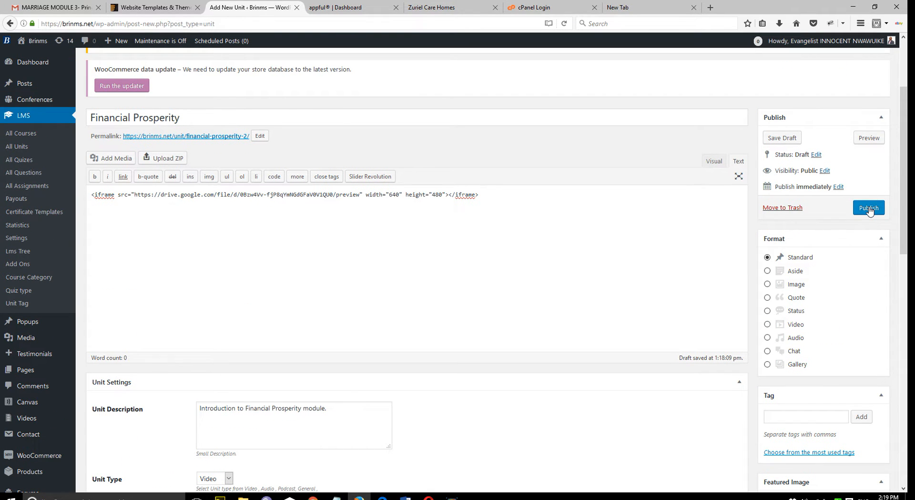
pyautogui.click(869, 208)
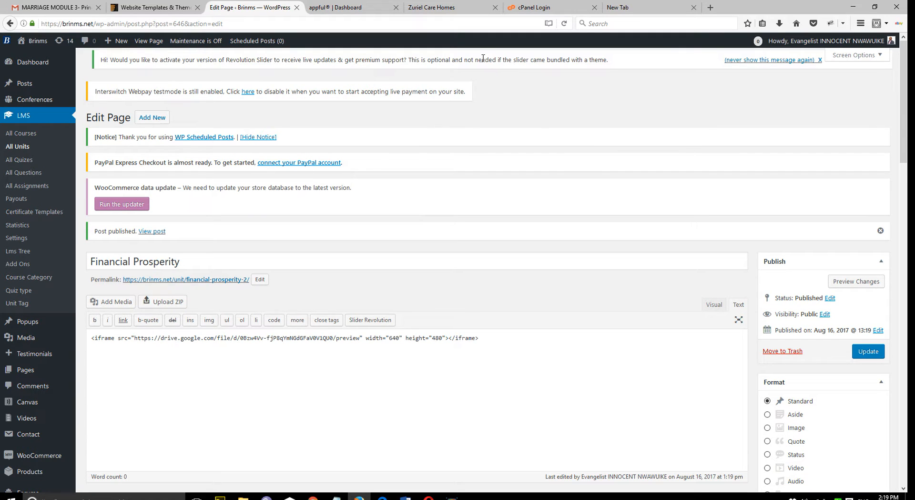
# Open the list of all LMS courses in a new browser tab and open the Prosperity course for editing
pyautogui.click(372, 8)
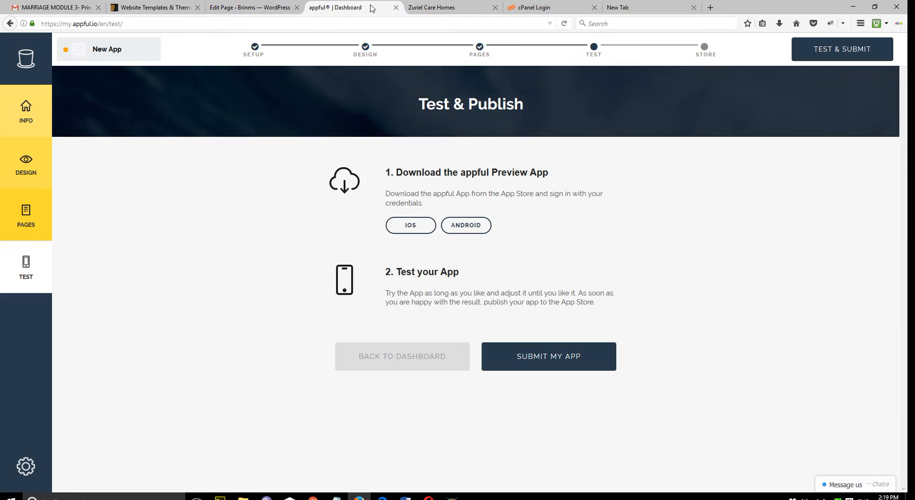
pyautogui.click(258, 7)
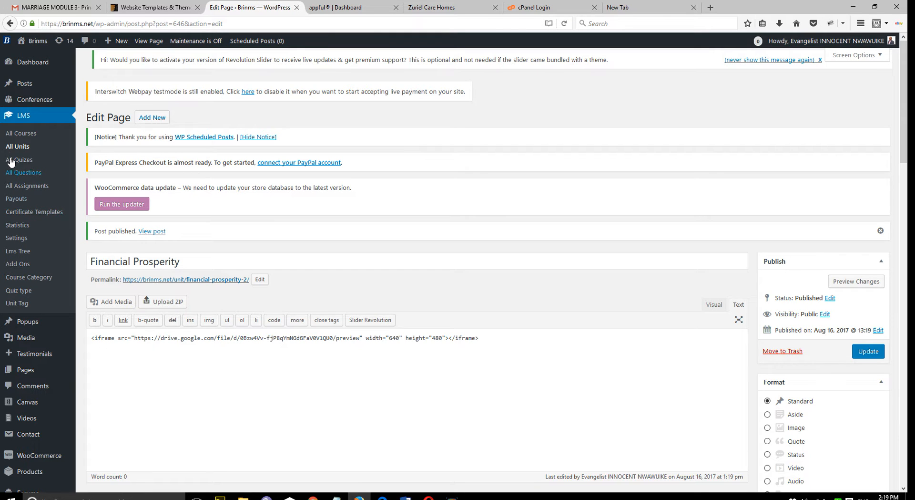
pyautogui.rightClick(13, 134)
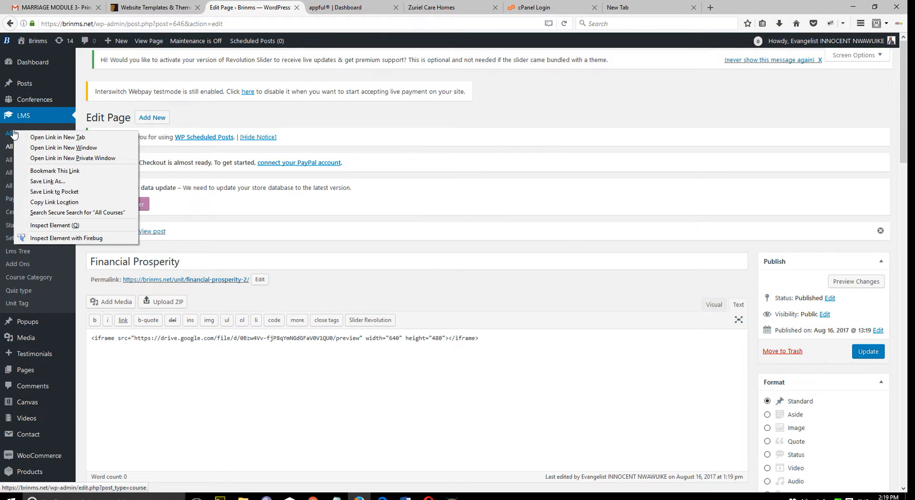
pyautogui.click(31, 136)
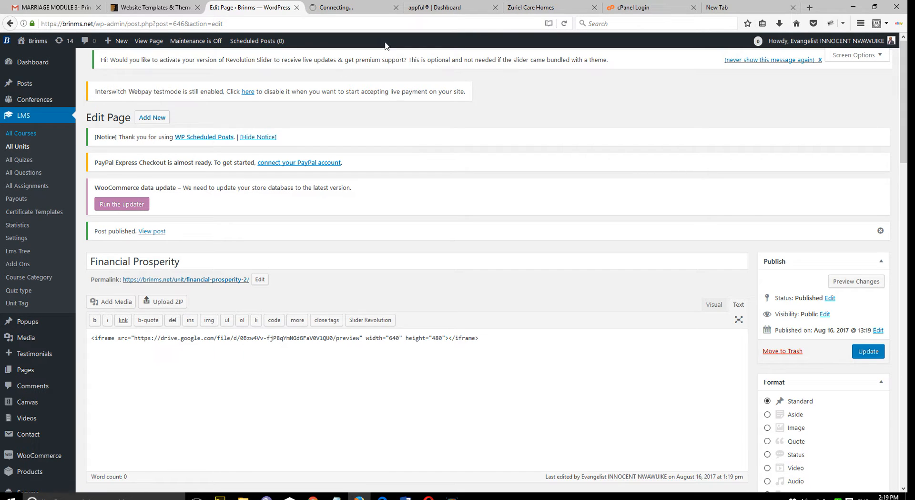
pyautogui.click(361, 7)
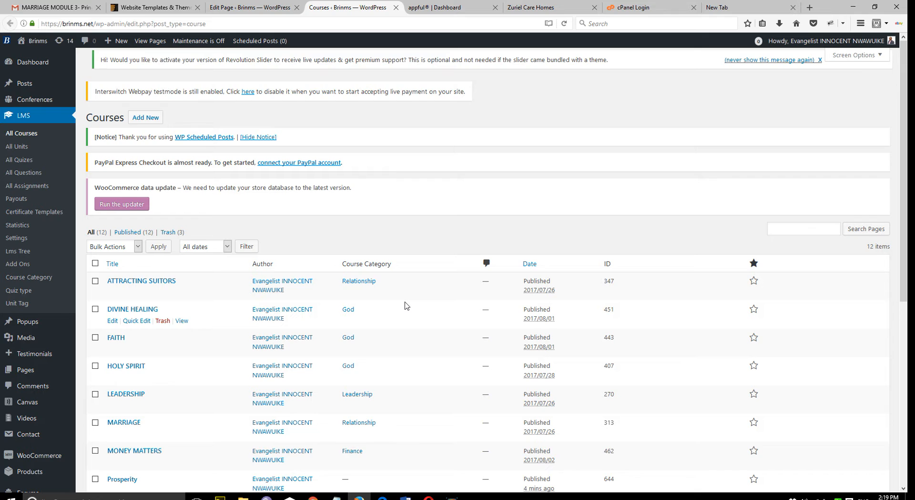
pyautogui.scroll(-6, 406, 306)
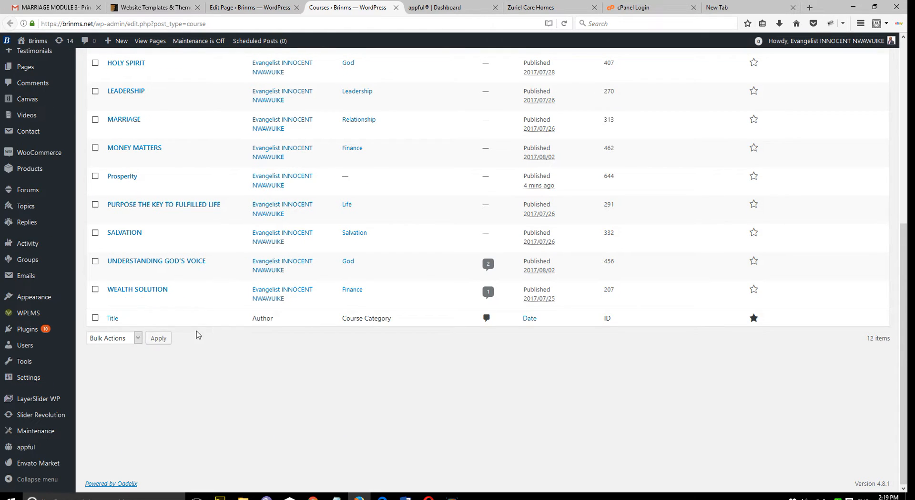
pyautogui.click(131, 178)
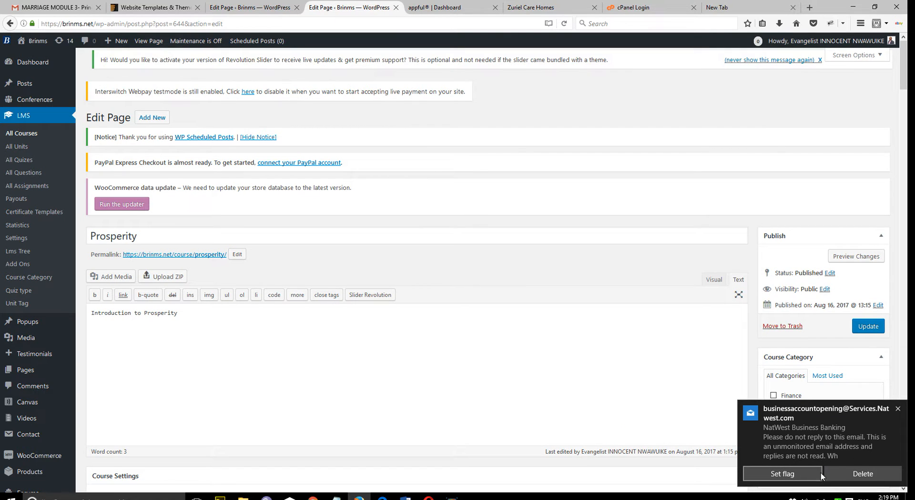
# Dismiss the e-mail notification and review the Prosperity course settings down to the Course Curriculum section
pyautogui.click(898, 411)
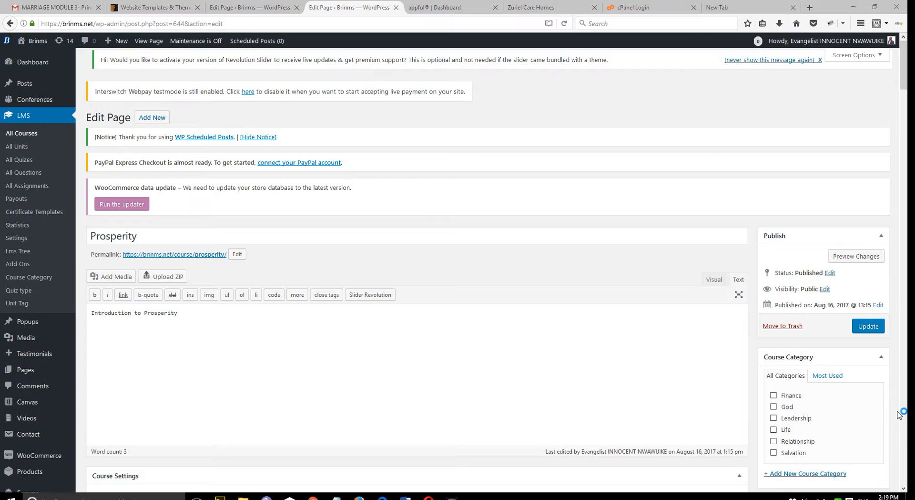
pyautogui.scroll(-3, 481, 322)
pyautogui.scroll(-7, 481, 322)
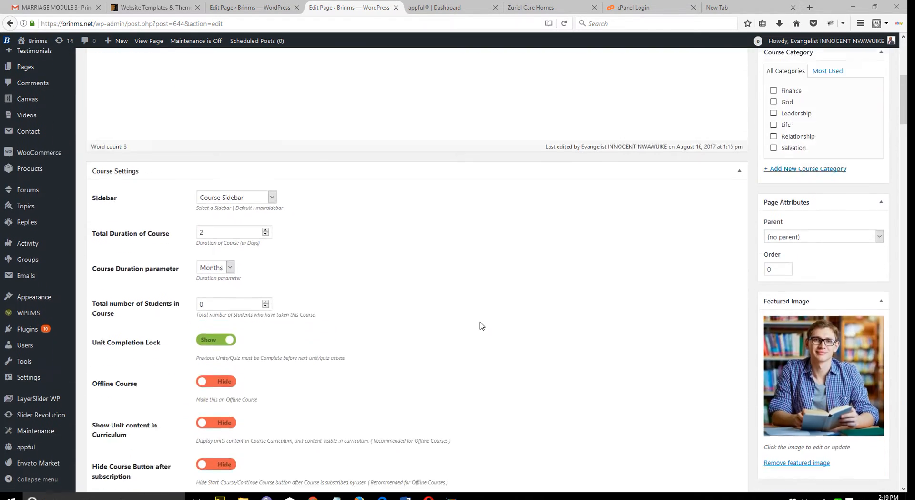
pyautogui.scroll(3, 481, 322)
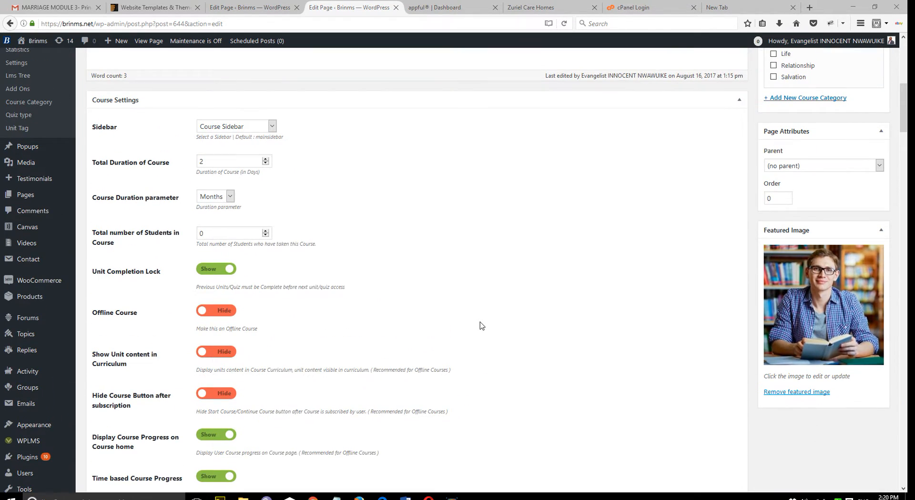
pyautogui.scroll(-5, 481, 325)
pyautogui.scroll(-11, 481, 325)
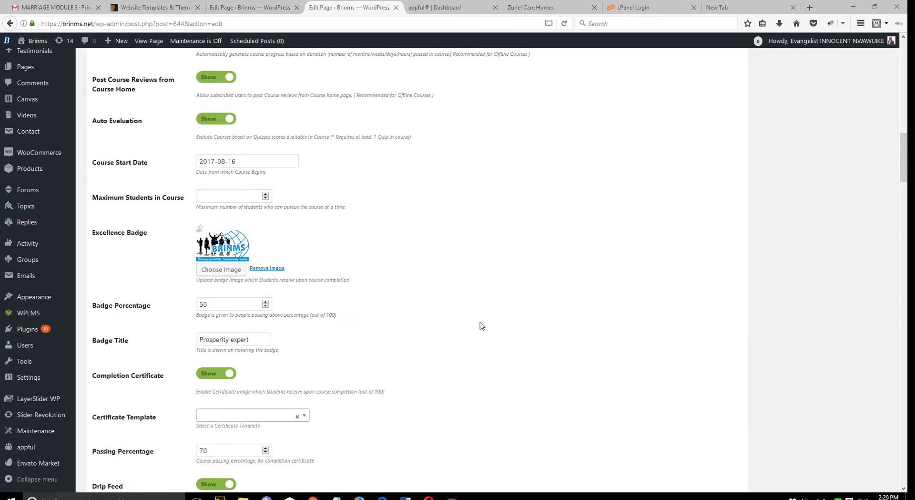
pyautogui.scroll(-1, 481, 325)
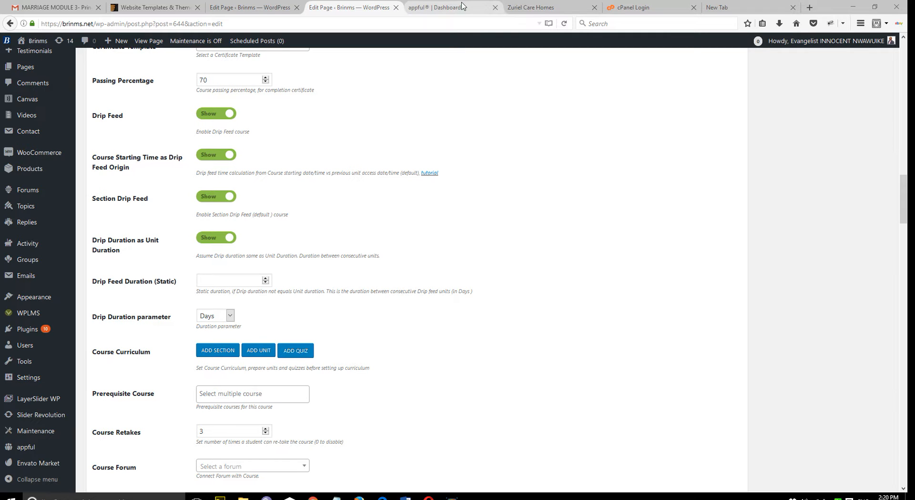
# Load brinms.net in the browser tab holding the appful dashboard and open the site's list of all courses
pyautogui.click(444, 11)
pyautogui.click(445, 24)
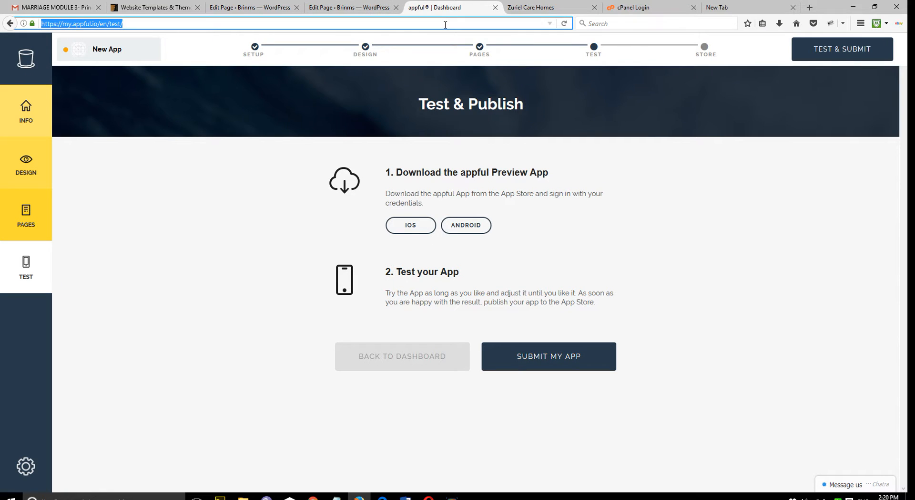
pyautogui.write('brinms.net')
pyautogui.press('Return')
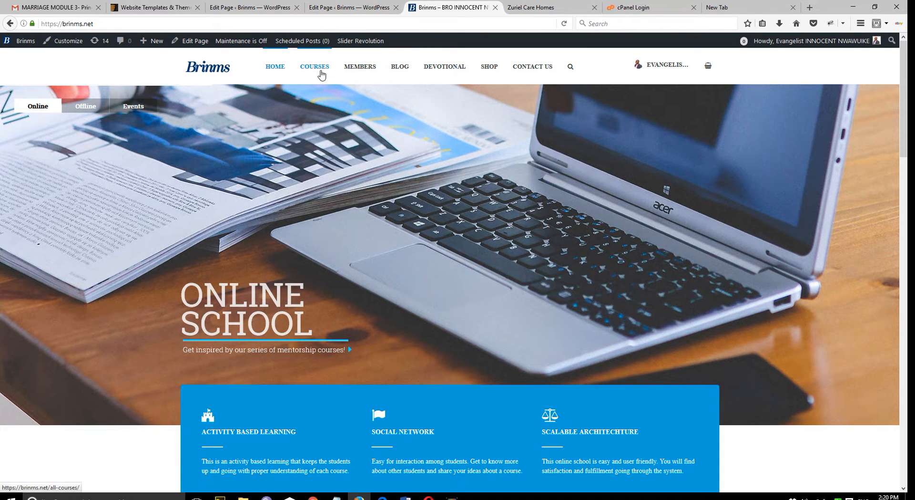
pyautogui.click(322, 75)
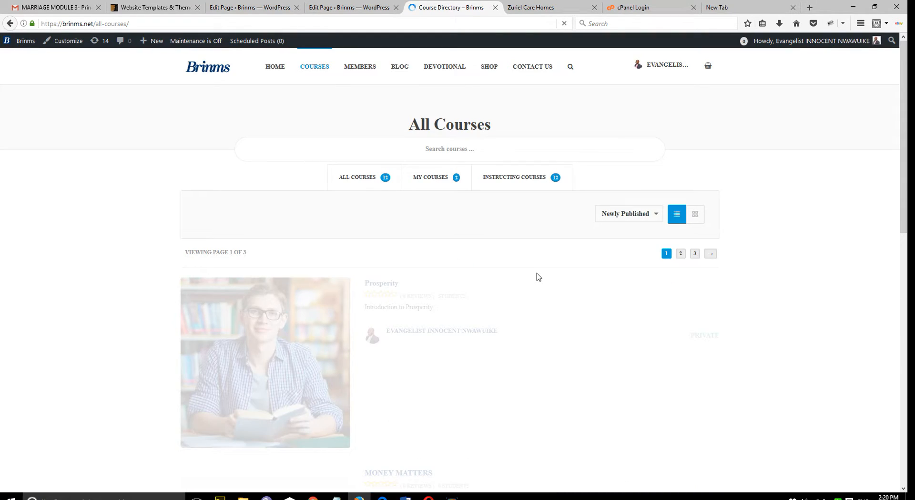
# Examine how the curriculum modules are named on the Money Matters course page, and return to the course list
pyautogui.scroll(-3, 539, 276)
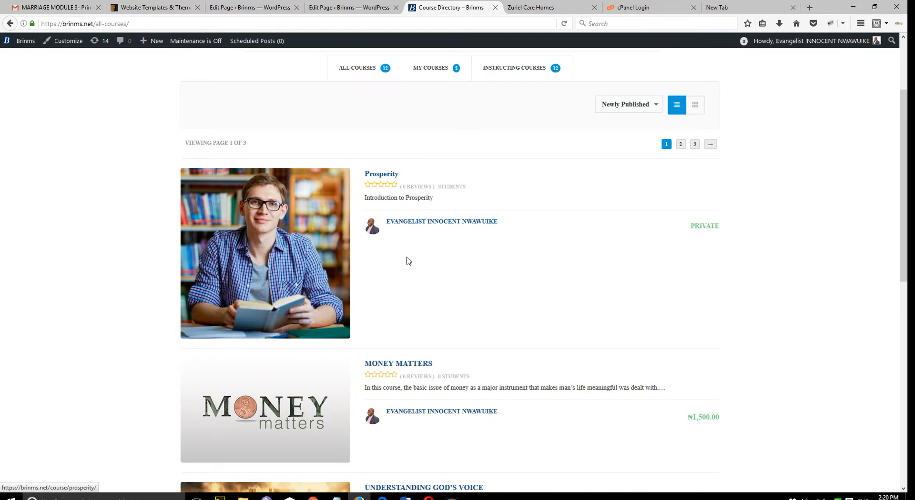
pyautogui.click(422, 365)
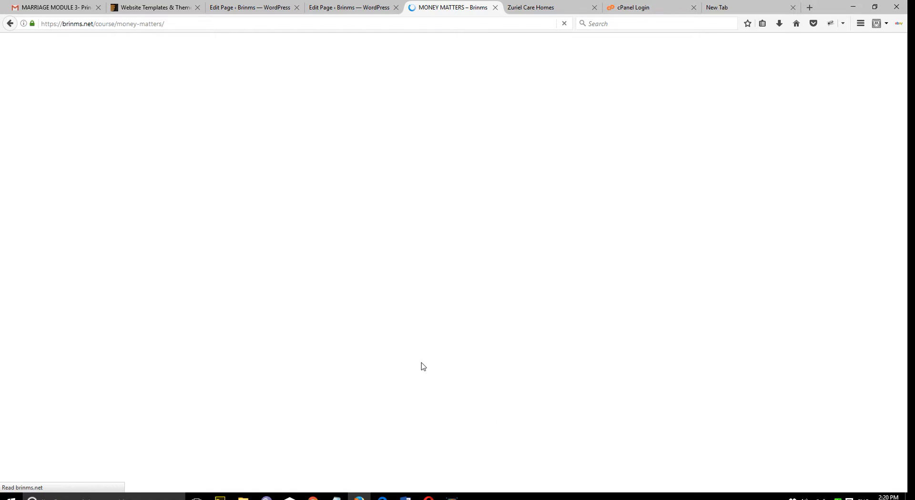
pyautogui.scroll(-9, 421, 367)
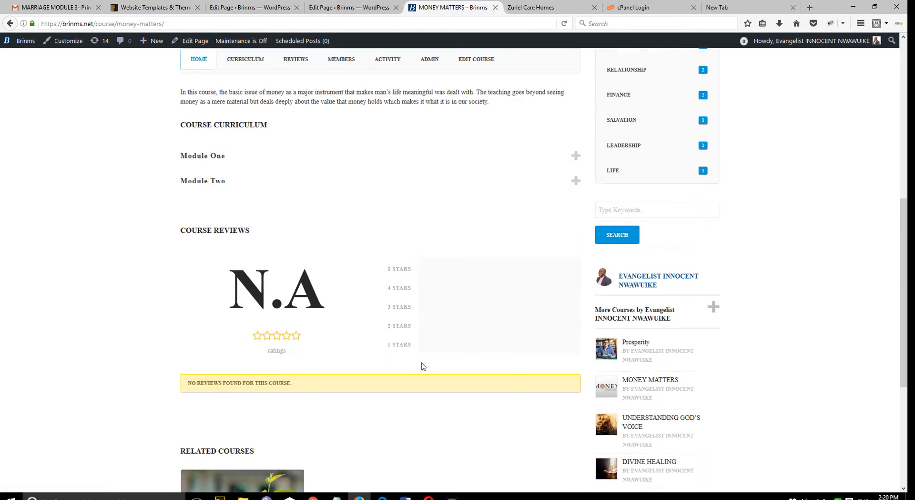
pyautogui.scroll(1, 210, 125)
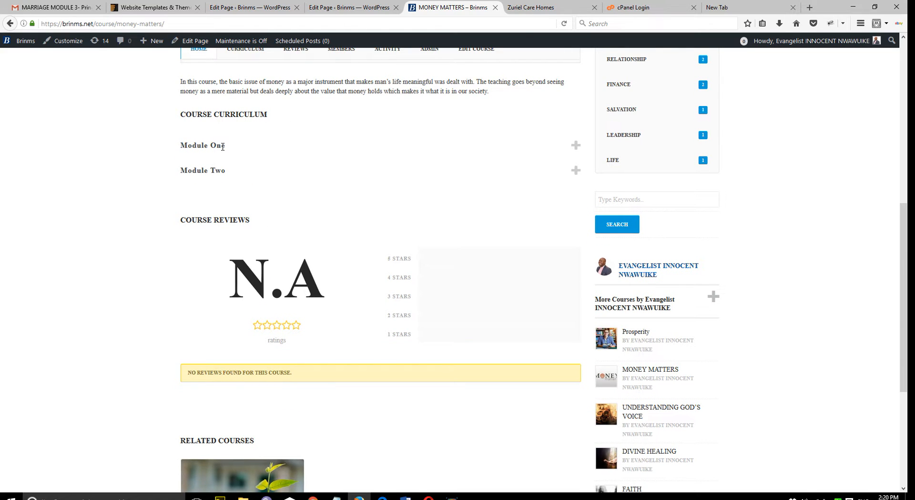
pyautogui.scroll(7, 363, 222)
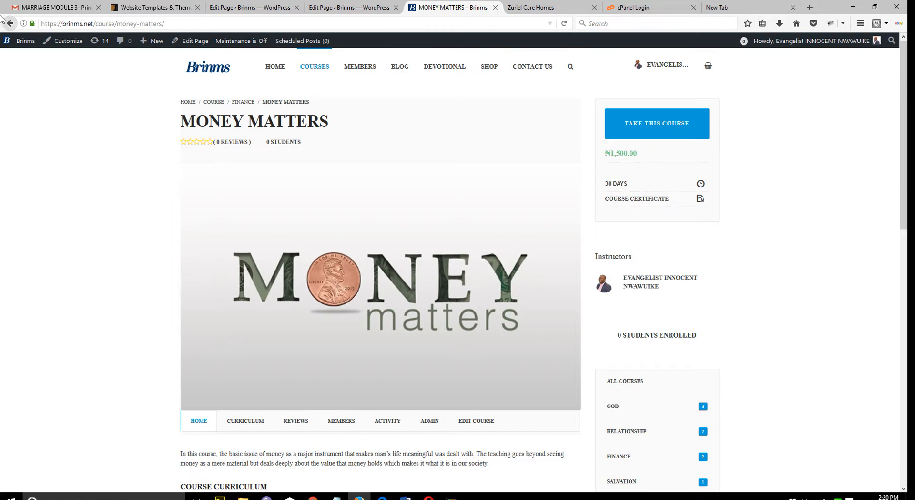
pyautogui.click(315, 67)
# Back in the Prosperity course editor, add a curriculum section named "Module One"
pyautogui.click(323, 6)
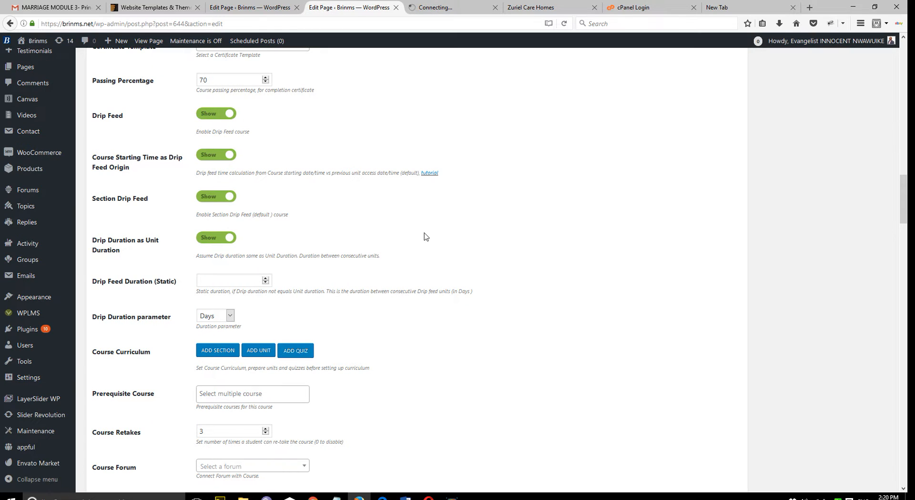
pyautogui.click(216, 353)
pyautogui.click(238, 373)
pyautogui.write('Mod')
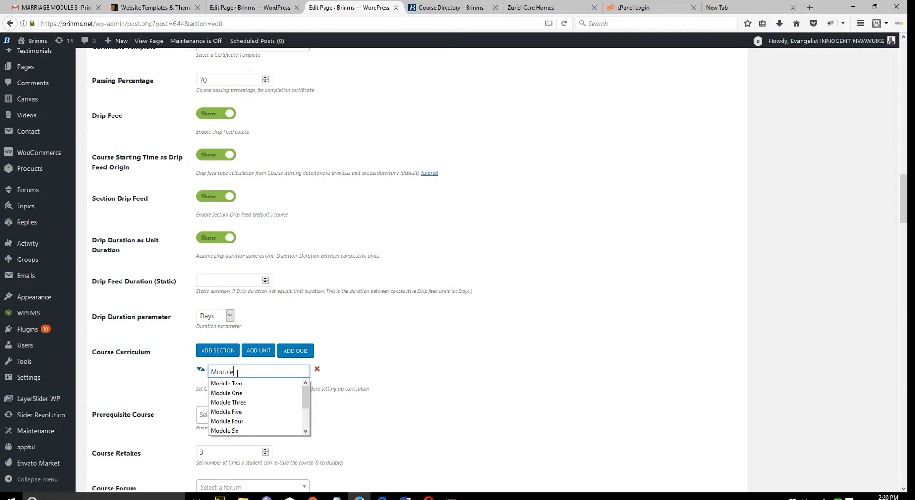
pyautogui.write('ule')
pyautogui.click(241, 393)
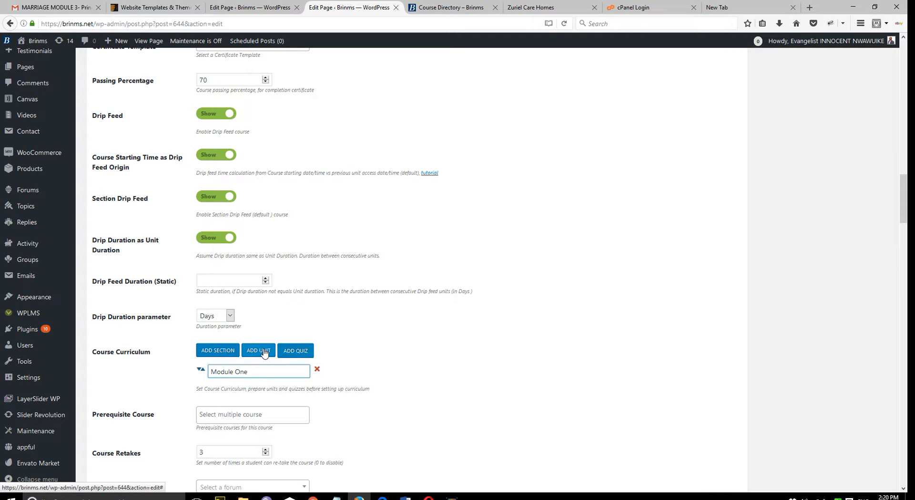
# Add a unit below Module One in the course curriculum and choose "Financial Prosperity" for it
pyautogui.click(228, 7)
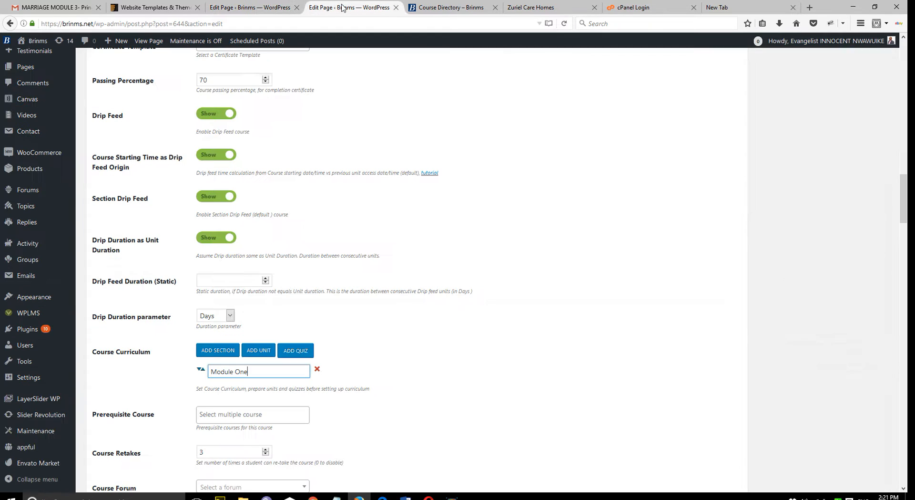
pyautogui.click(344, 7)
pyautogui.click(246, 351)
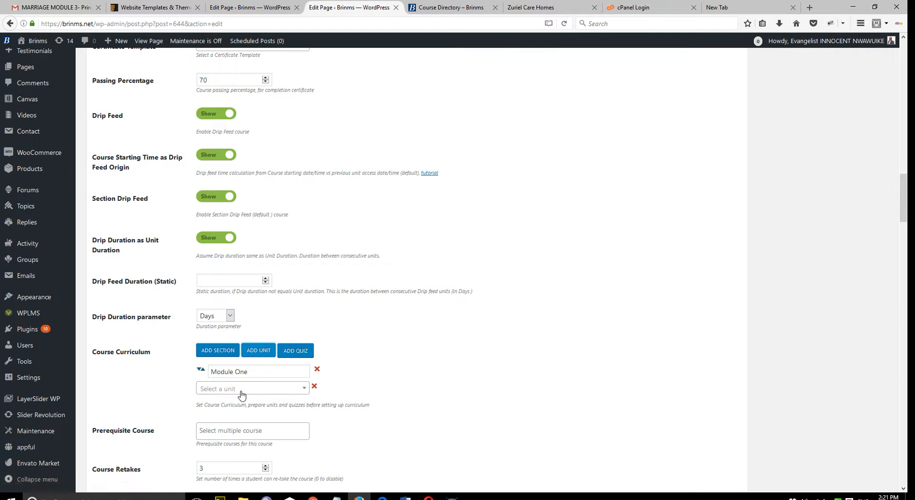
pyautogui.click(245, 388)
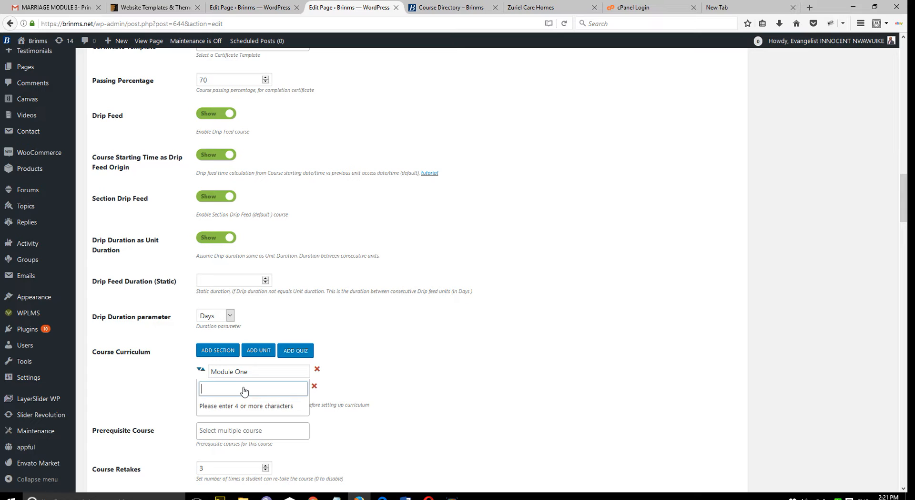
pyautogui.write('finan')
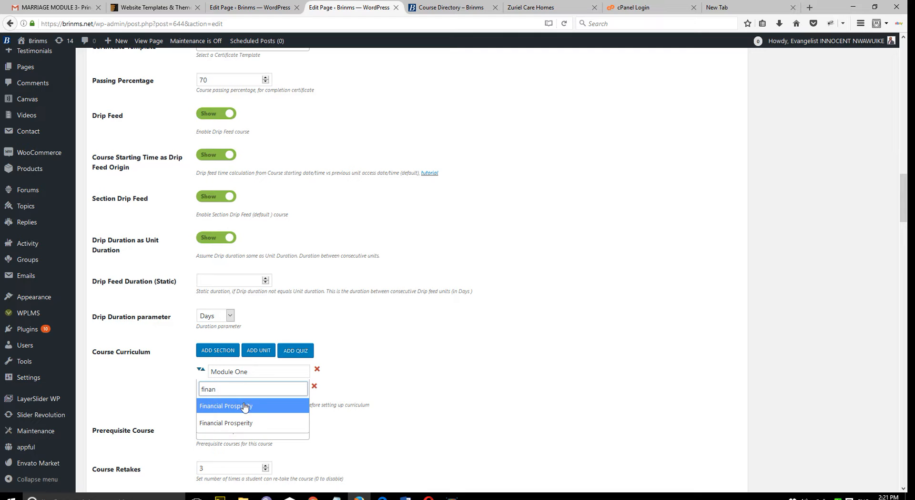
pyautogui.click(256, 408)
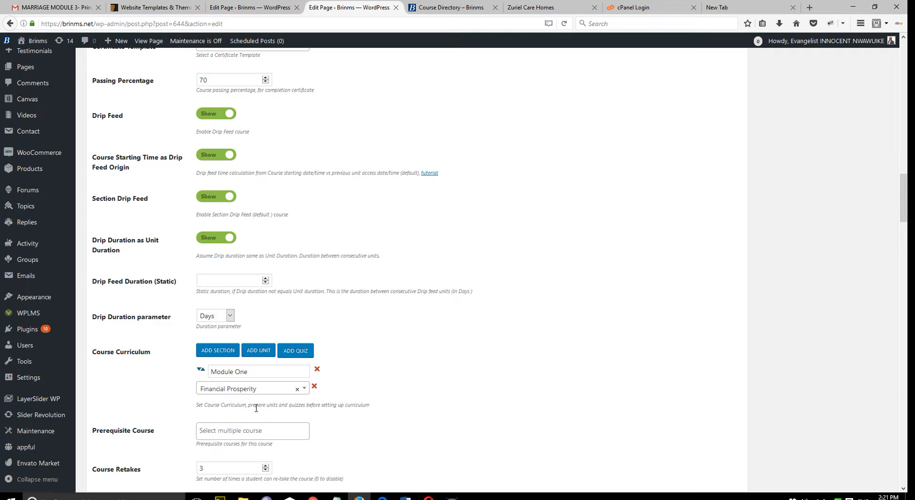
# Update the published Prosperity course to save its curriculum
pyautogui.scroll(1, 415, 373)
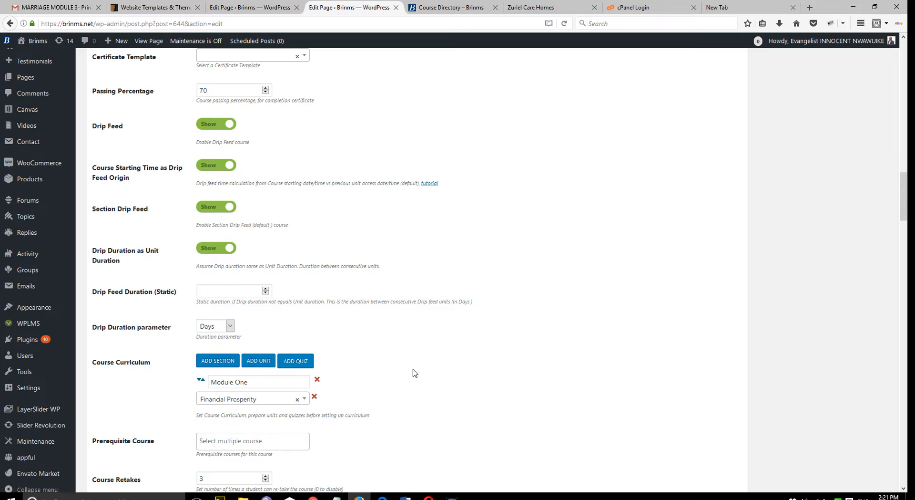
pyautogui.scroll(15, 415, 373)
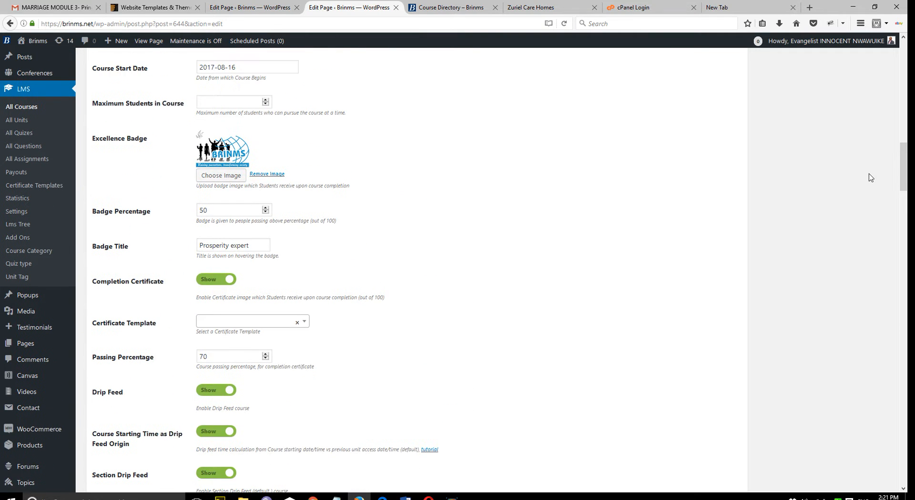
pyautogui.scroll(5, 870, 165)
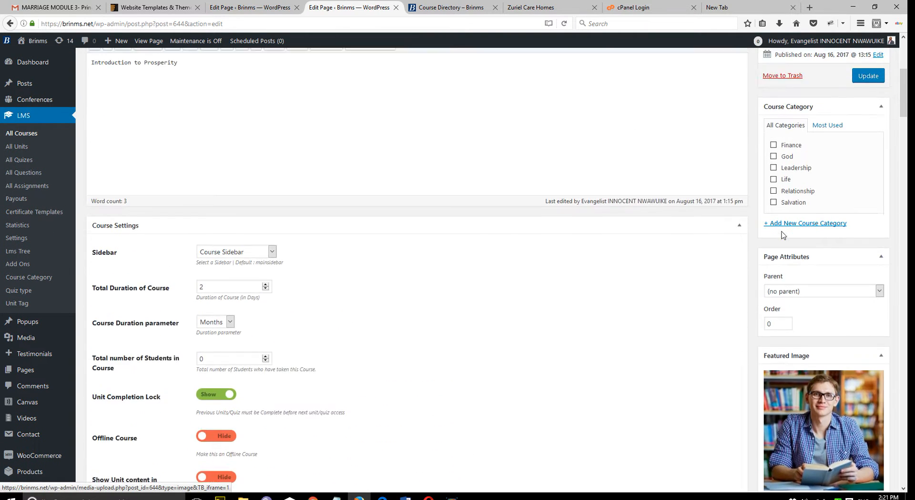
pyautogui.click(864, 156)
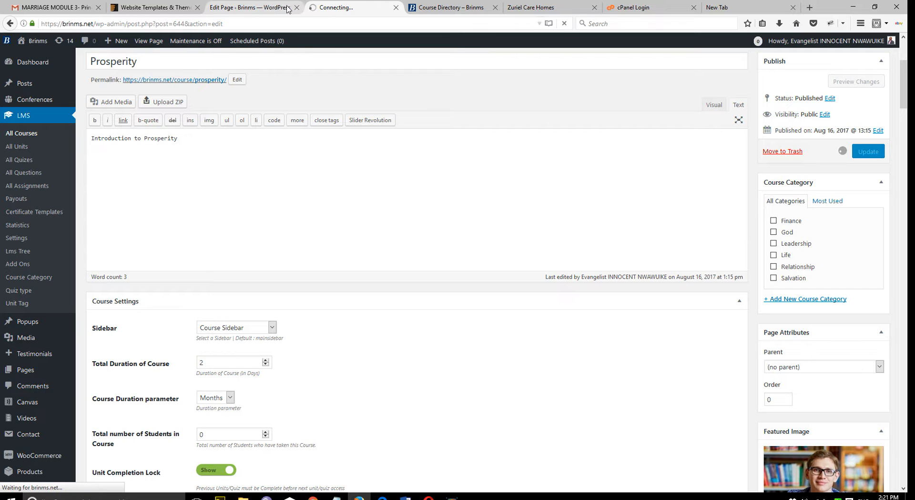
# Open the Prosperity course page from the site's course list and expand Module One in its curriculum
pyautogui.click(449, 8)
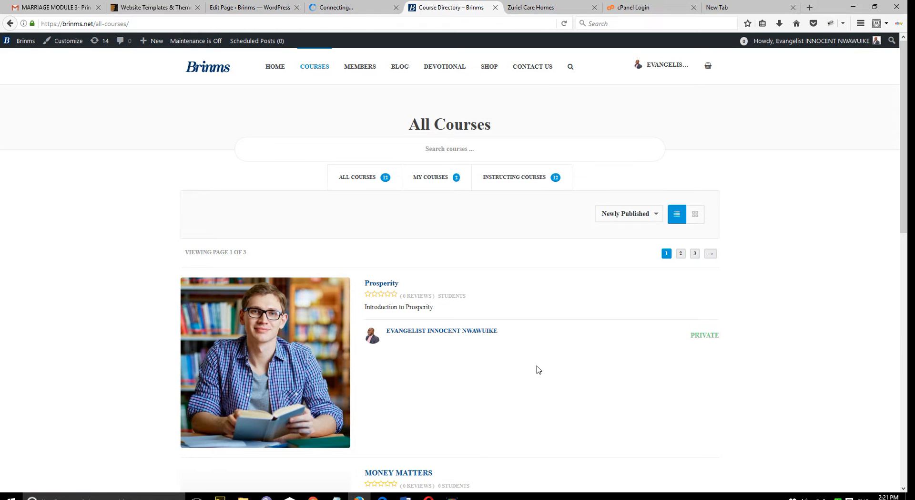
pyautogui.click(387, 286)
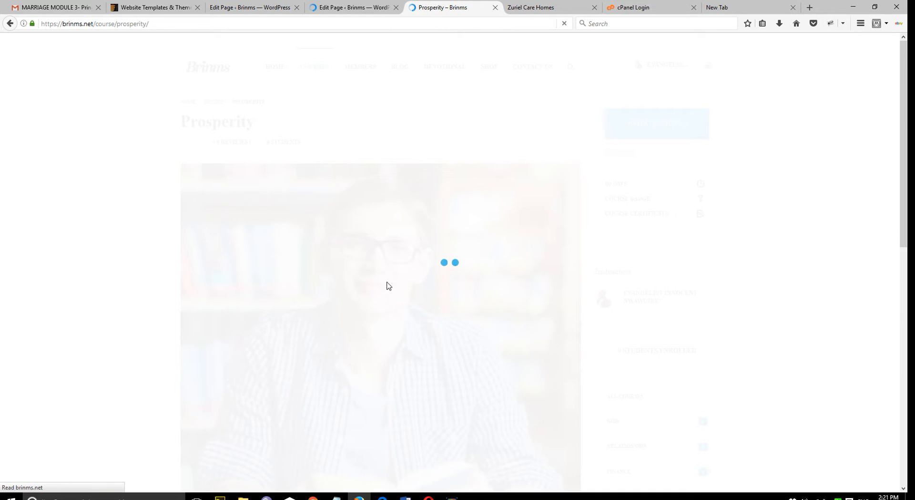
pyautogui.scroll(-10, 425, 280)
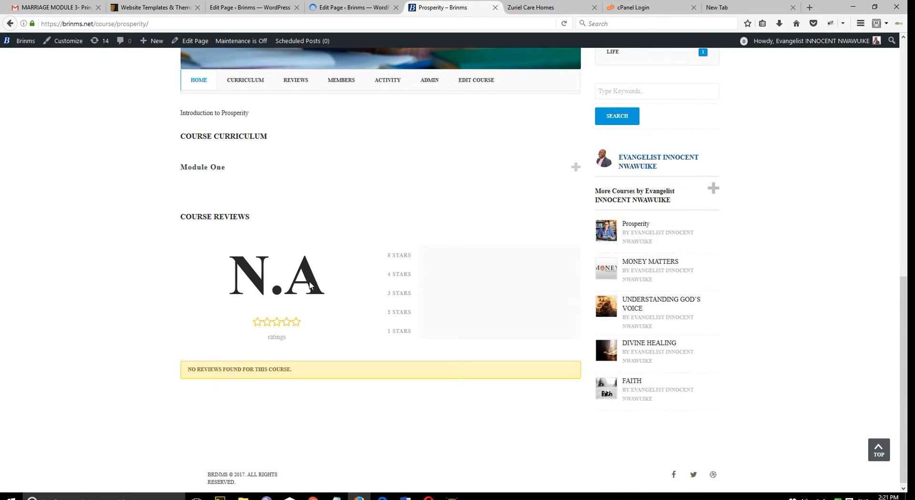
pyautogui.scroll(7, 323, 282)
pyautogui.scroll(-7, 568, 391)
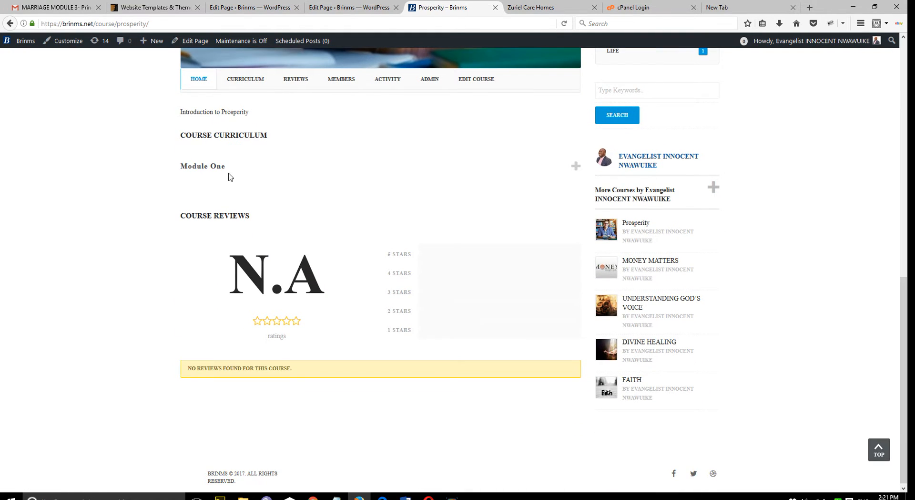
pyautogui.click(217, 166)
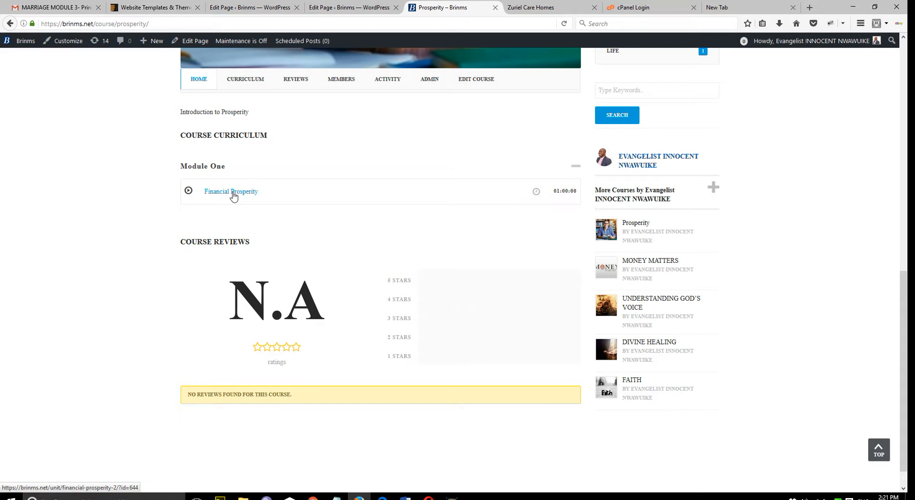
# Review the Prosperity course page, then open its Financial Prosperity unit and check the unit's description and video
pyautogui.scroll(10, 233, 195)
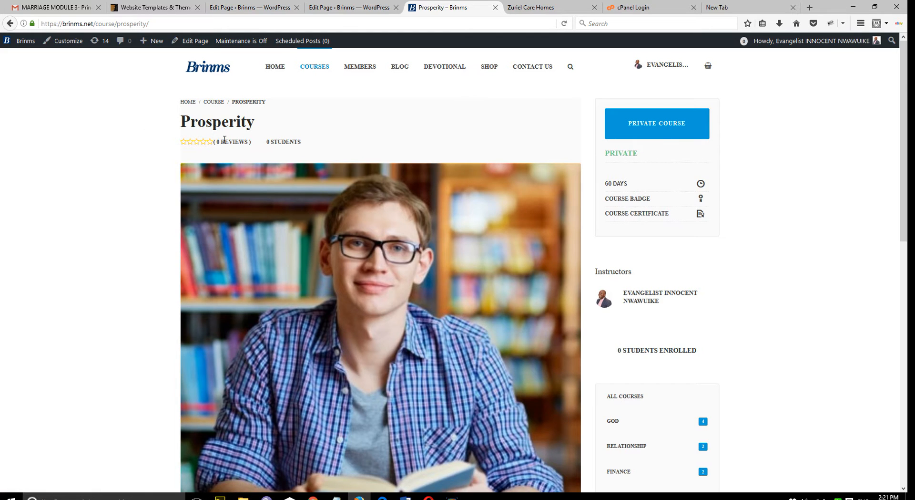
pyautogui.scroll(-10, 225, 139)
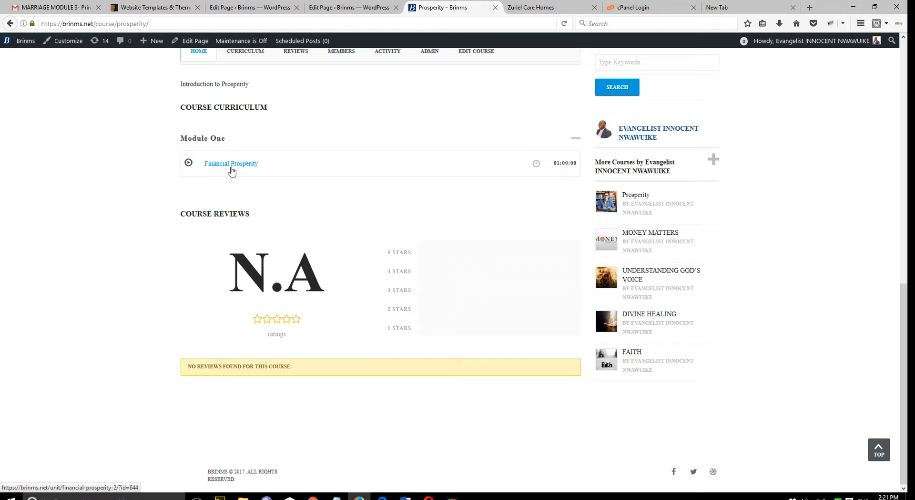
pyautogui.click(231, 164)
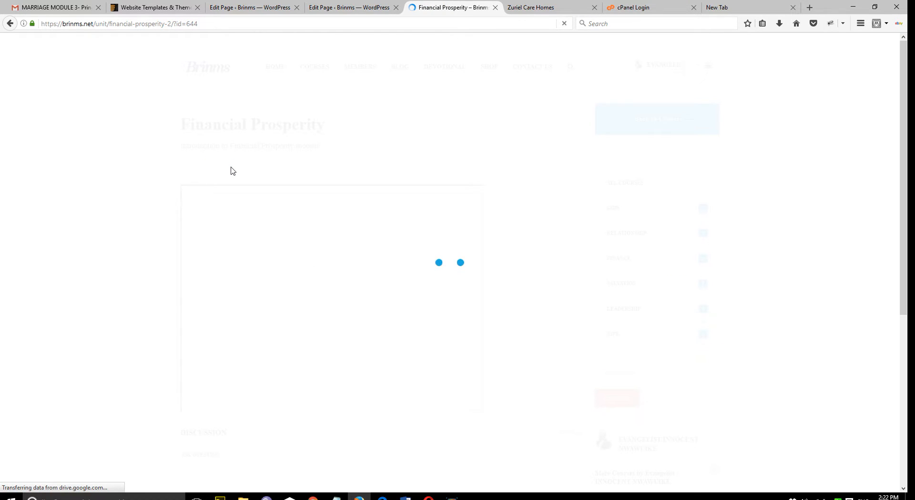
pyautogui.scroll(-3, 506, 243)
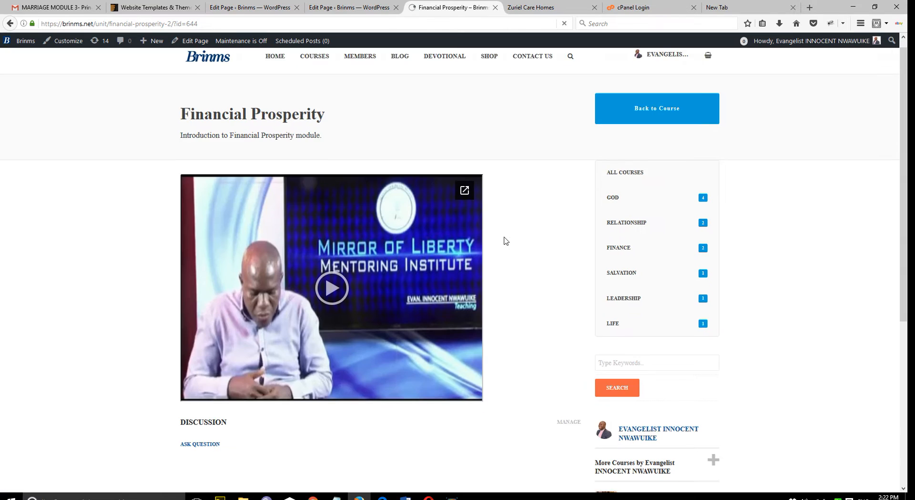
pyautogui.scroll(3, 507, 243)
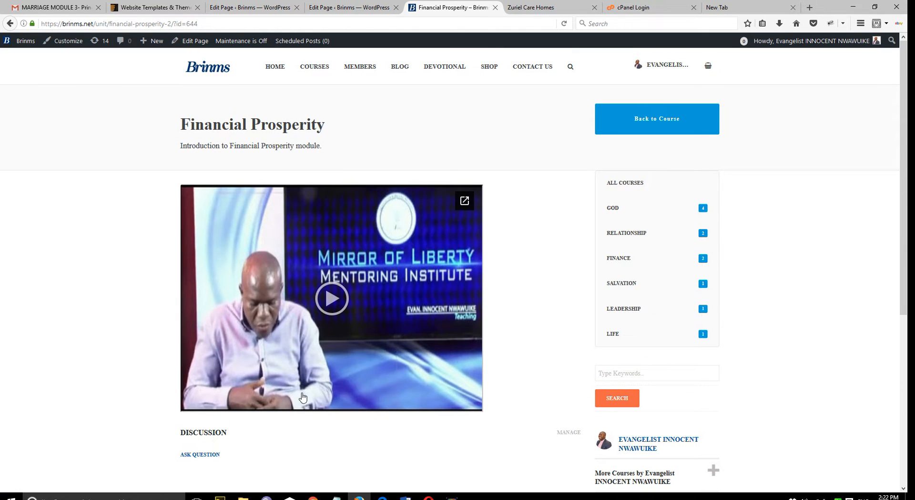
# Return to the Prosperity course page, then review the Financial Prosperity unit's settings and the Prosperity course's settings and curriculum
pyautogui.click(9, 23)
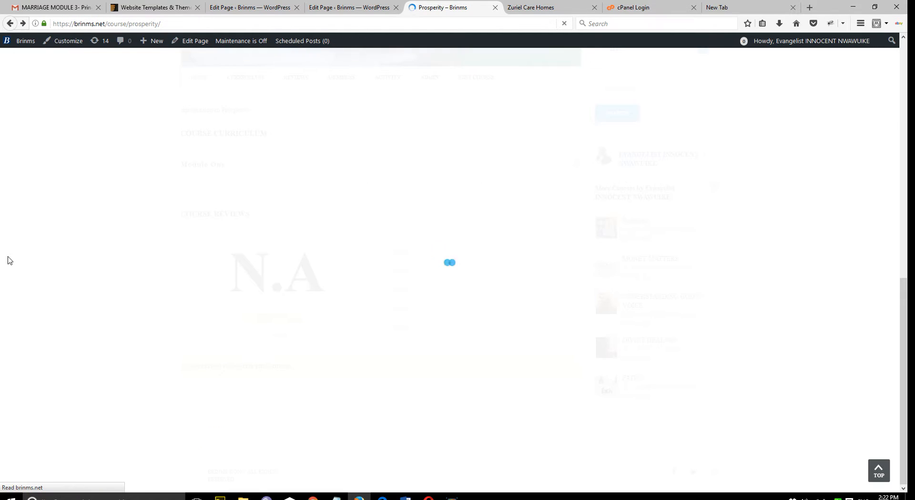
pyautogui.scroll(5, 17, 282)
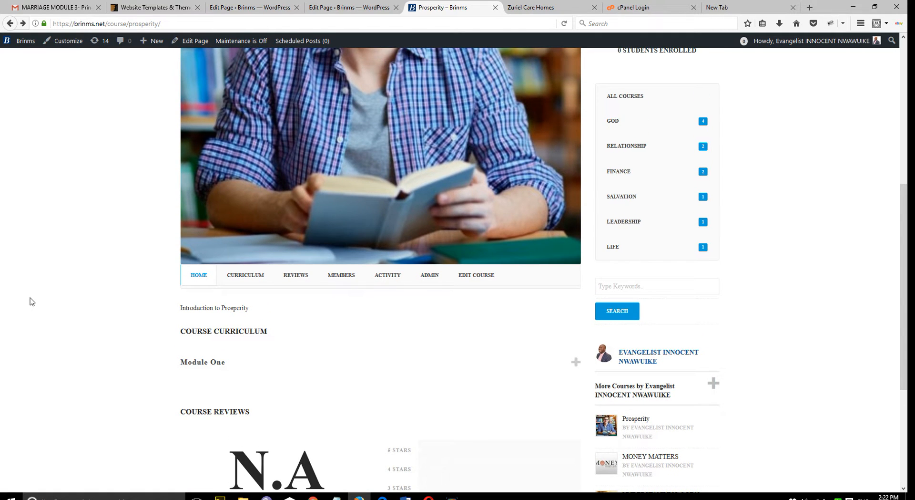
pyautogui.click(371, 9)
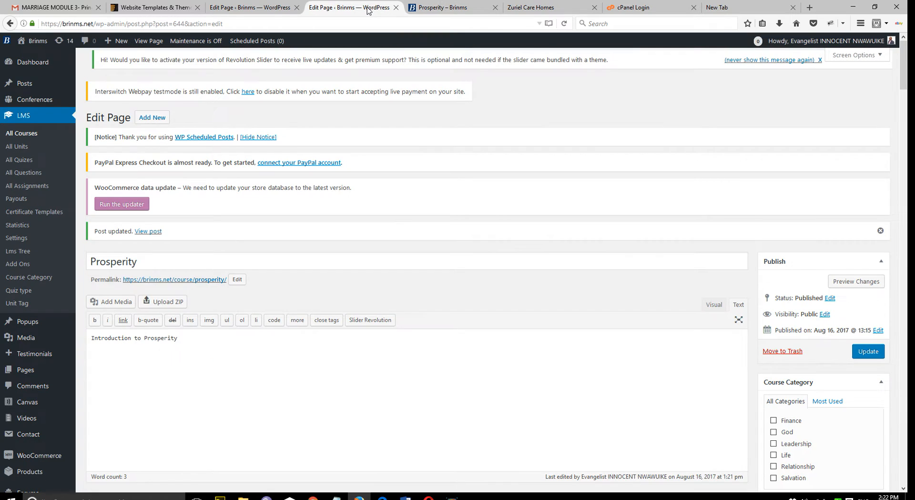
pyautogui.scroll(-5, 505, 222)
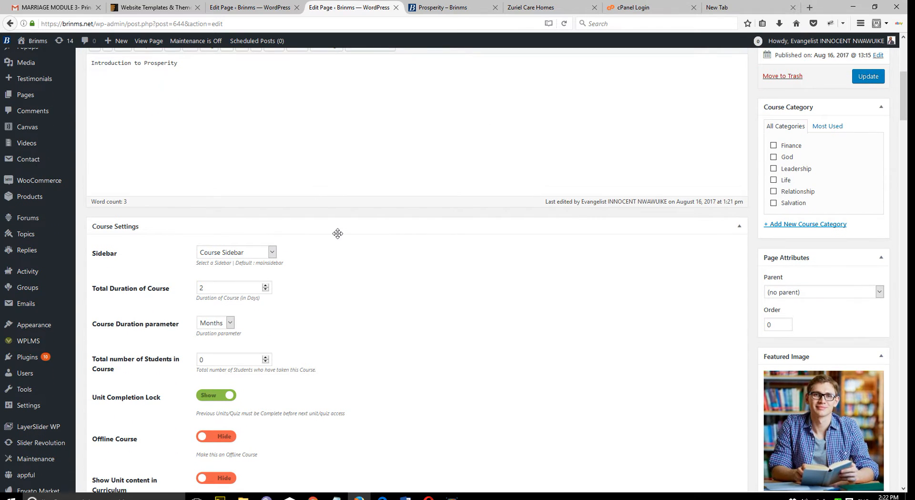
pyautogui.click(266, 7)
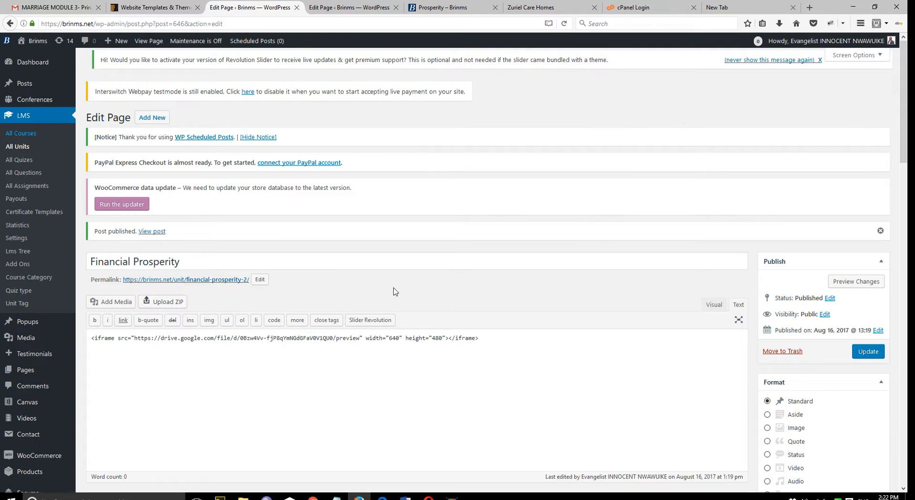
pyautogui.scroll(-7, 203, 267)
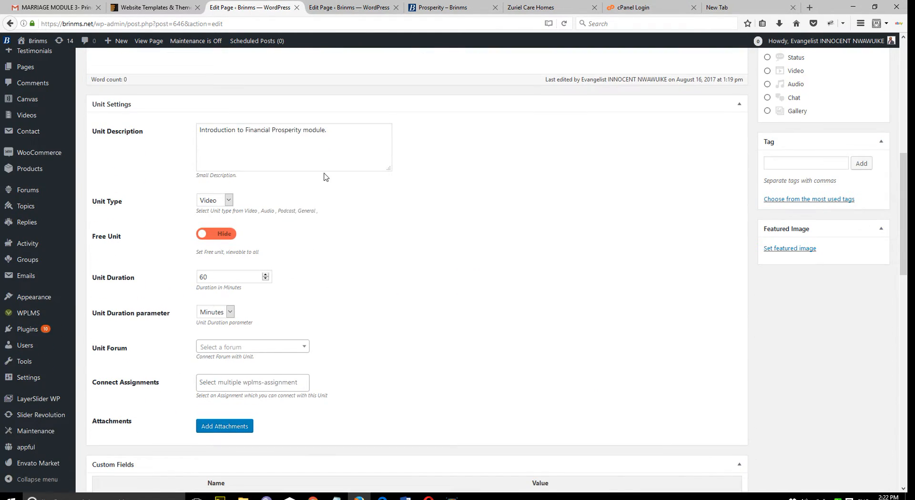
pyautogui.click(333, 6)
pyautogui.scroll(-15, 453, 391)
pyautogui.scroll(6, 453, 388)
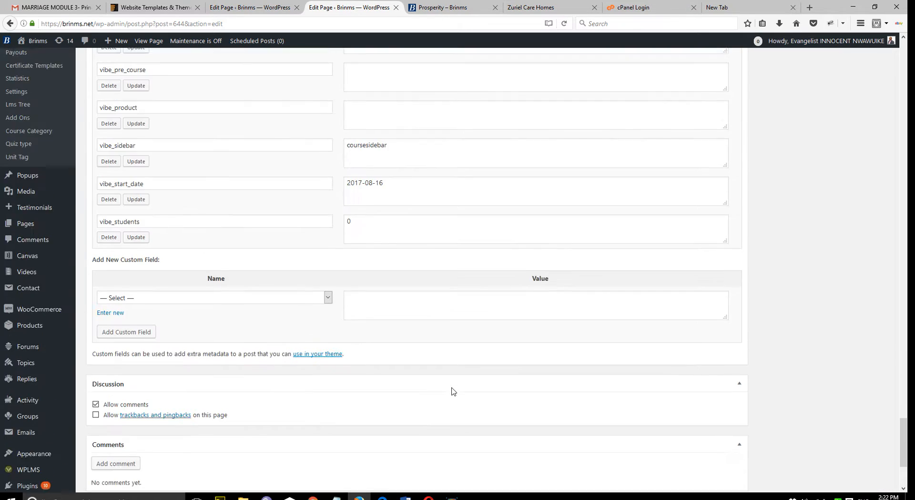
pyautogui.scroll(12, 453, 387)
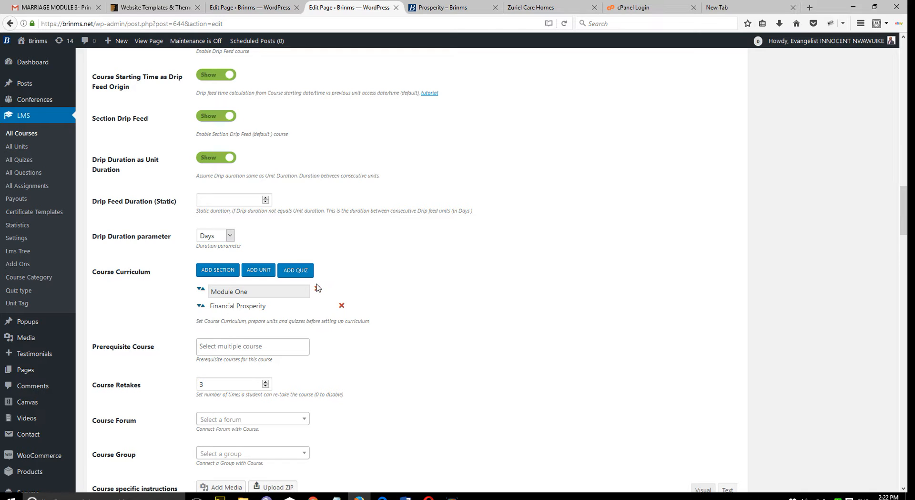
# Open the list of all LMS quizzes in a new browser tab and place that tab ahead of the two edit-page tabs
pyautogui.rightClick(25, 164)
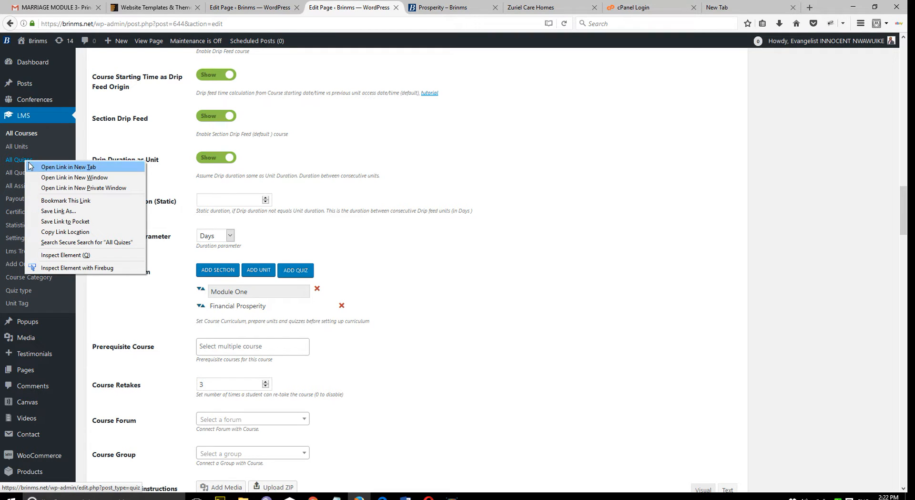
pyautogui.click(395, 202)
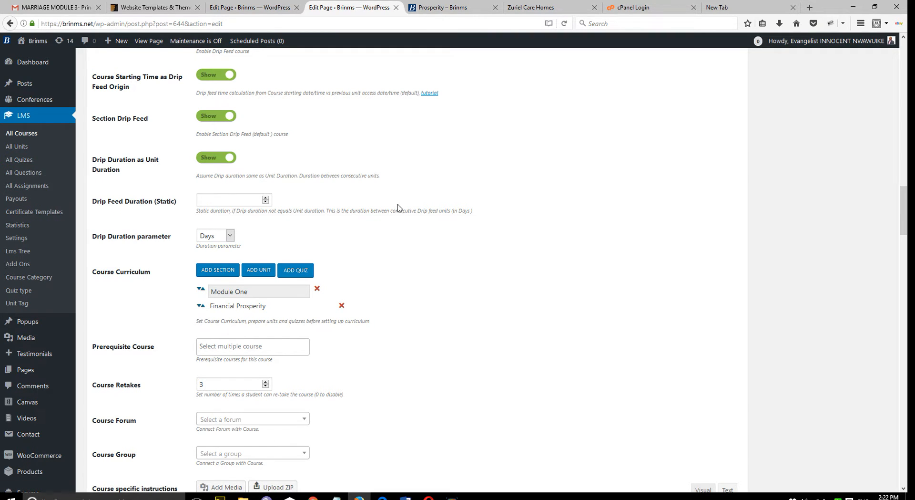
pyautogui.rightClick(29, 164)
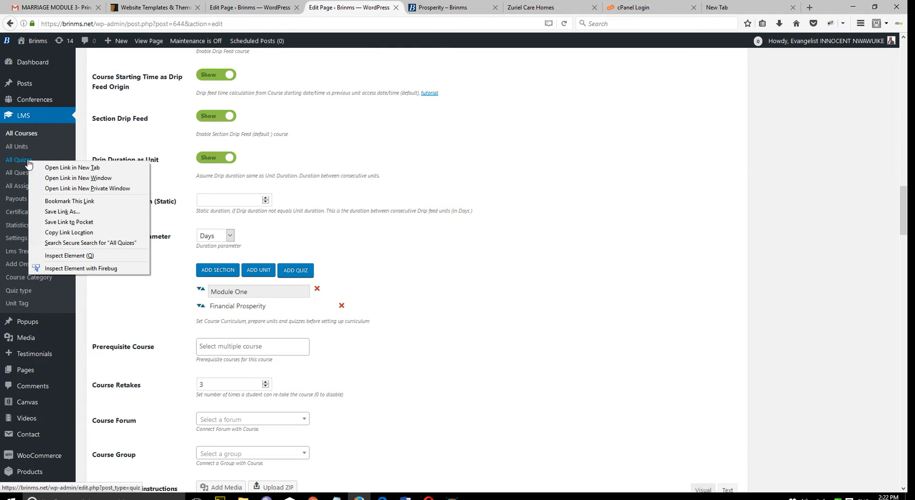
pyautogui.click(56, 169)
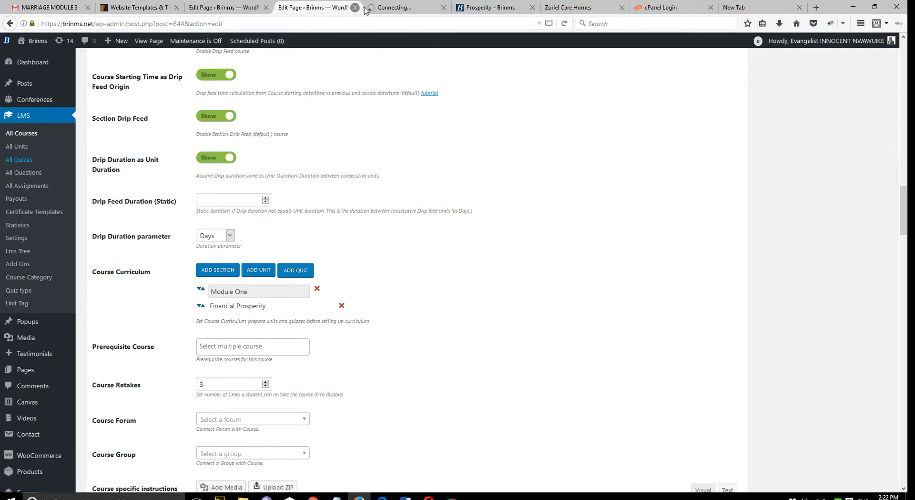
pyautogui.moveTo(362, 8); pyautogui.dragTo(231, 10)
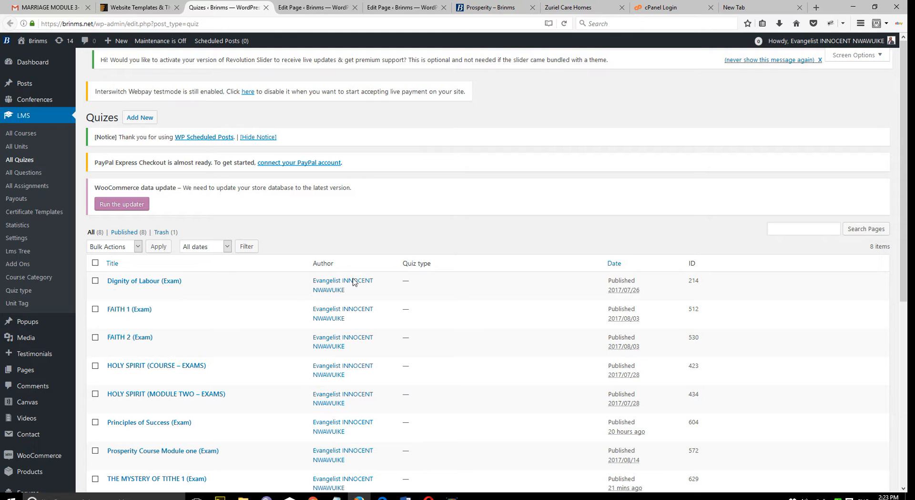
# Start a new quiz from the quizzes list and look over its blank settings
pyautogui.scroll(-6, 462, 337)
pyautogui.scroll(6, 462, 336)
pyautogui.click(129, 119)
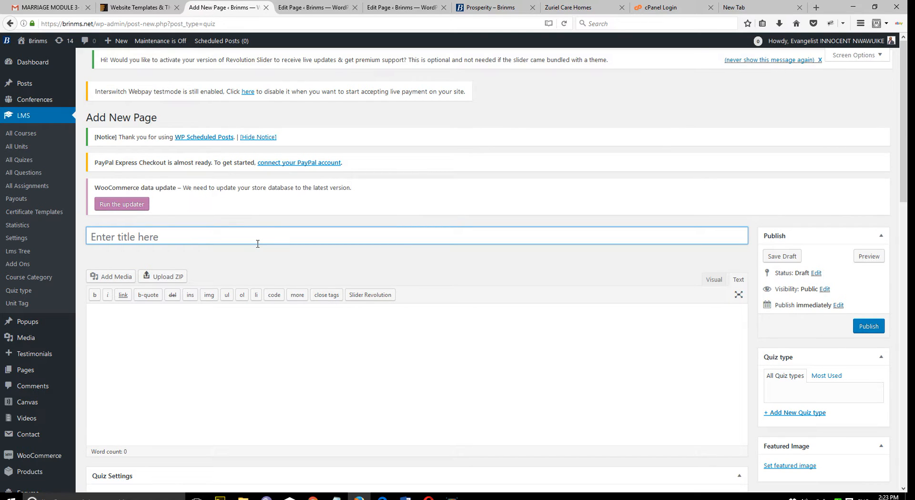
pyautogui.scroll(-6, 257, 243)
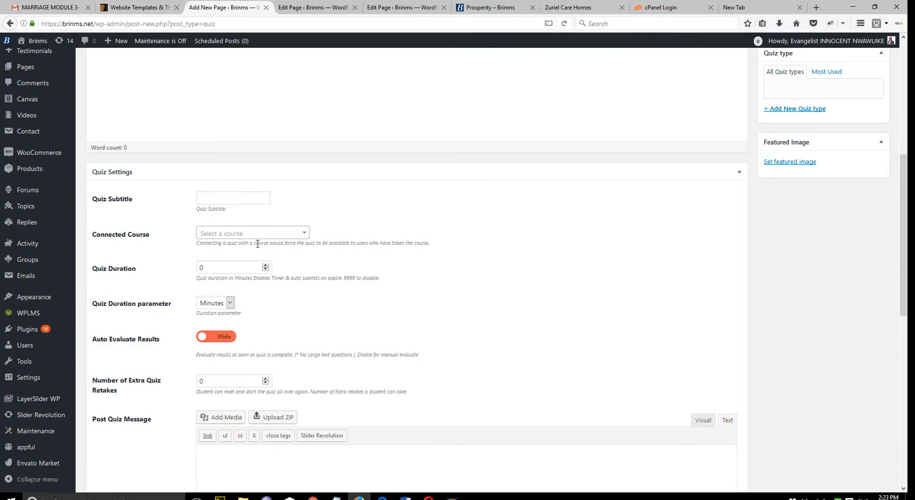
pyautogui.scroll(6, 258, 243)
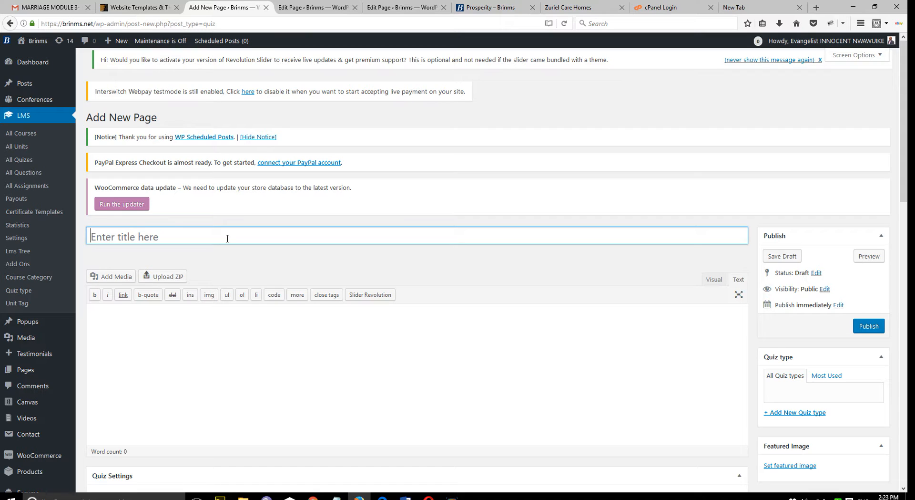
# Title the new quiz "Financial Prosperity (Exams)"
pyautogui.write('Financial Pro')
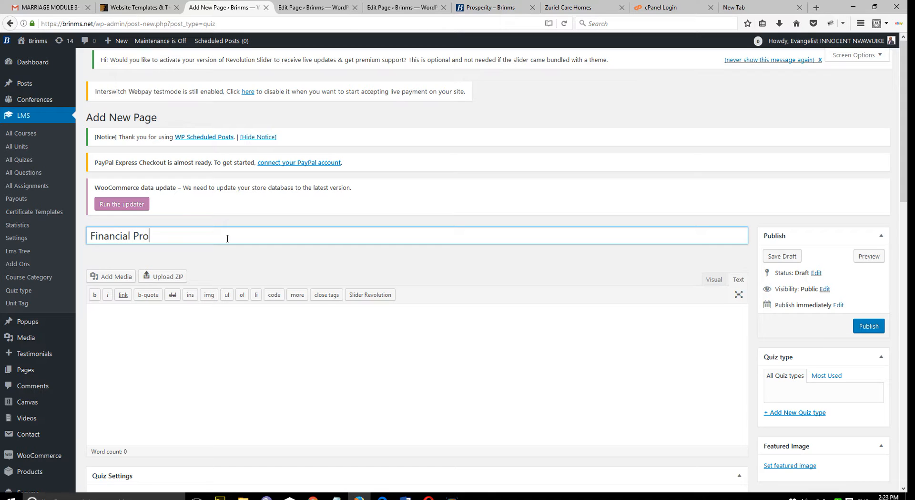
pyautogui.write('sperity')
pyautogui.write(' ()')
pyautogui.write('Exam')
pyautogui.press('BackSpace')
pyautogui.press('BackSpace')
pyautogui.press('BackSpace')
pyautogui.press('BackSpace')
pyautogui.write('Quiz')
pyautogui.press('BackSpace')
pyautogui.press('BackSpace')
pyautogui.press('BackSpace')
pyautogui.press('BackSpace')
pyautogui.press('BackSpace')
pyautogui.write('Exams')
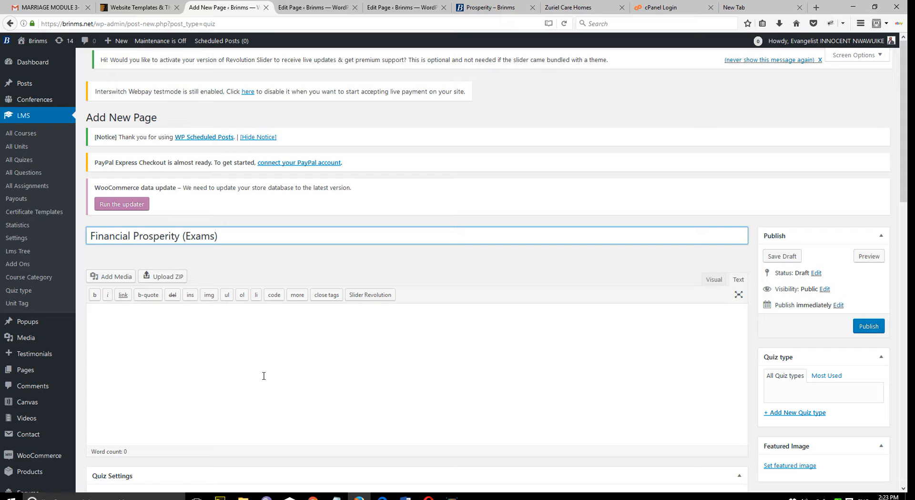
# Enter "End of Unit Exams" as the quiz subtitle in the quiz settings
pyautogui.scroll(-4, 264, 376)
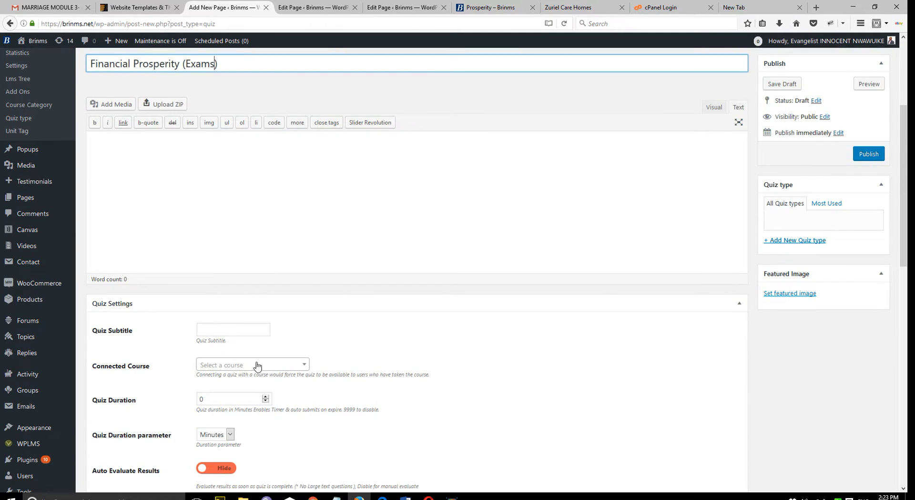
pyautogui.scroll(-2, 205, 200)
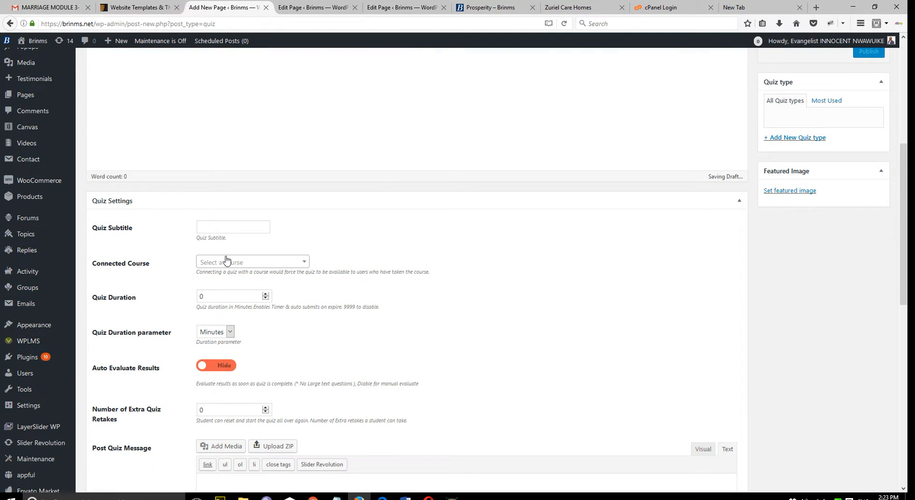
pyautogui.click(242, 228)
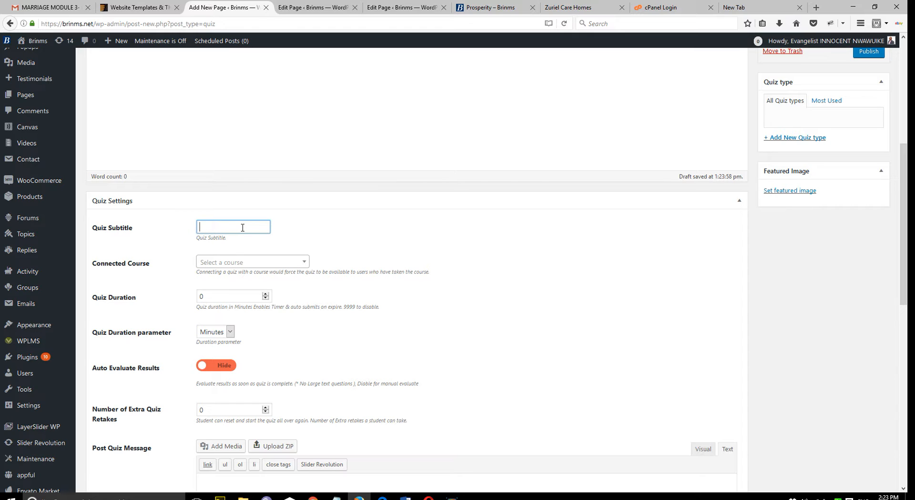
pyautogui.write('TE')
pyautogui.press('BackSpace')
pyautogui.press('BackSpace')
pyautogui.moveTo(141, 229); pyautogui.dragTo(117, 229)
pyautogui.click(209, 225)
pyautogui.write('En')
pyautogui.write('d-oo')
pyautogui.press('BackSpace')
pyautogui.write('f U')
pyautogui.write('nit E')
pyautogui.write('xmas')
pyautogui.press('BackSpace')
pyautogui.press('BackSpace')
pyautogui.press('BackSpace')
pyautogui.write('ams')
# Search for "pros" among the connectable courses and connect the quiz to the Prosperity course
pyautogui.click(249, 265)
pyautogui.write('pr')
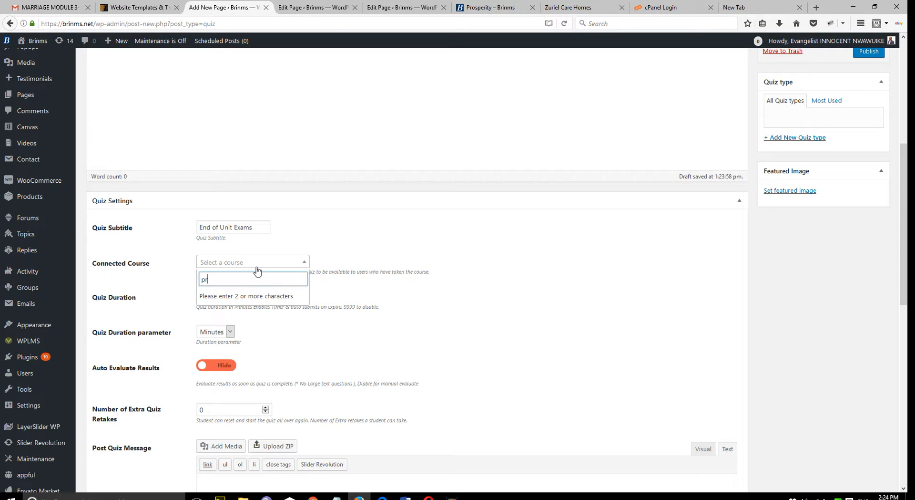
pyautogui.write('os')
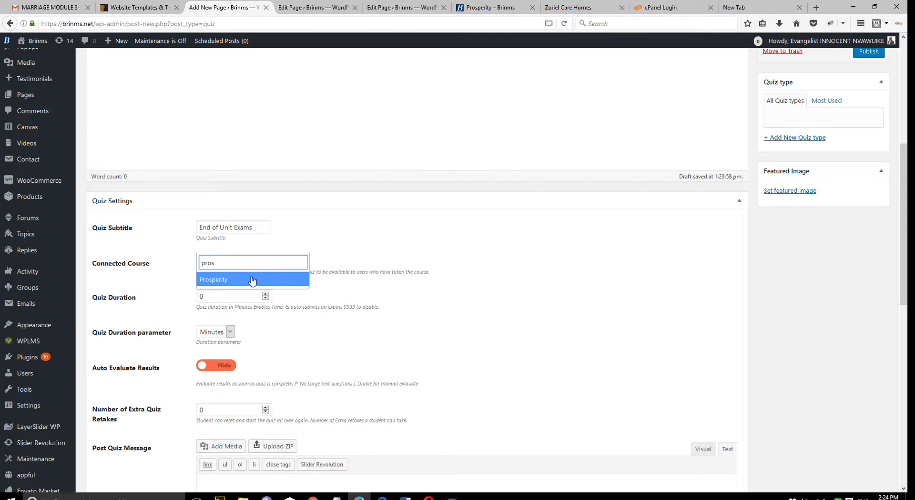
pyautogui.click(251, 280)
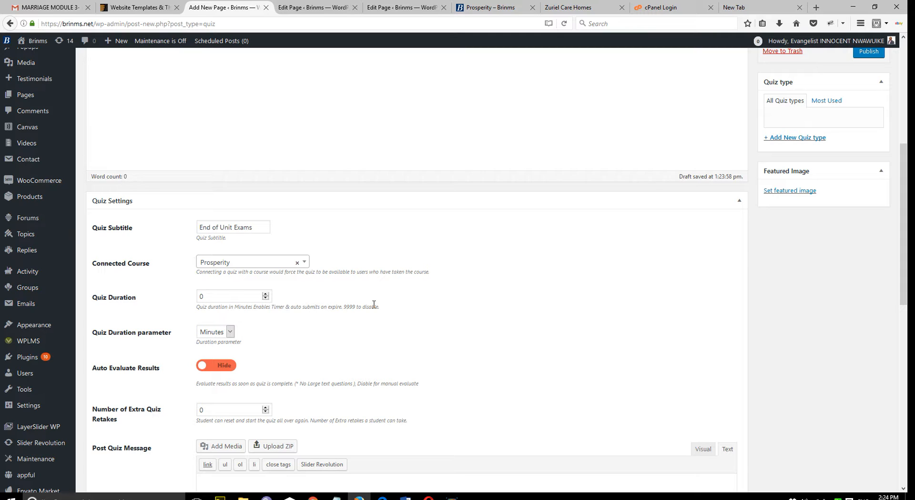
# Set the quiz duration to 30 minutes and enable automatic evaluation of results
pyautogui.doubleClick(213, 296)
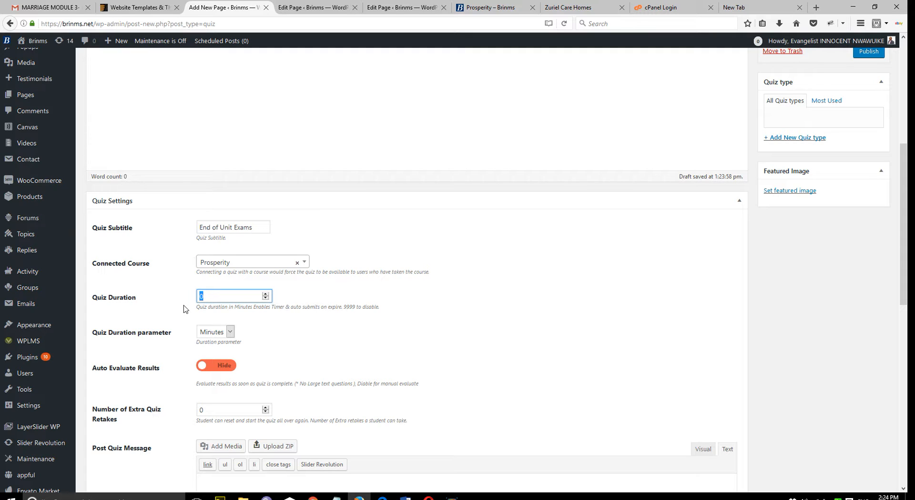
pyautogui.write('30')
pyautogui.click(317, 305)
pyautogui.scroll(-2, 316, 305)
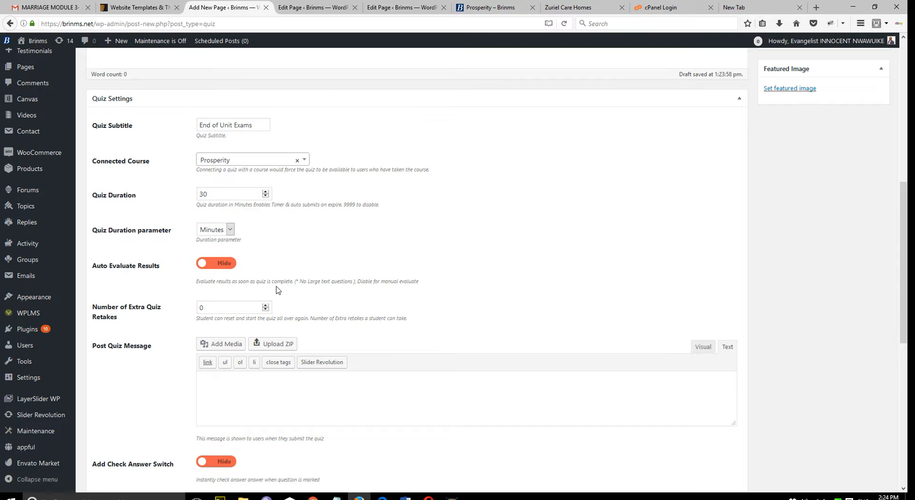
pyautogui.click(219, 265)
pyautogui.scroll(-1, 402, 291)
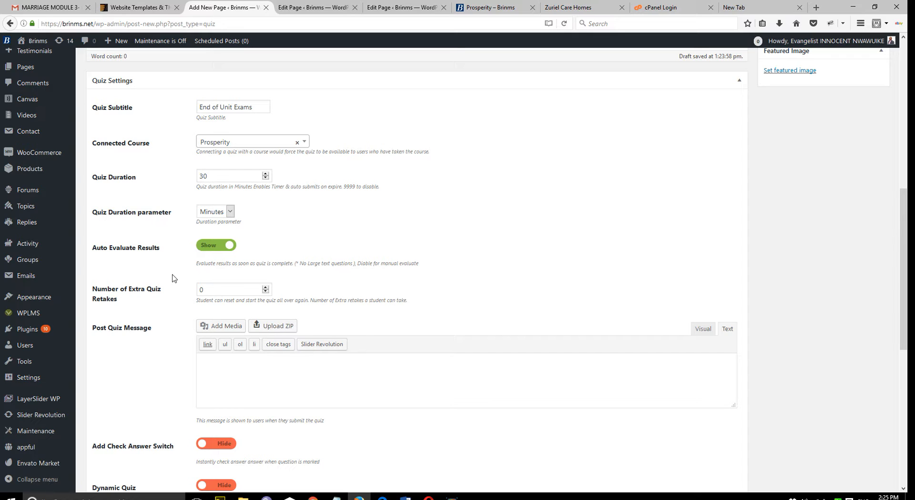
# Set the number of extra quiz retakes to 5
pyautogui.click(266, 287)
pyautogui.moveTo(208, 289); pyautogui.dragTo(147, 314)
pyautogui.write('5')
pyautogui.click(308, 290)
# Write the post-quiz message "Well done, your answers have been successfully submitted."
pyautogui.scroll(-1, 376, 288)
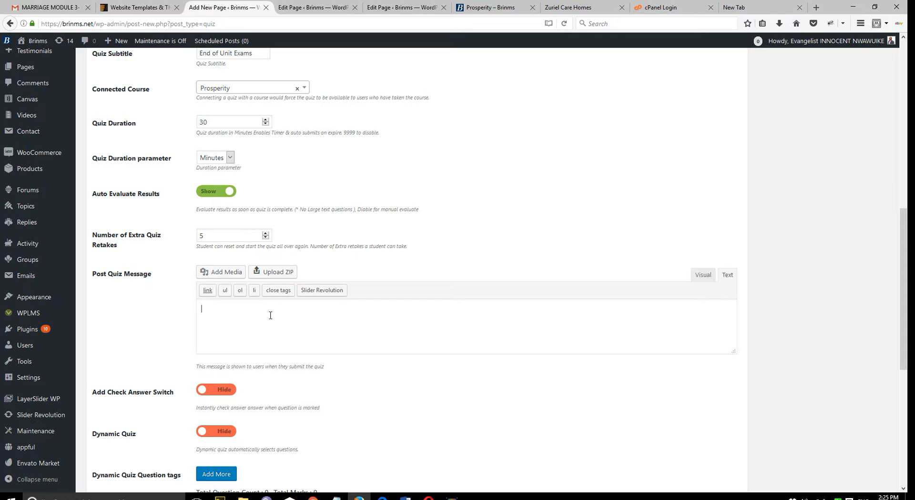
pyautogui.write('Well done, your answers have been successfuly')
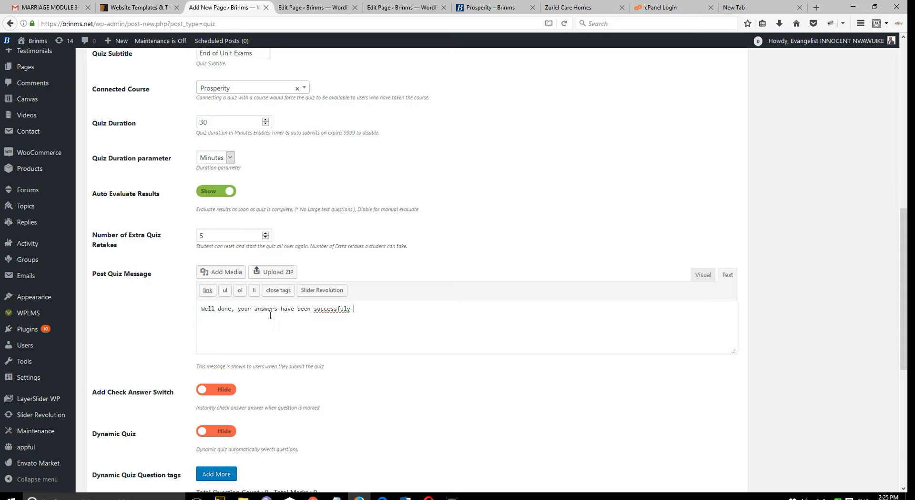
pyautogui.press('BackSpace')
pyautogui.press('BackSpace')
pyautogui.write('ly submitted.')
# Enable the Add Check Answer Switch setting for the quiz
pyautogui.scroll(-3, 496, 431)
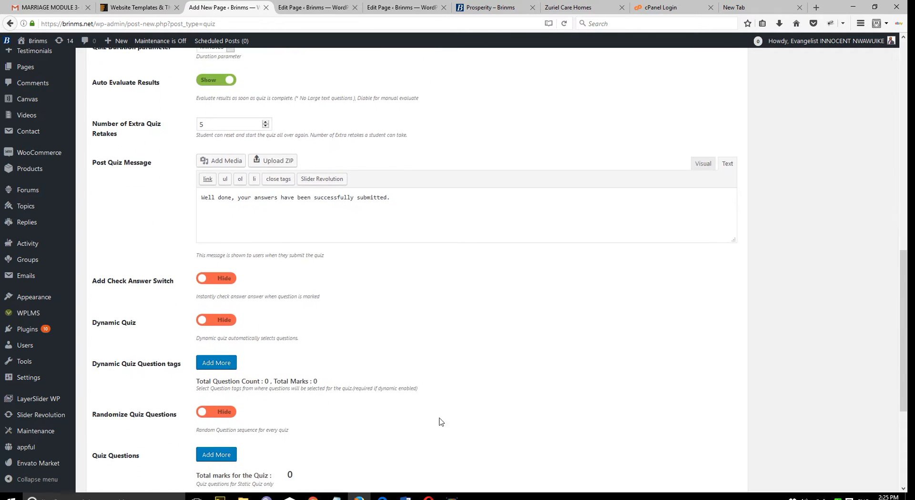
pyautogui.scroll(-1, 208, 292)
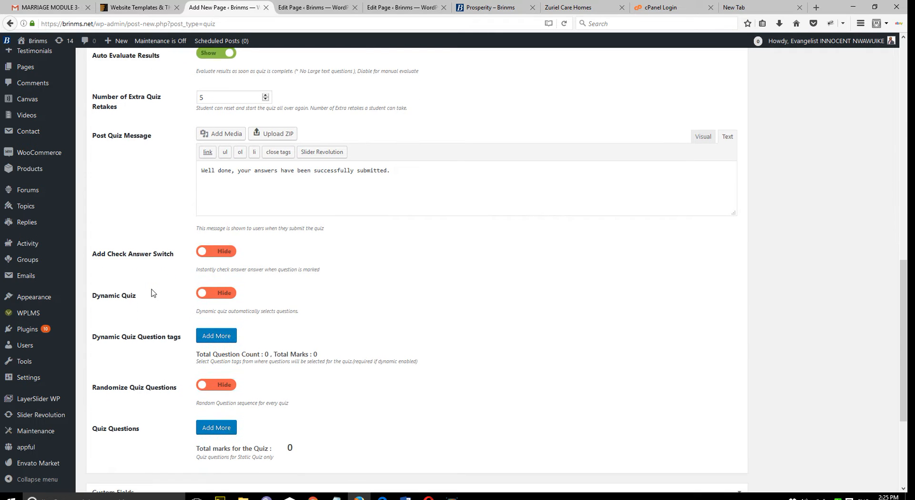
pyautogui.click(211, 246)
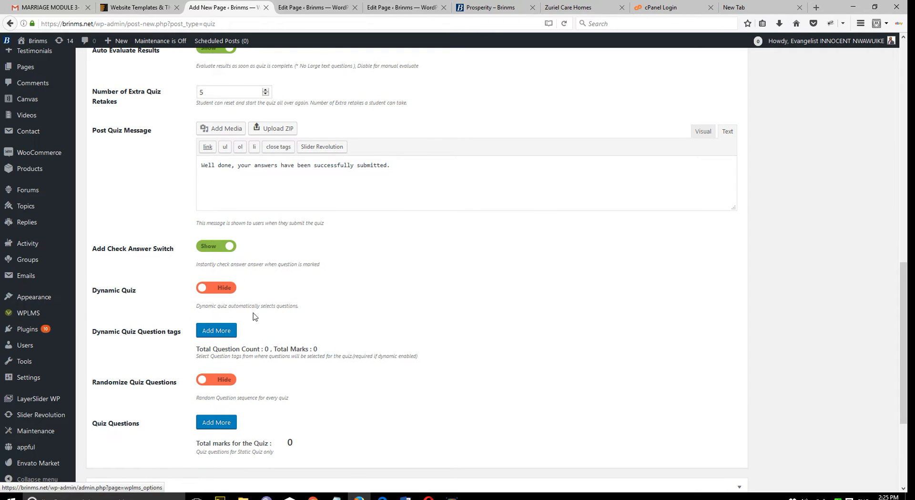
# Check the remaining quiz settings, then publish the Financial Prosperity (Exams) quiz
pyautogui.scroll(-3, 333, 301)
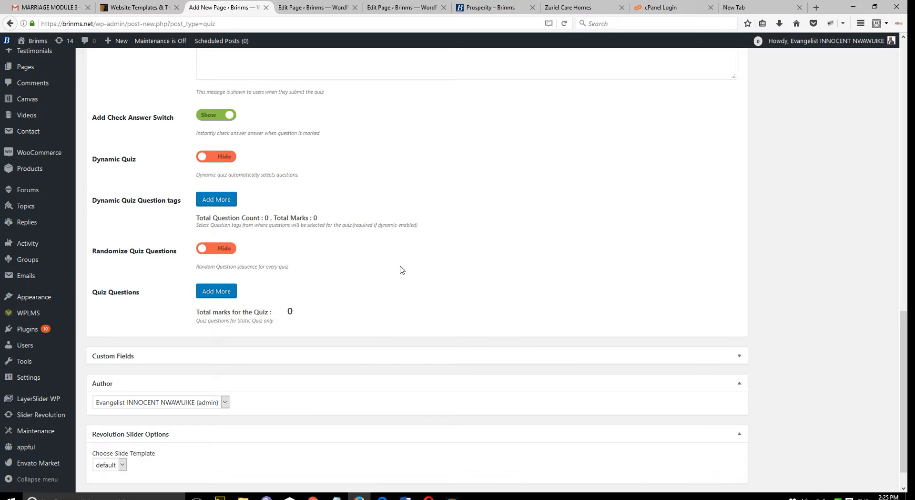
pyautogui.scroll(15, 450, 400)
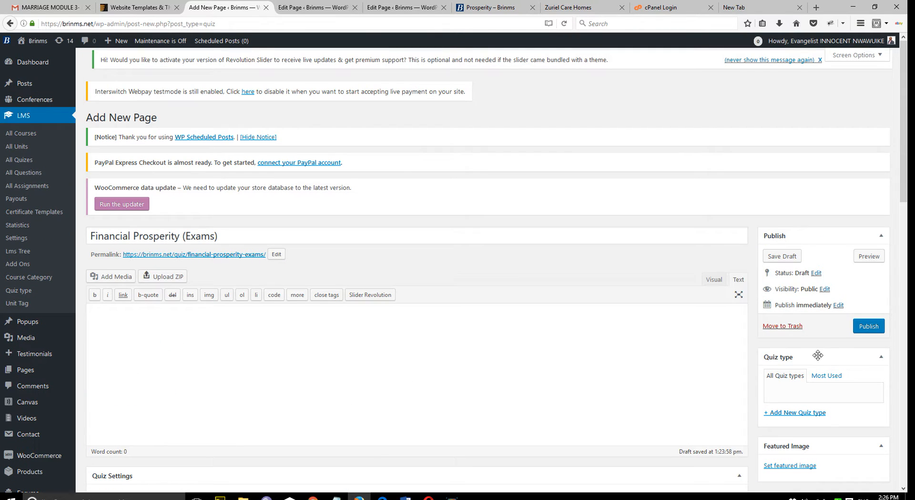
pyautogui.click(871, 328)
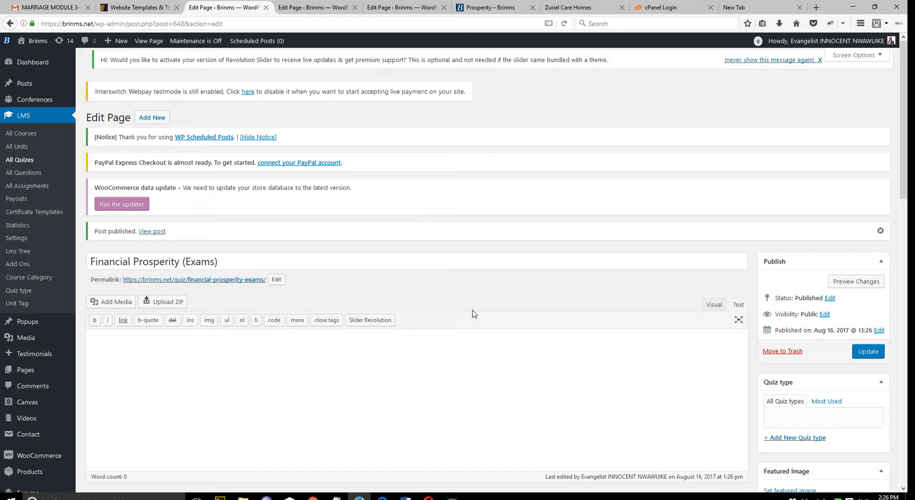
# Start a new LMS question in a separate browser tab and title it "Financial Prosperity QST 1"
pyautogui.rightClick(36, 176)
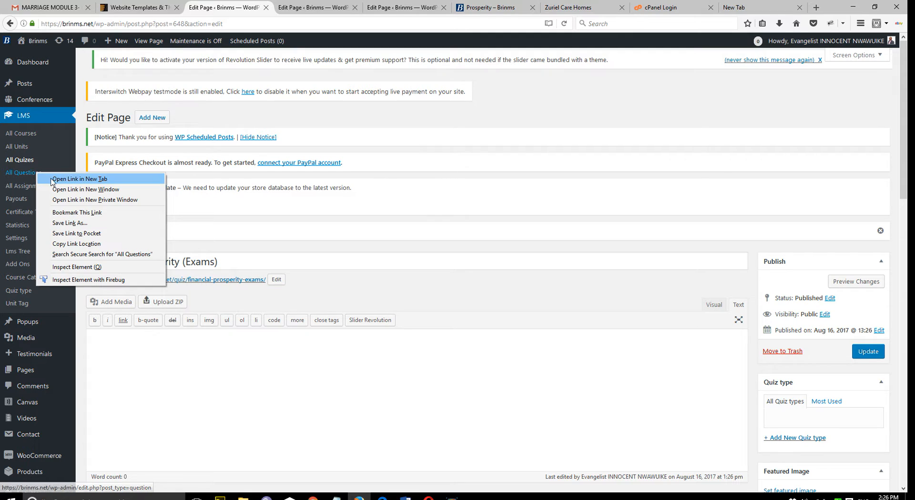
pyautogui.click(80, 179)
pyautogui.moveTo(265, 17); pyautogui.dragTo(196, 16)
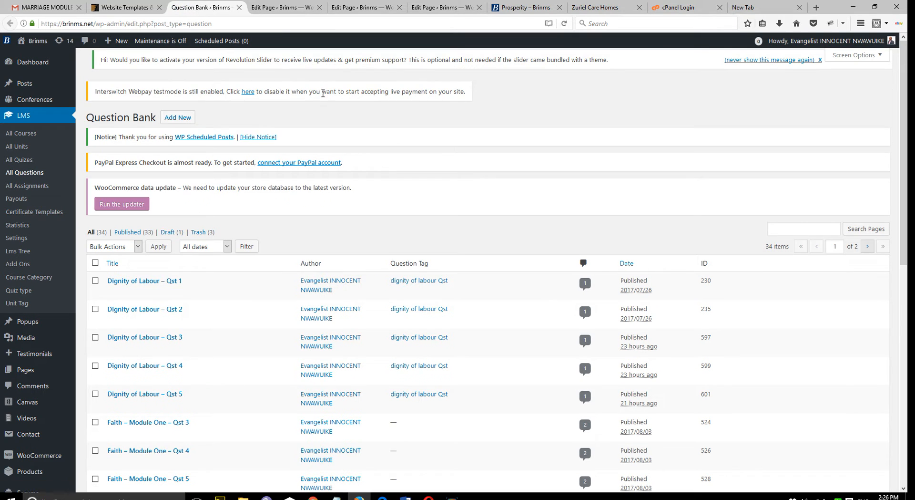
pyautogui.click(183, 120)
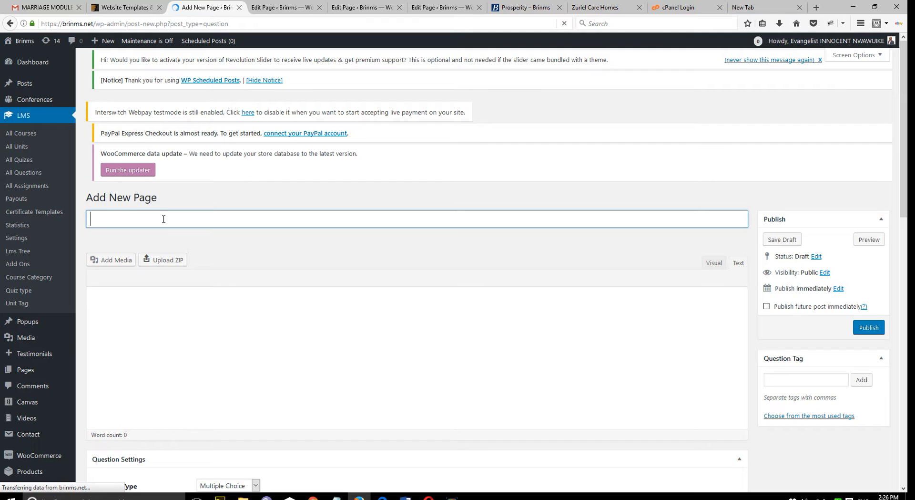
pyautogui.click(169, 235)
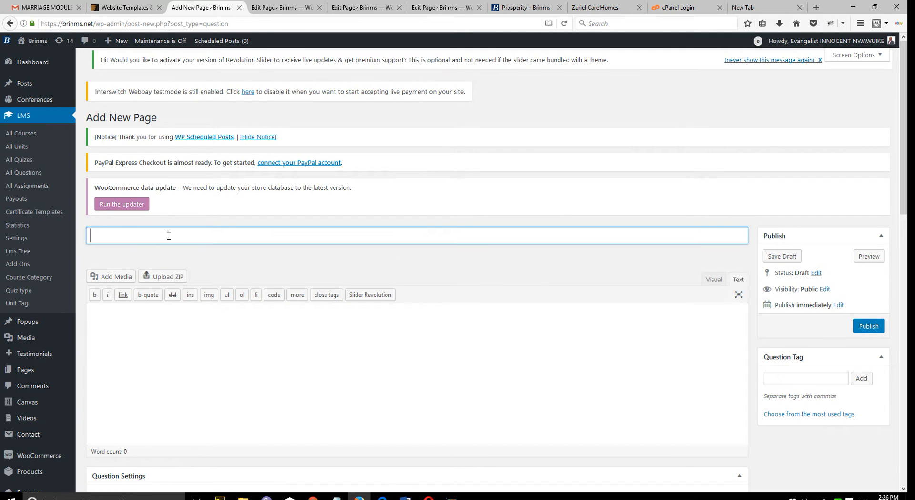
pyautogui.write('Financial Prosperity ')
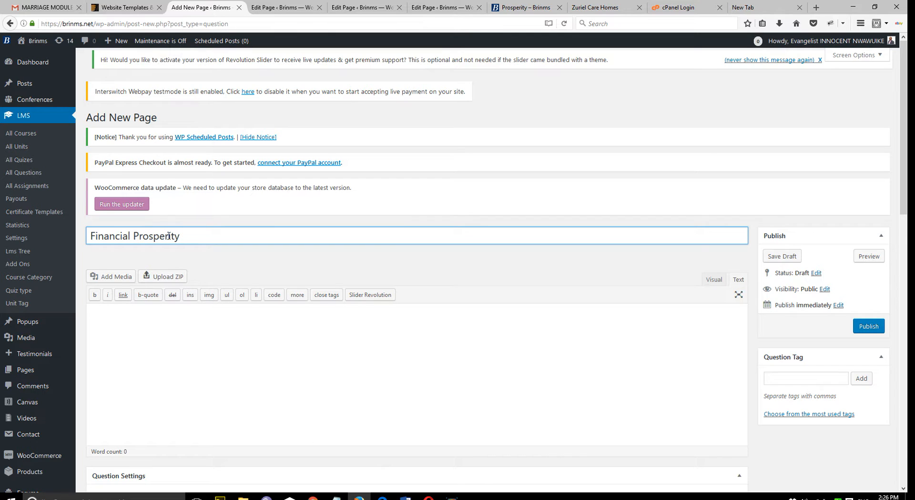
pyautogui.write('QST 1')
# Write the question text as a fill-in blank followed by "IS PROSPERITY."
pyautogui.click(184, 310)
pyautogui.scroll(-3, 276, 380)
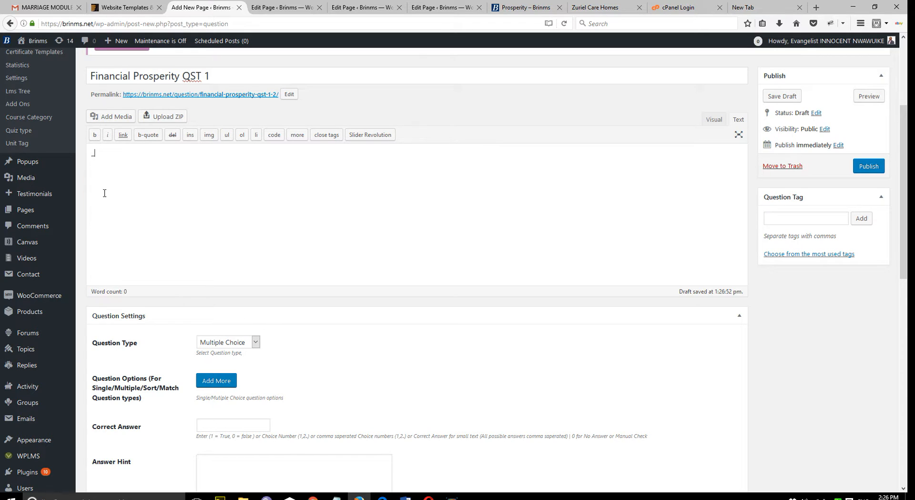
pyautogui.write('____________ IS PROSPERITY.')
# Add the first two answer options to the multiple-choice question: "Money" and "Money and good health"
pyautogui.scroll(-3, 386, 365)
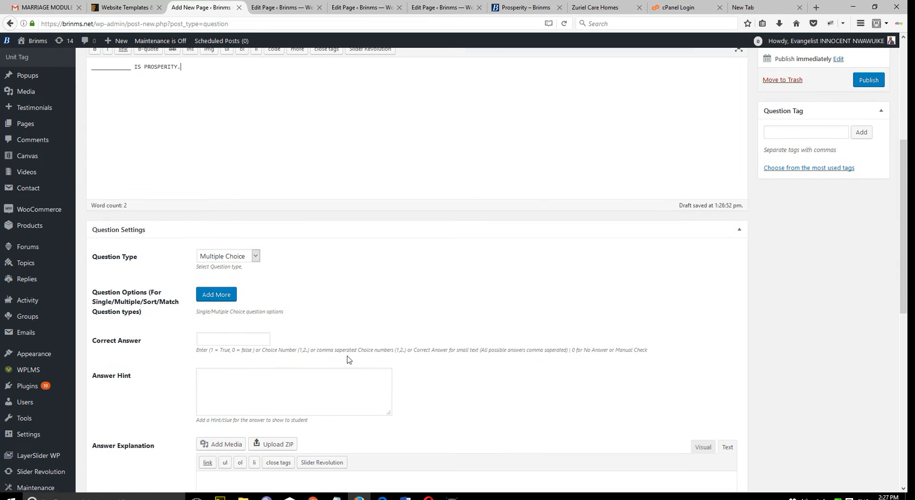
pyautogui.click(222, 300)
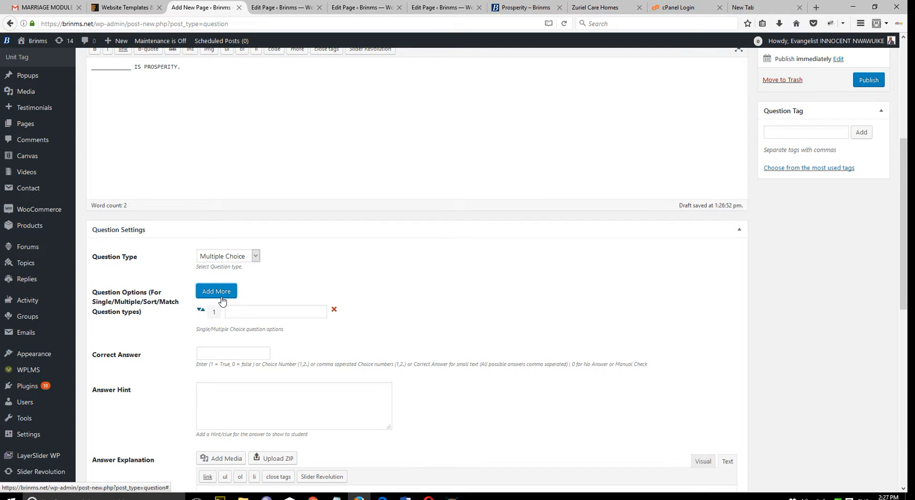
pyautogui.click(252, 311)
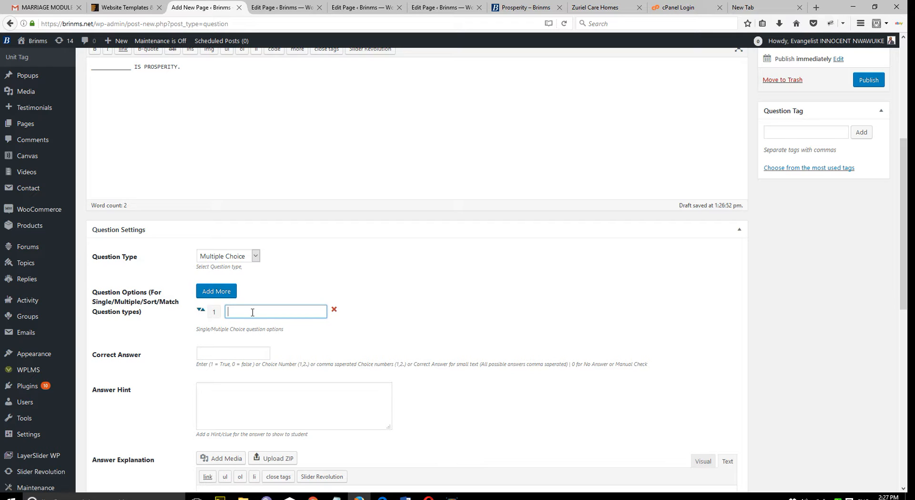
pyautogui.write('Money')
pyautogui.click(223, 292)
pyautogui.click(247, 332)
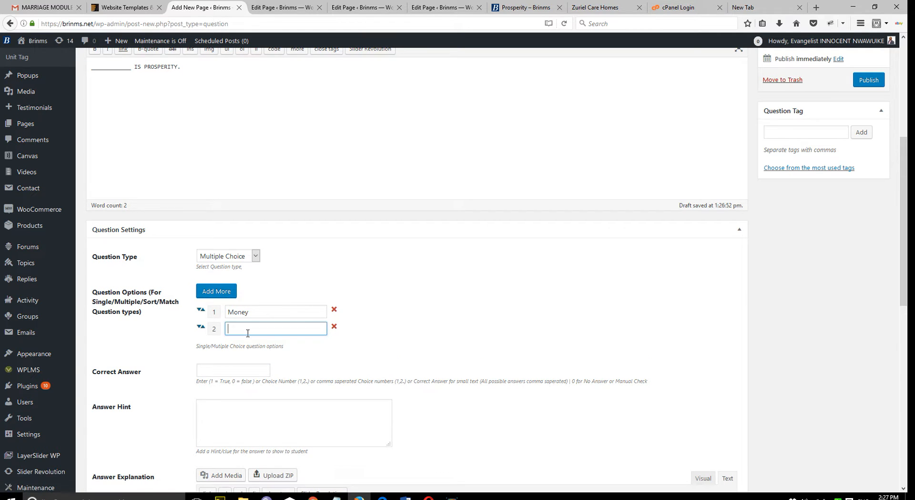
pyautogui.write('Money and good health')
# Add a third answer option using the suggested entry "(a) Hope & Joy"
pyautogui.click(219, 291)
pyautogui.click(255, 347)
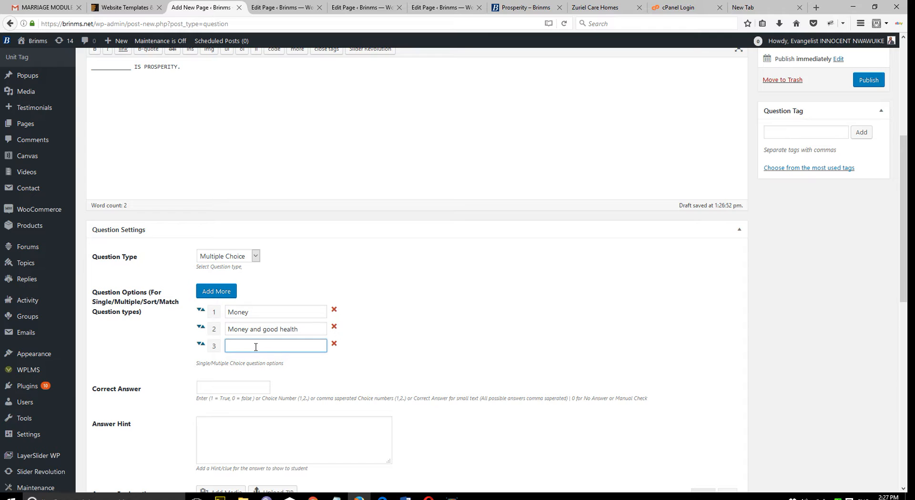
pyautogui.write('Joy')
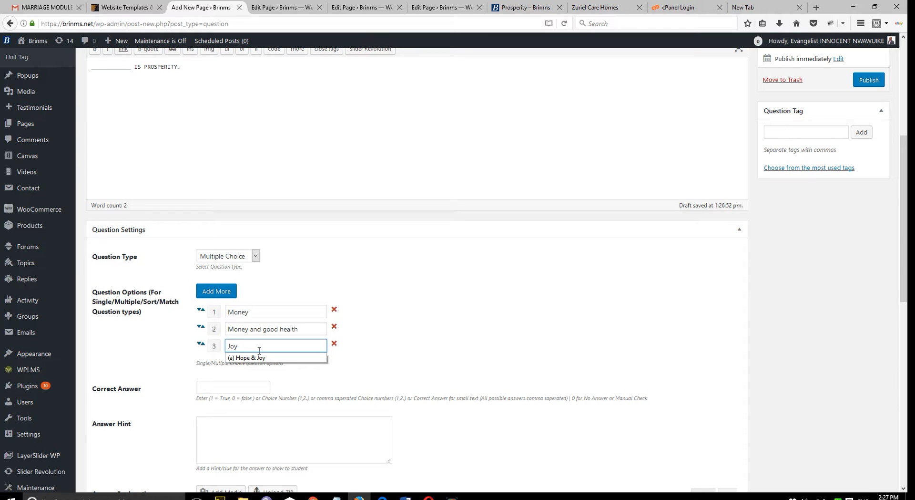
pyautogui.click(263, 358)
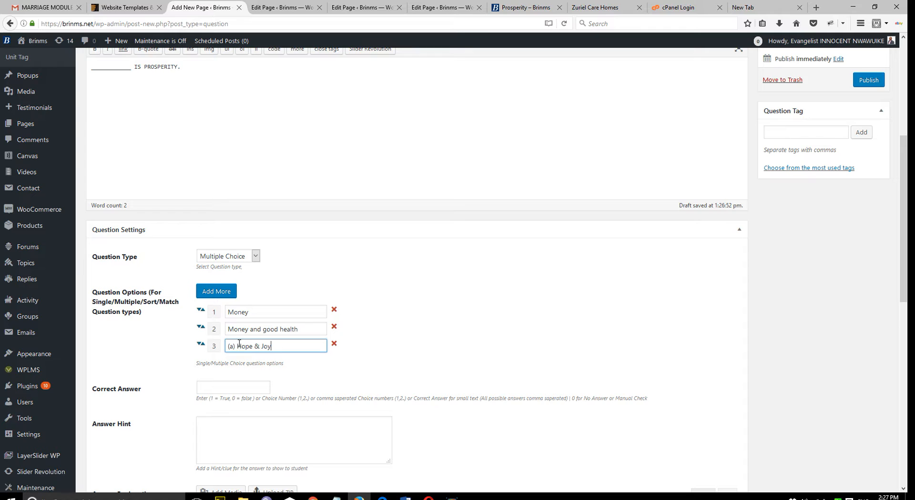
# Label the three answer options in order with the prefixes (a), (b) and (c)
pyautogui.click(228, 312)
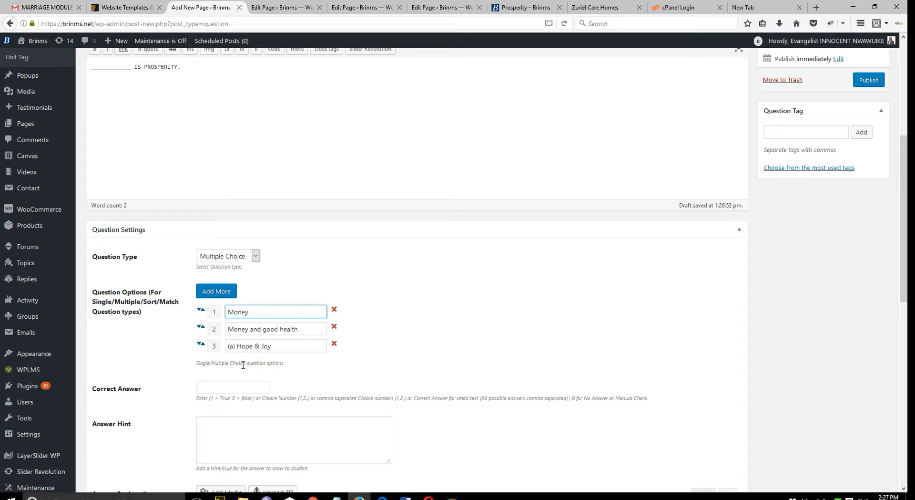
pyautogui.write('a')
pyautogui.press('BackSpace')
pyautogui.write('(a_)')
pyautogui.press('BackSpace')
pyautogui.press('BackSpace')
pyautogui.write(')')
pyautogui.click(227, 331)
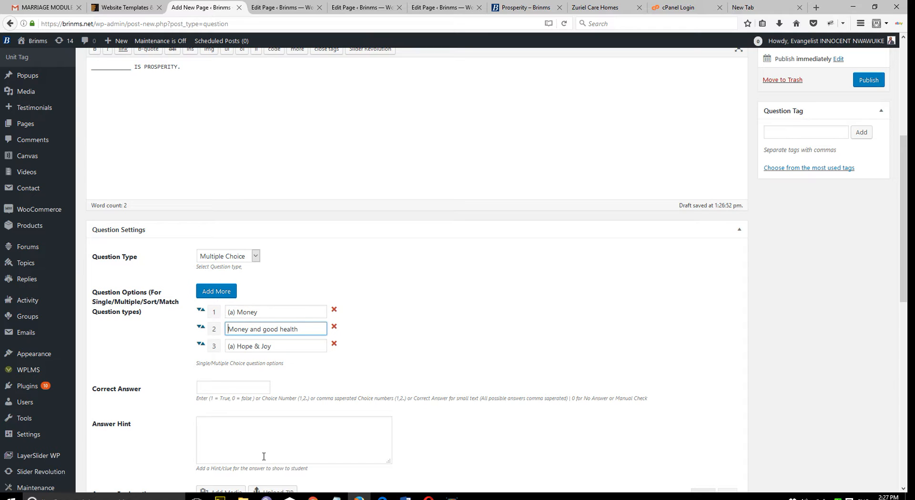
pyautogui.write('b')
pyautogui.press('Left')
pyautogui.write('(')
pyautogui.press('Right')
pyautogui.write(')')
pyautogui.click(232, 345)
pyautogui.press('BackSpace')
pyautogui.write('c')
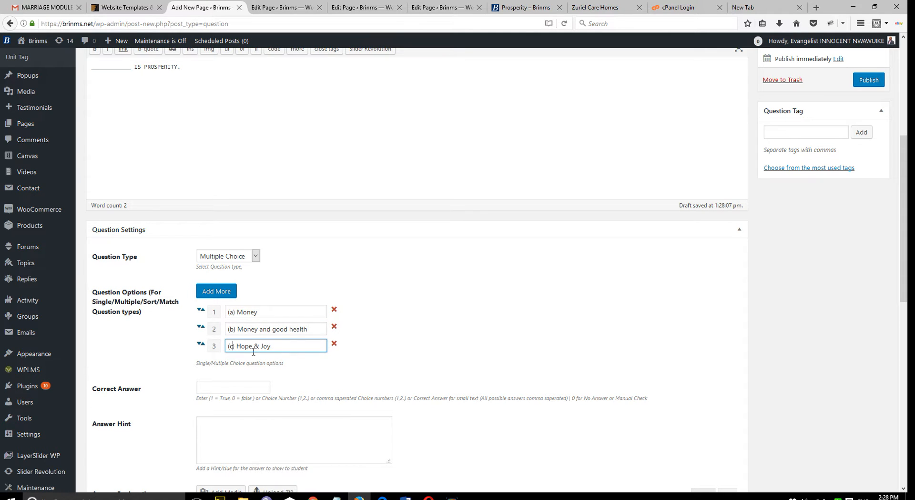
# Add a fourth answer option reading "(d) sadness"
pyautogui.click(213, 292)
pyautogui.click(252, 363)
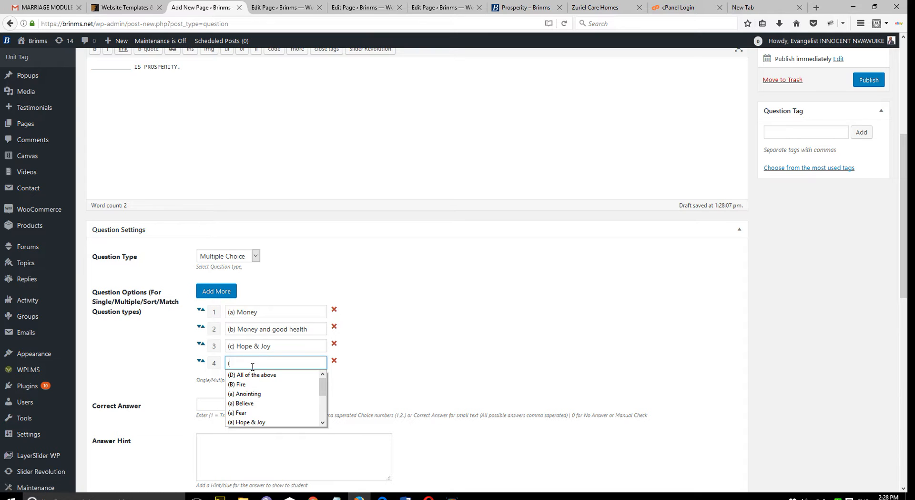
pyautogui.write('(d) ')
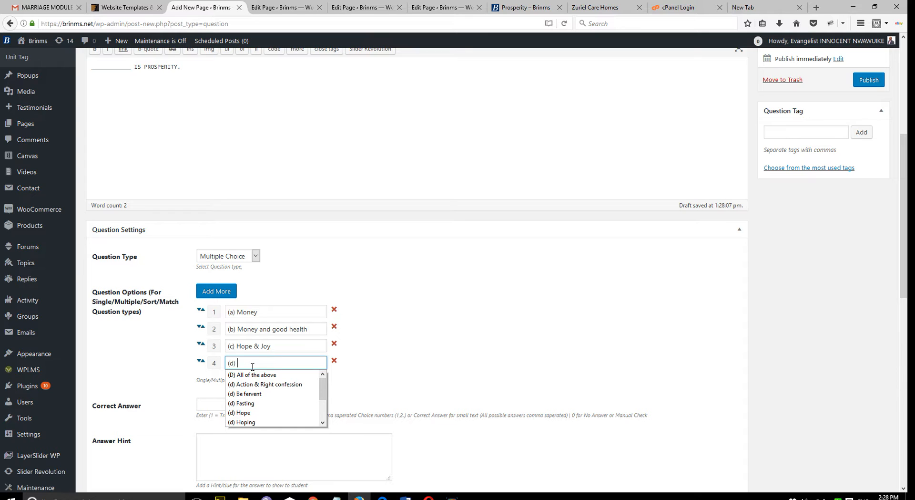
pyautogui.write('sad')
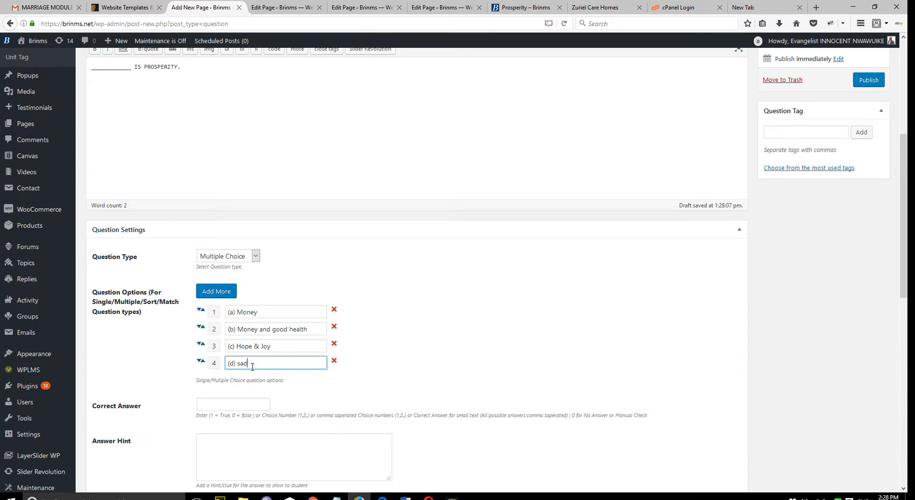
pyautogui.write('ness')
pyautogui.click(382, 391)
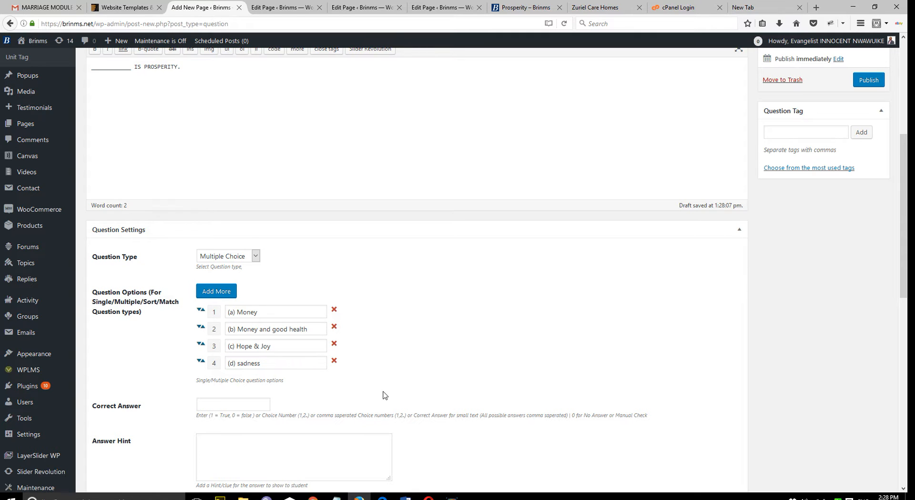
# Set the question's correct answer to option 2
pyautogui.scroll(-3, 374, 387)
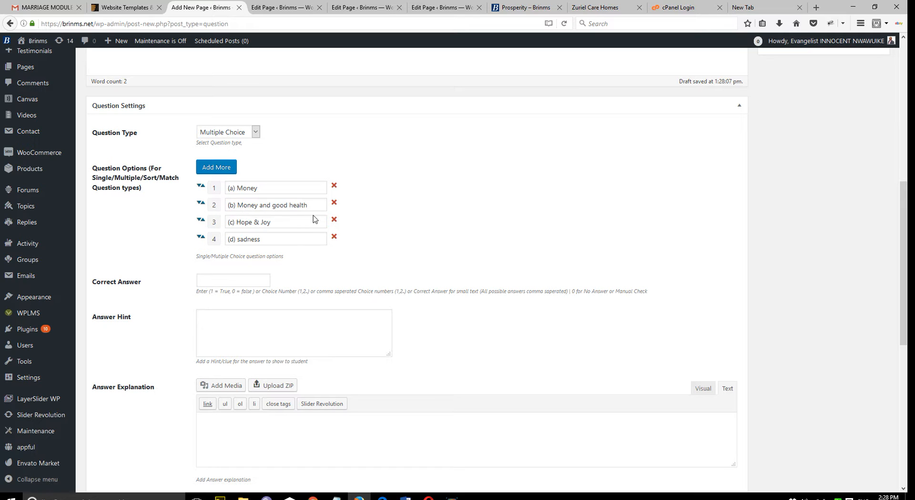
pyautogui.click(227, 277)
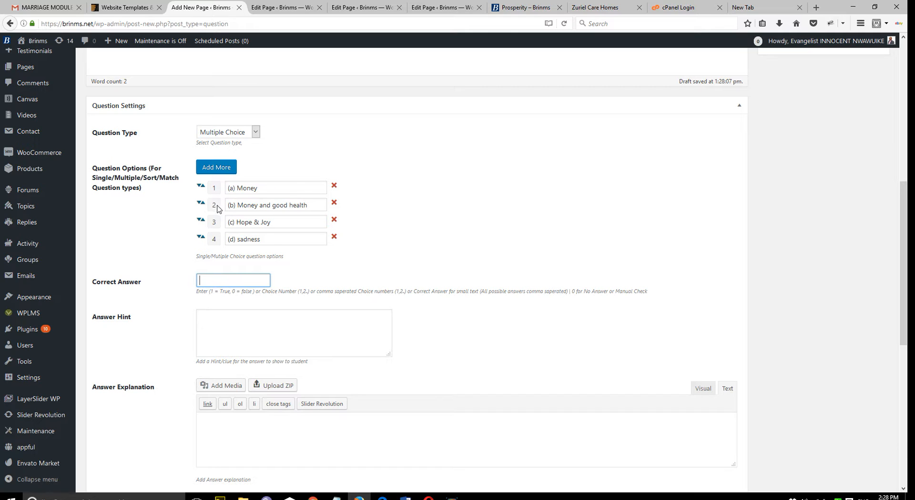
pyautogui.write('2')
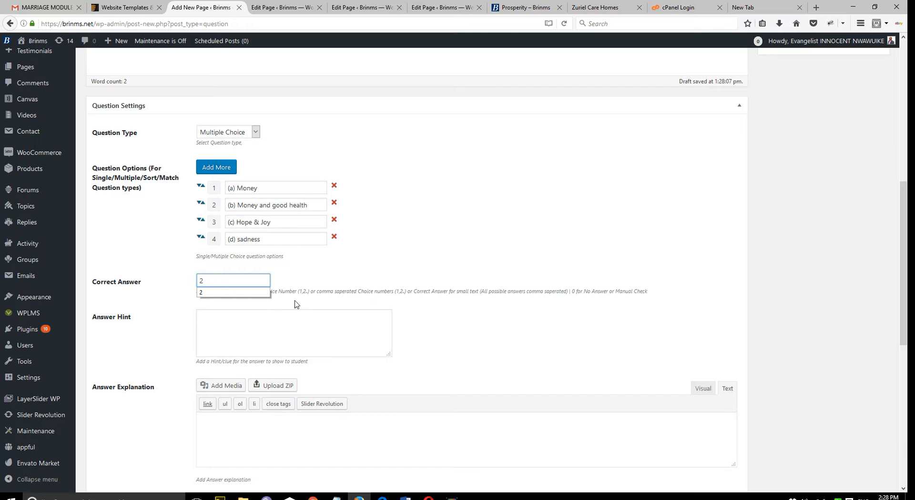
pyautogui.click(263, 292)
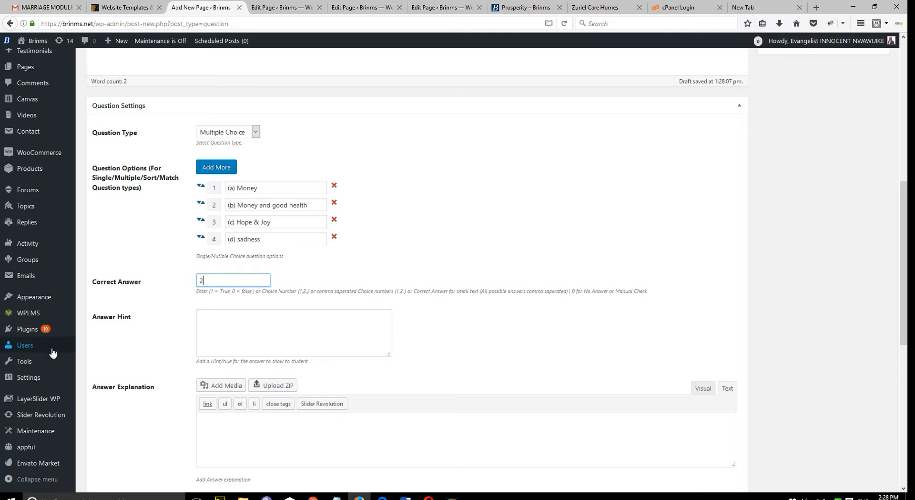
# Leave the answer hint and explanation empty and publish the Financial Prosperity QST 1 question
pyautogui.click(209, 327)
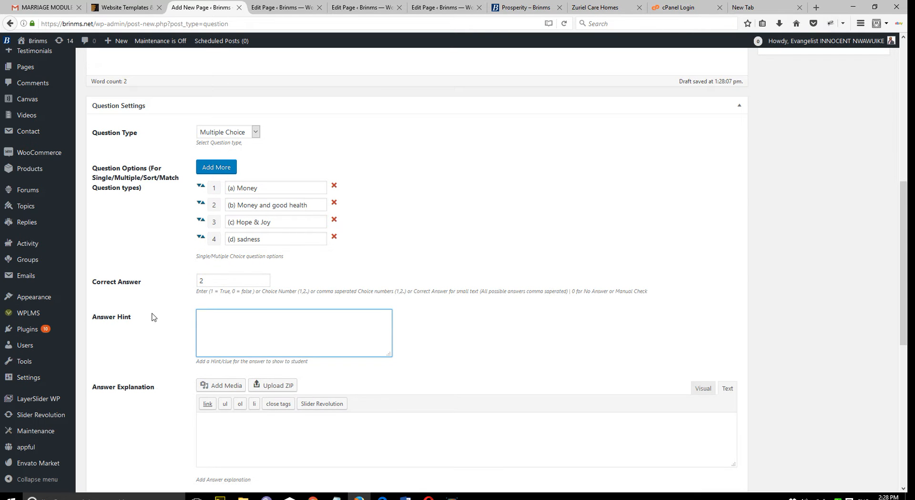
pyautogui.scroll(-3, 152, 316)
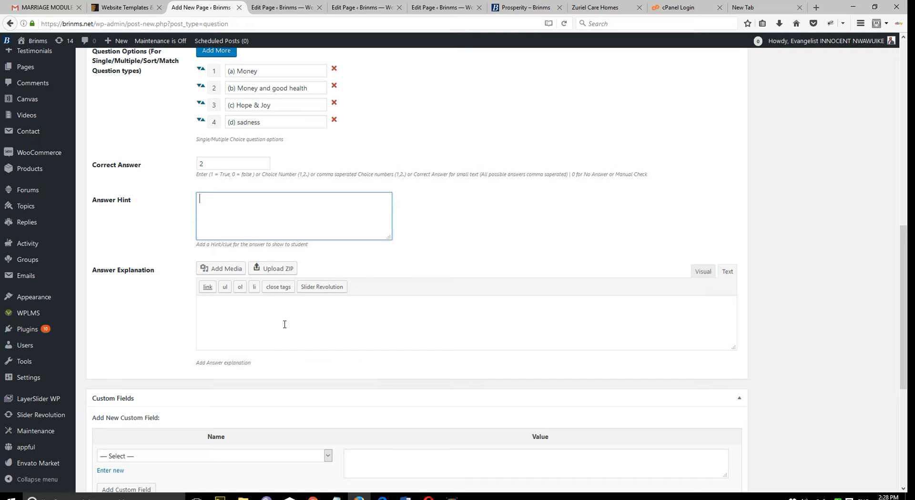
pyautogui.scroll(20, 285, 324)
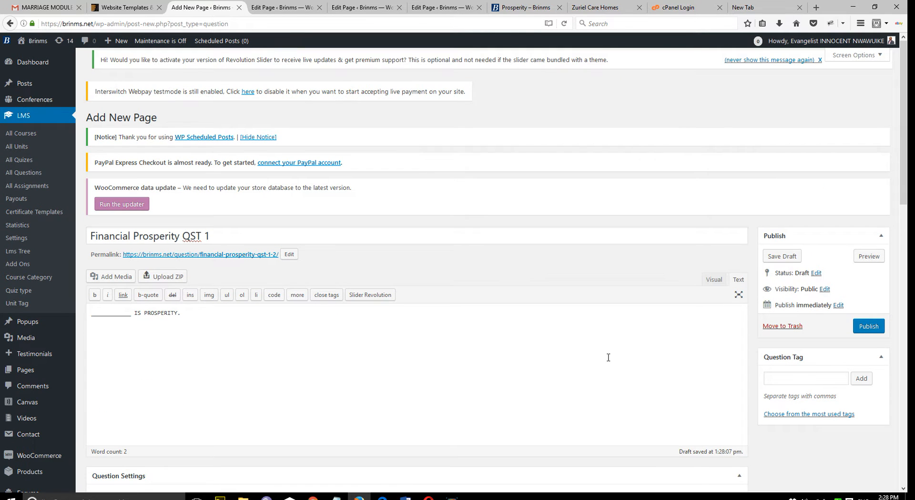
pyautogui.click(876, 325)
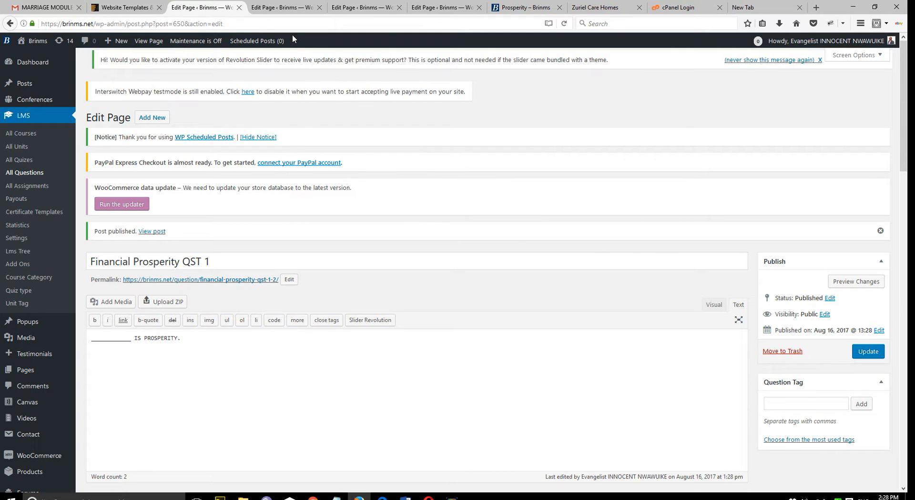
# Return to the Financial Prosperity (Exams) quiz and add the first listed "Financial Prosperity QST 1" as a quiz question
pyautogui.click(287, 11)
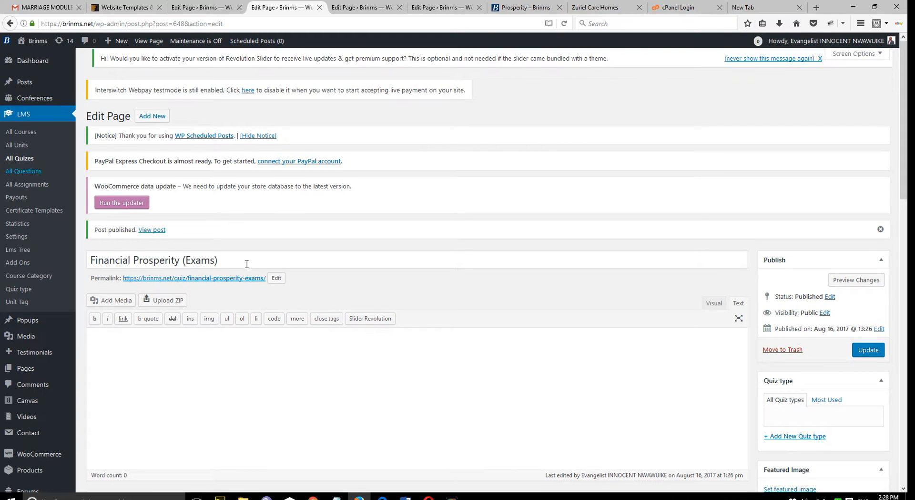
pyautogui.scroll(-7, 247, 263)
pyautogui.scroll(-4, 462, 332)
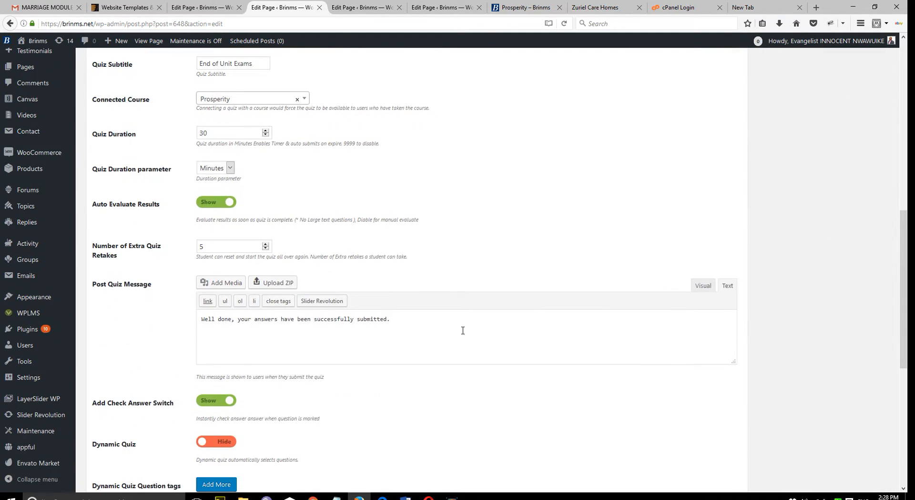
pyautogui.scroll(2, 462, 330)
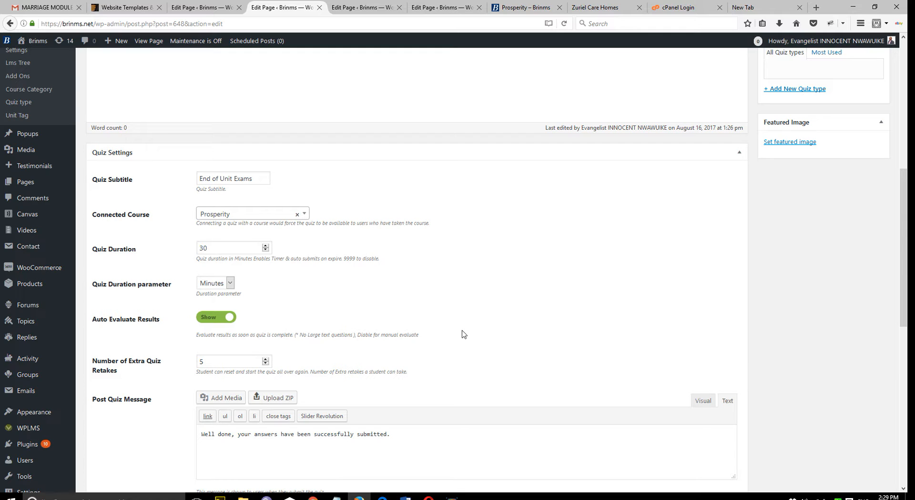
pyautogui.scroll(-8, 462, 334)
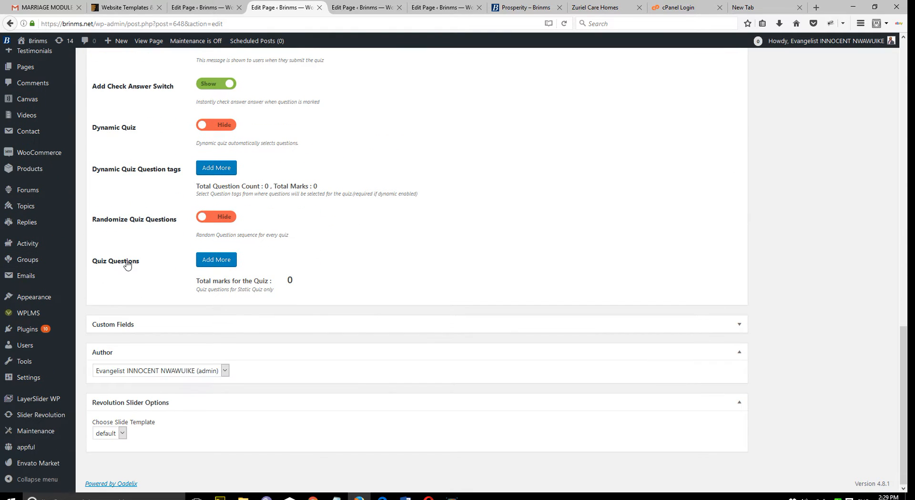
pyautogui.click(220, 264)
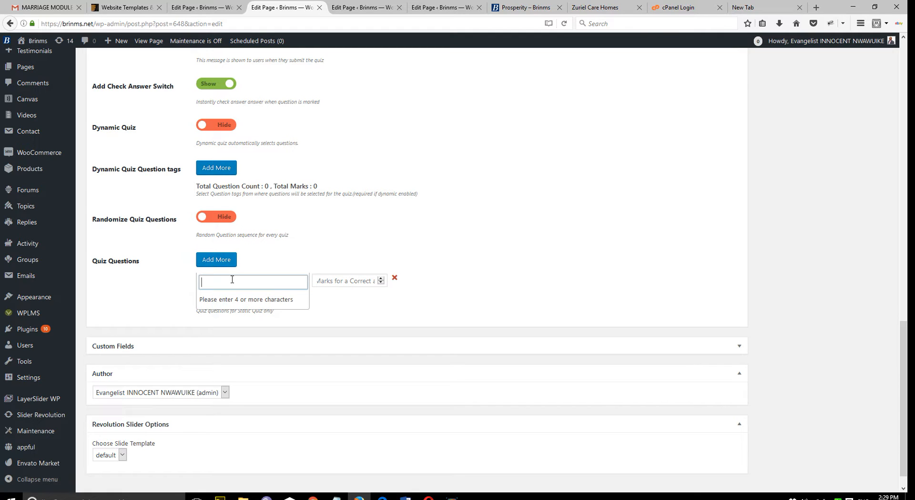
pyautogui.write('inanc')
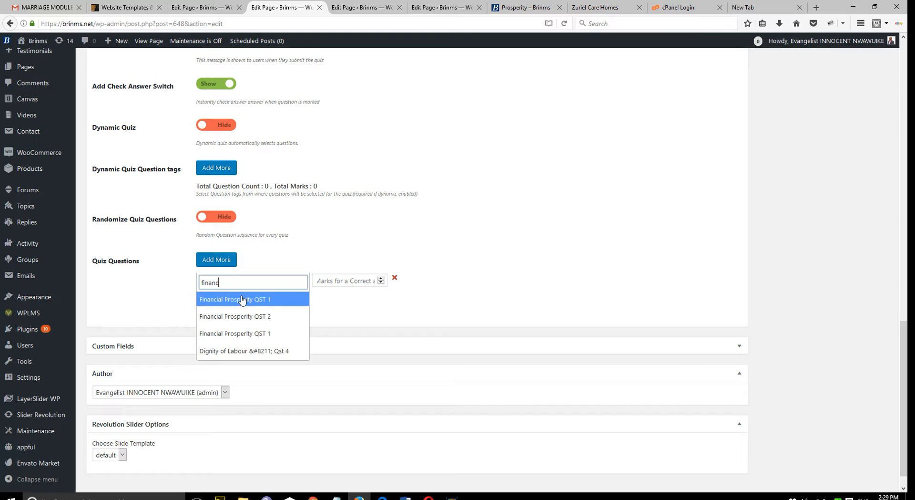
pyautogui.click(260, 301)
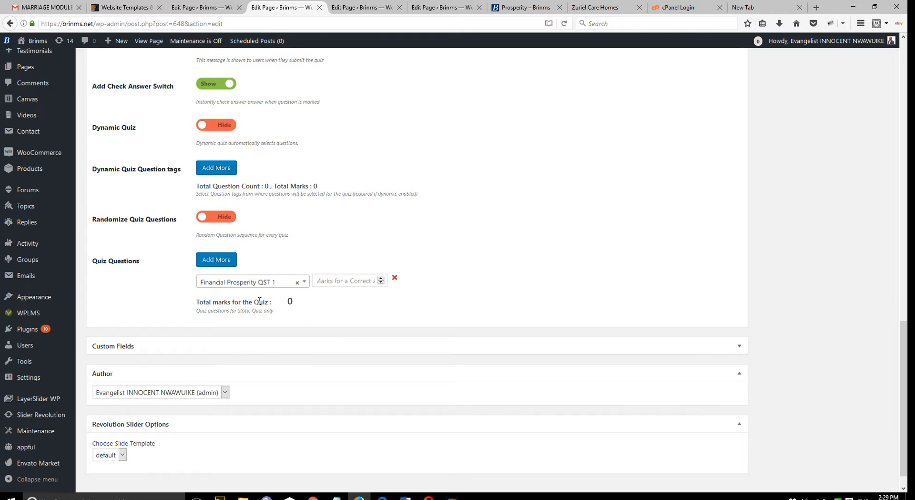
# Set the marks for Financial Prosperity QST 1 to 20 and update the Financial Prosperity (Exams) quiz
pyautogui.click(343, 283)
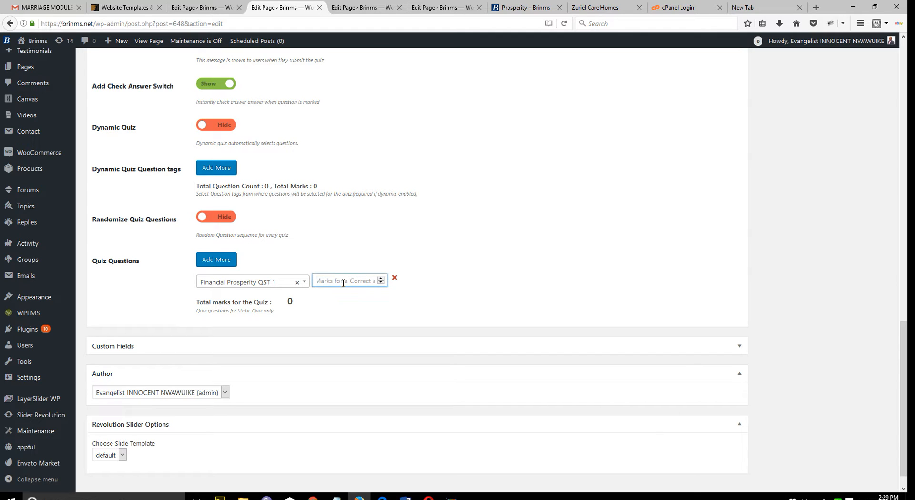
pyautogui.write('20')
pyautogui.click(347, 296)
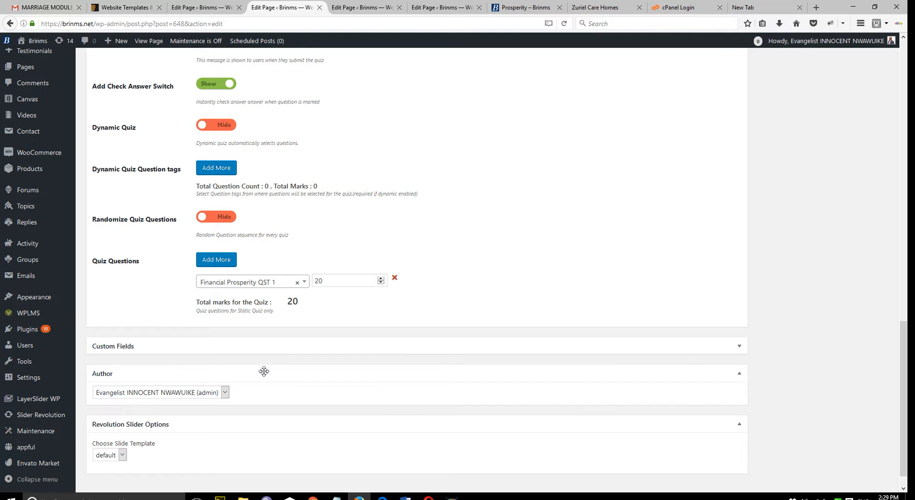
pyautogui.press('Home')
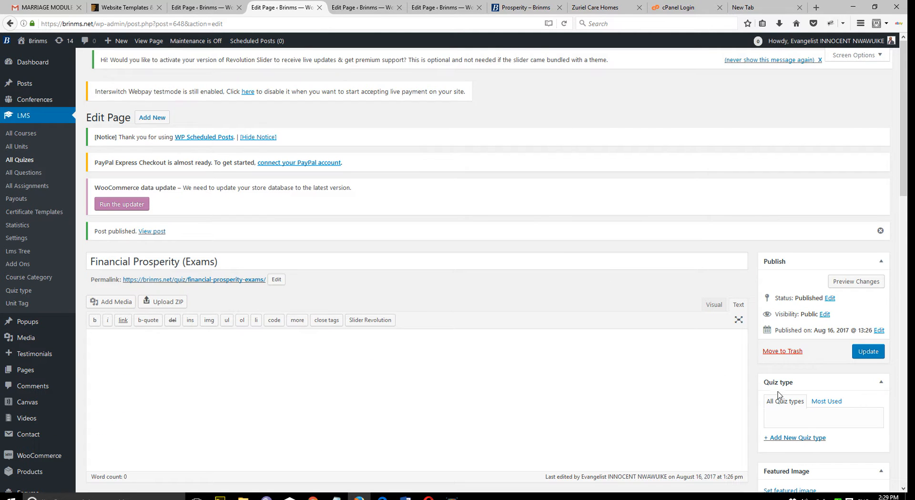
pyautogui.click(858, 354)
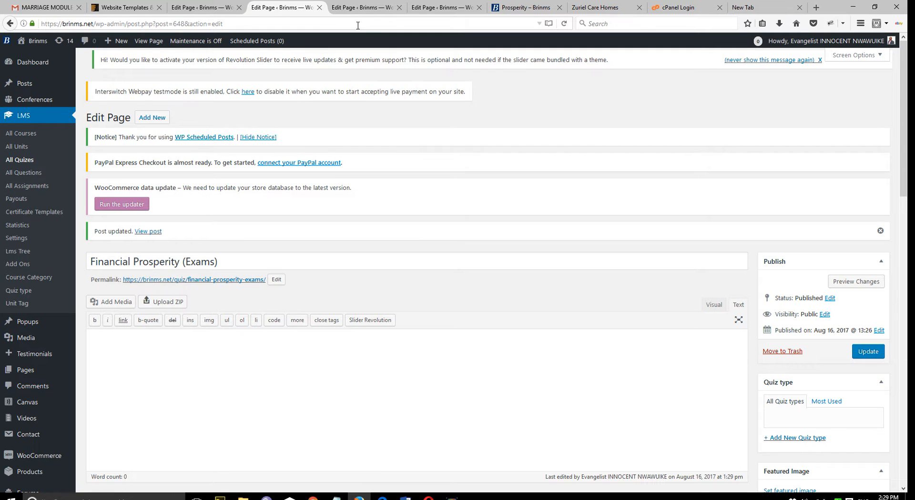
# Add the Financial Prosperity (Exams) quiz to the Prosperity course curriculum under Module One and update the course
pyautogui.click(361, 8)
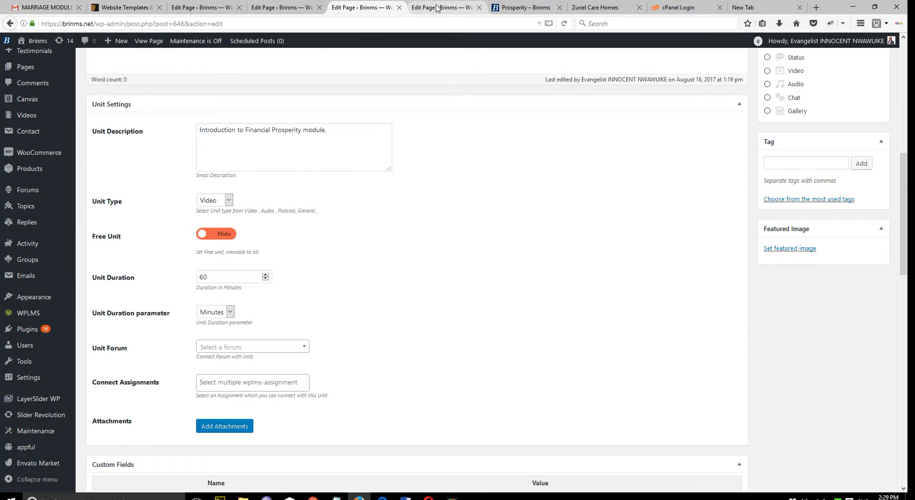
pyautogui.click(438, 8)
pyautogui.scroll(-3, 513, 298)
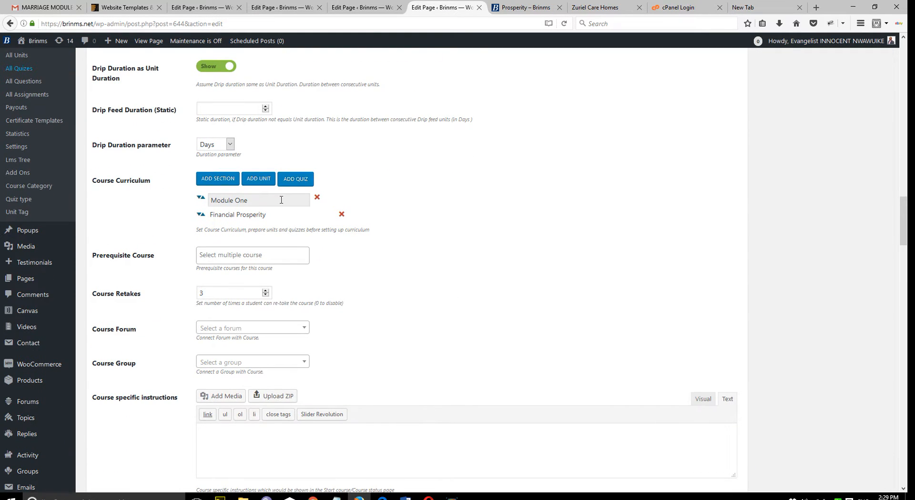
pyautogui.scroll(1, 116, 196)
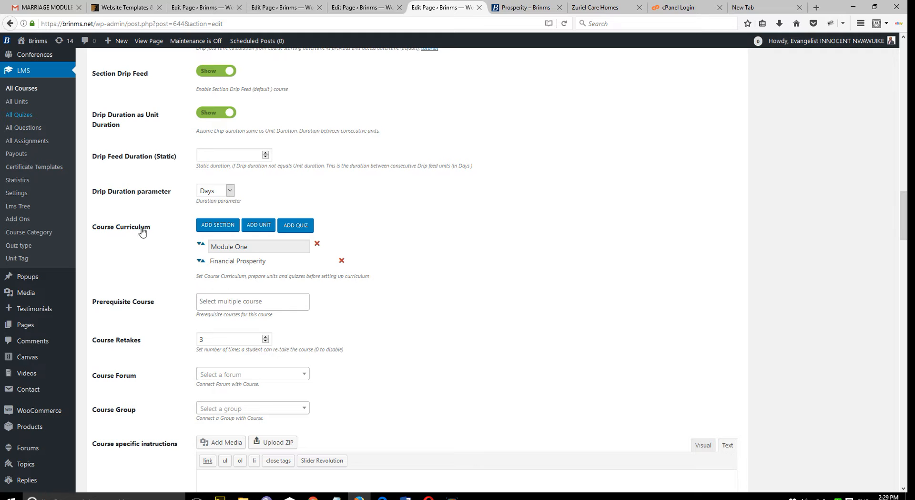
pyautogui.click(294, 227)
pyautogui.click(275, 277)
pyautogui.write('fina')
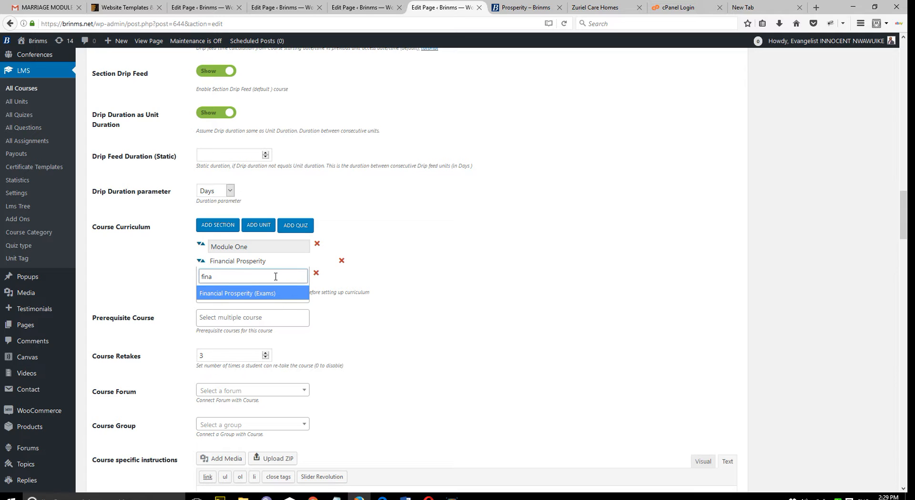
pyautogui.click(271, 294)
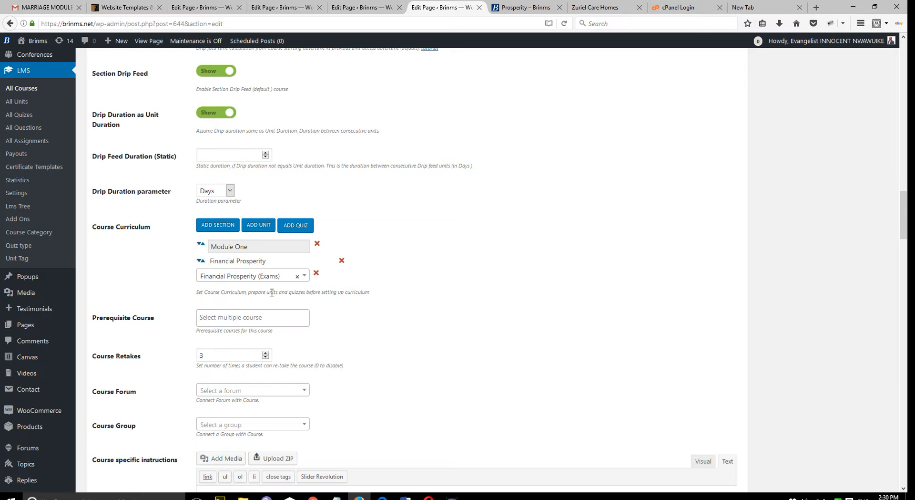
pyautogui.press('Home')
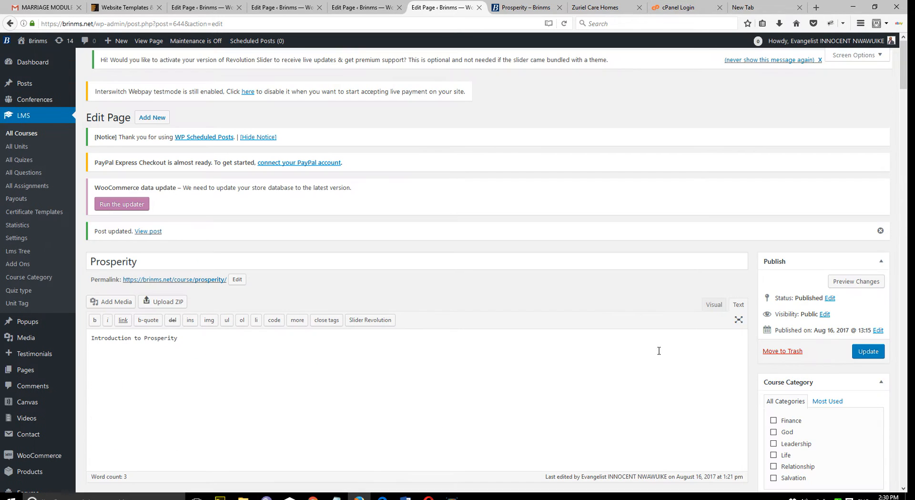
pyautogui.click(875, 352)
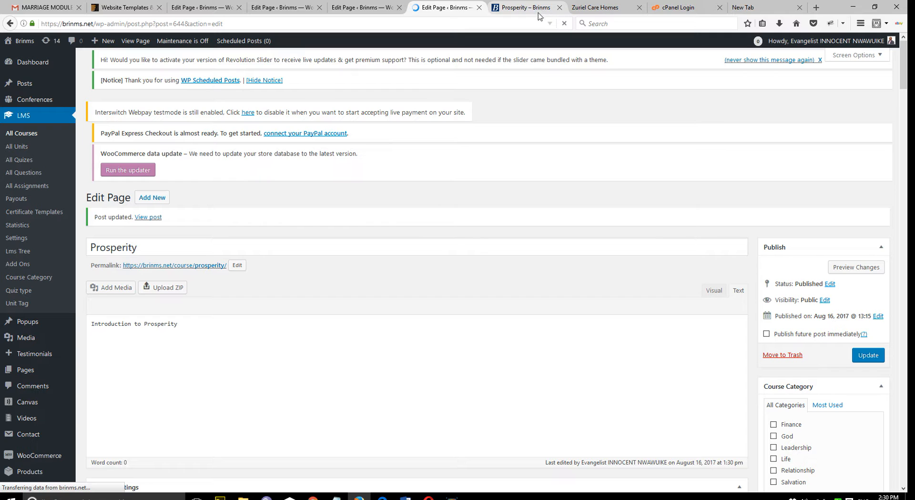
# Reload the public Prosperity course page, expand Module One and open the Financial Prosperity (Exams) quiz
pyautogui.click(546, 10)
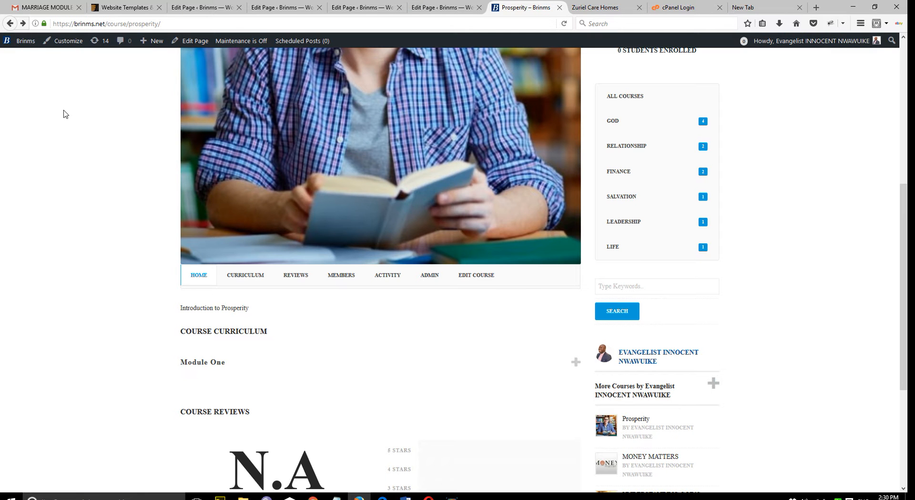
pyautogui.click(564, 25)
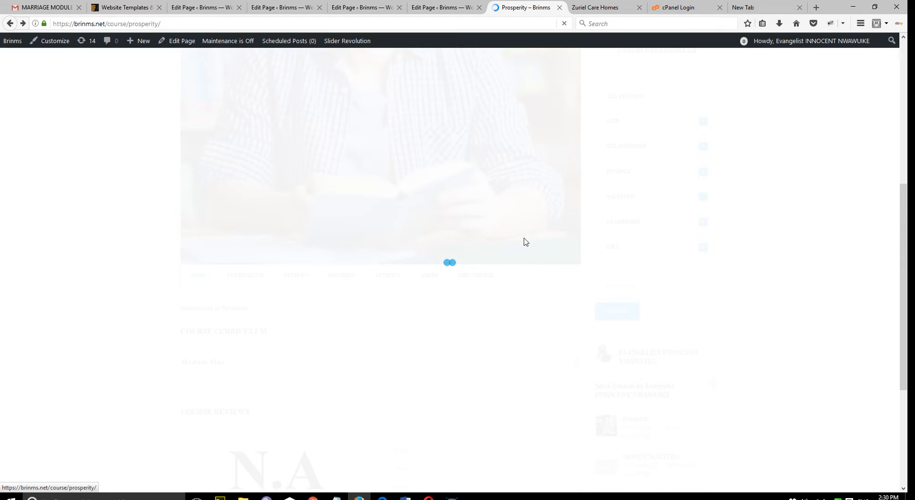
pyautogui.click(207, 363)
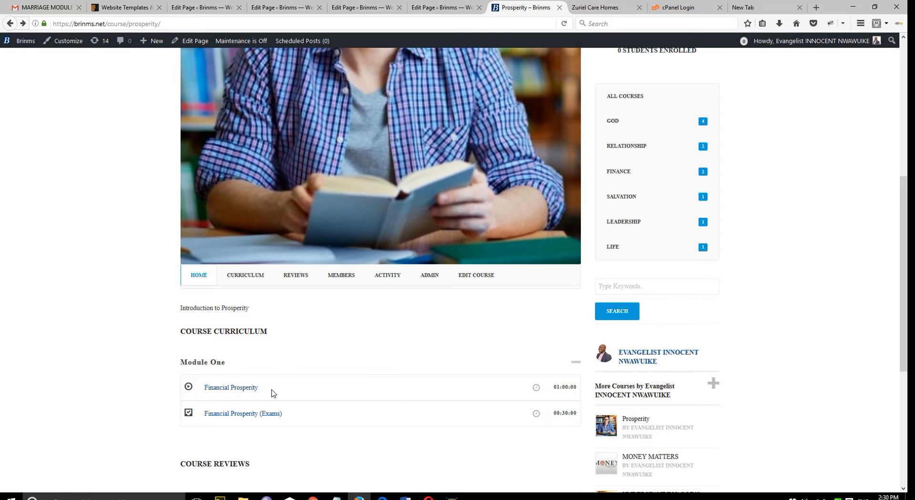
pyautogui.click(258, 419)
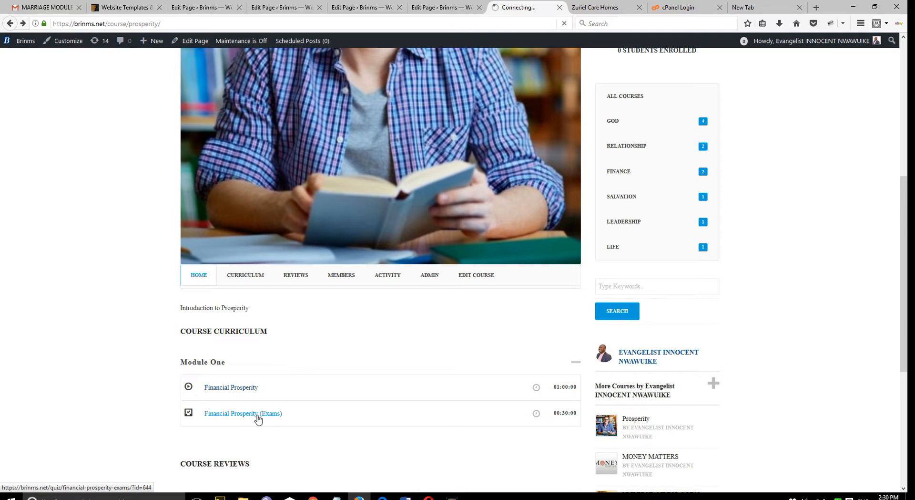
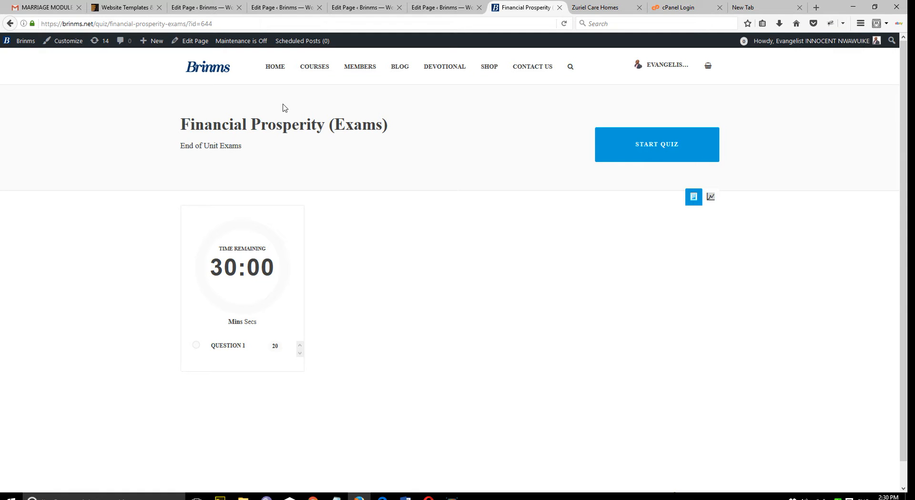
# Start a new WooCommerce product in a separate tab and title it "Prosperity"
pyautogui.click(438, 6)
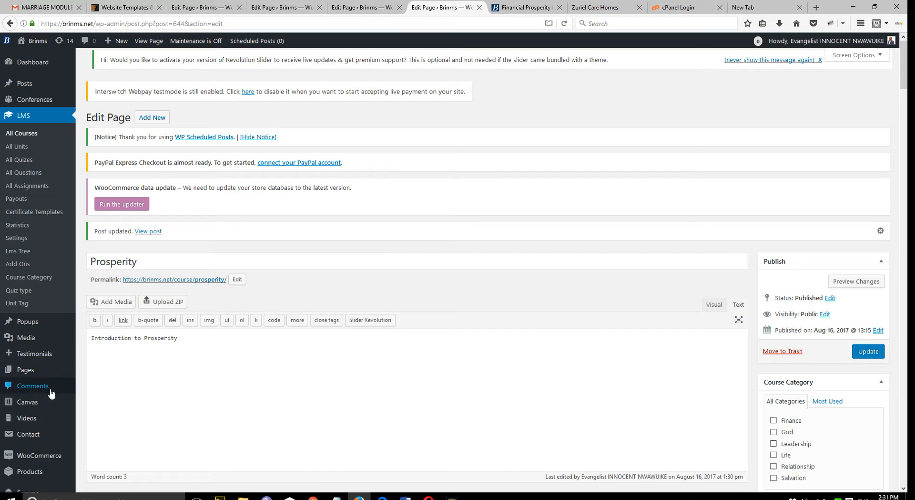
pyautogui.scroll(-3, 51, 387)
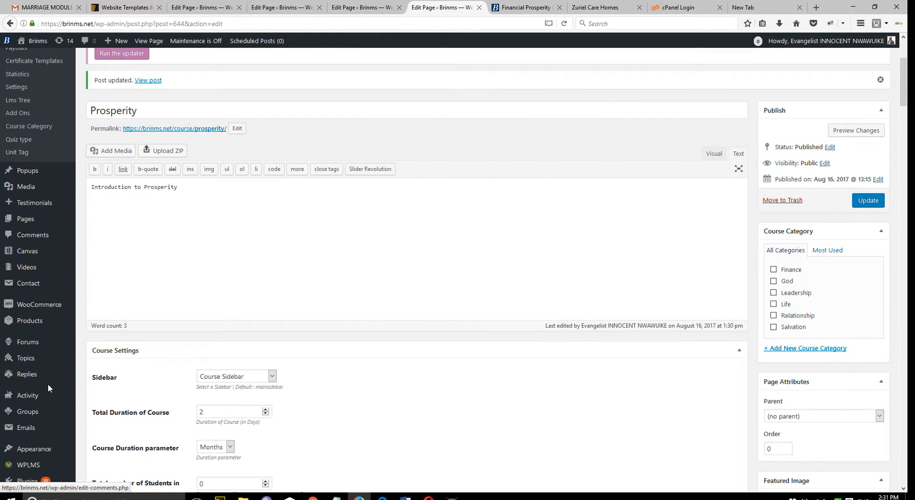
pyautogui.moveTo(30, 324)
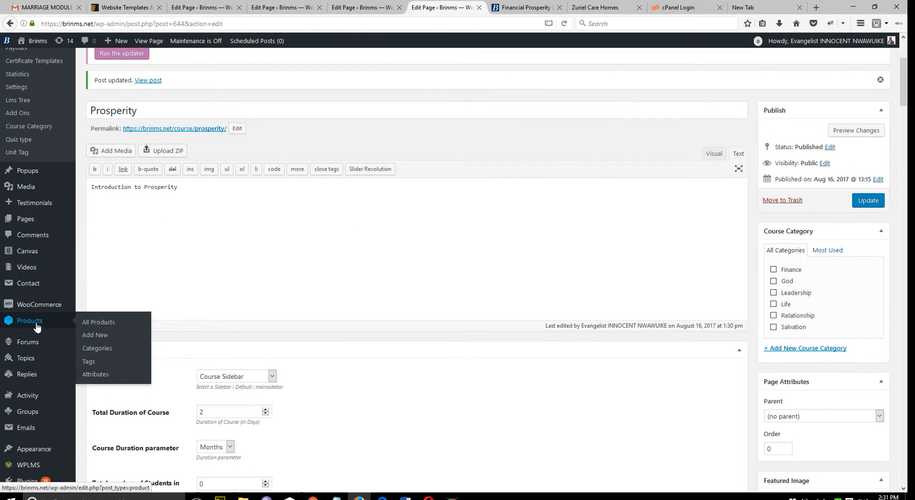
pyautogui.rightClick(89, 337)
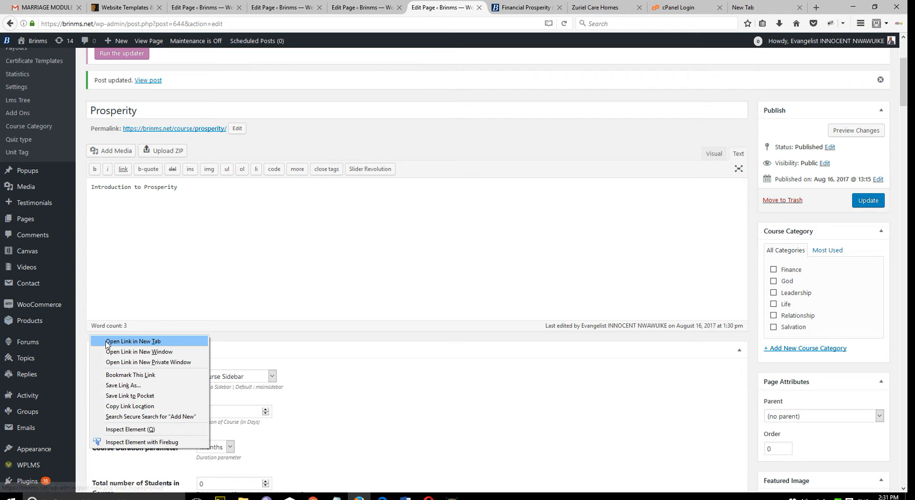
pyautogui.click(107, 341)
pyautogui.moveTo(460, 7); pyautogui.dragTo(205, 18)
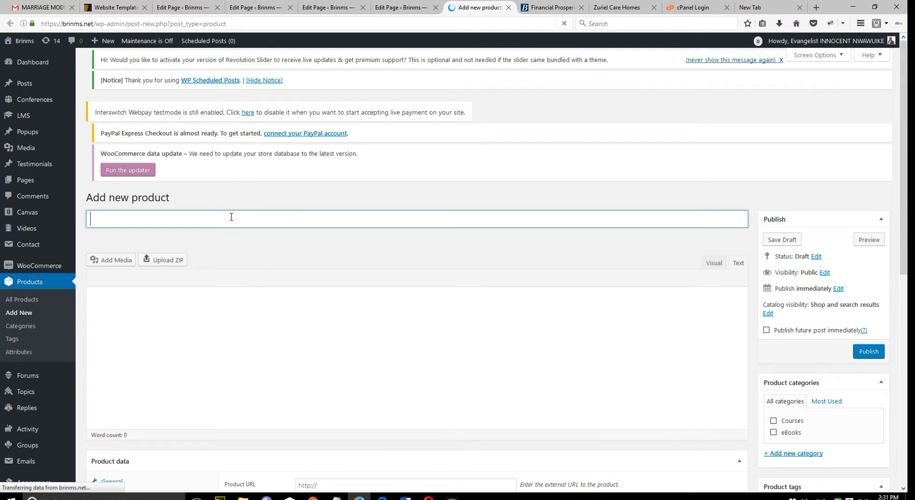
pyautogui.write('Pro')
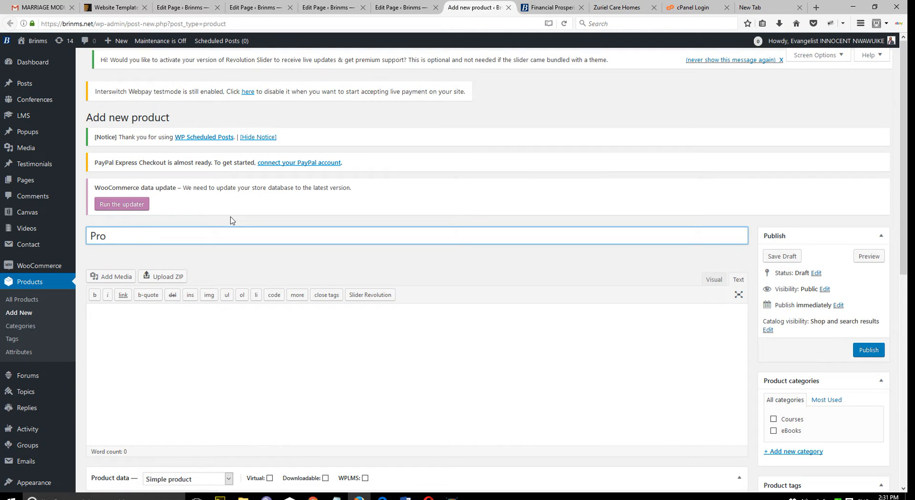
pyautogui.write('sperity')
# Enable the WPLMS option for the Prosperity product and set its regular price to 1500
pyautogui.scroll(-5, 438, 399)
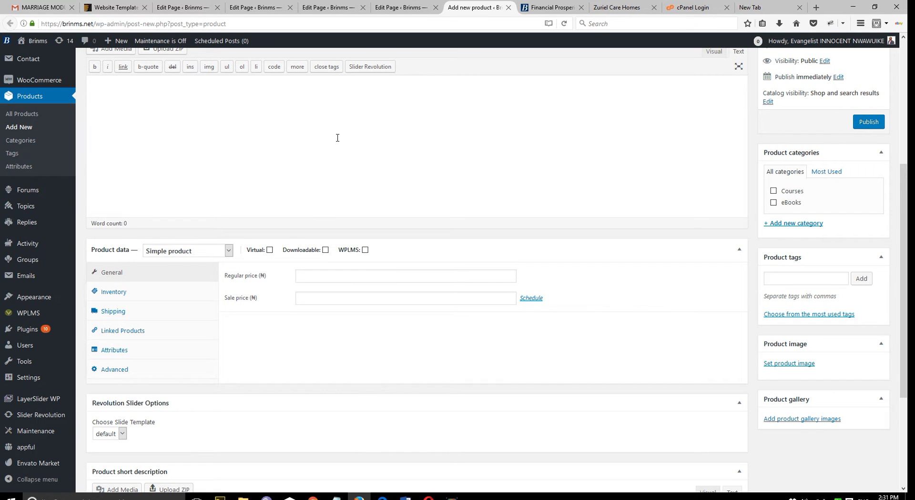
pyautogui.scroll(2, 337, 138)
pyautogui.click(117, 201)
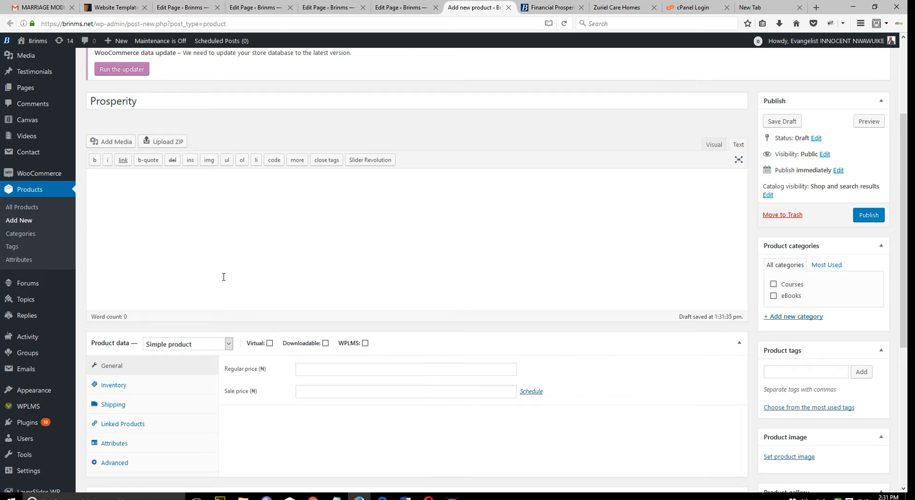
pyautogui.scroll(-2, 357, 320)
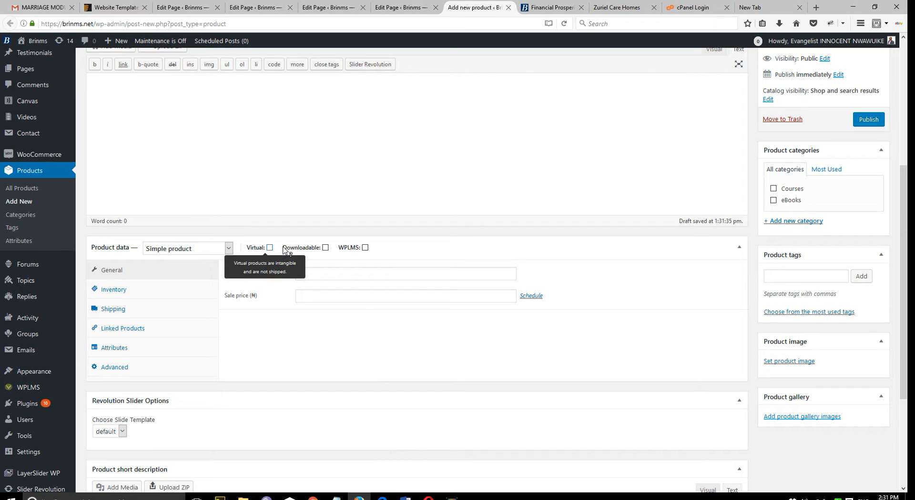
pyautogui.click(365, 247)
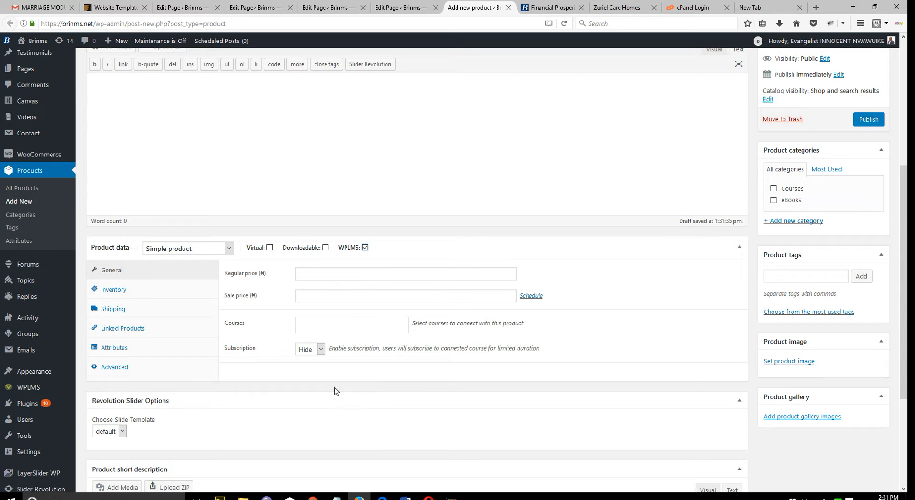
pyautogui.click(311, 274)
pyautogui.write('15')
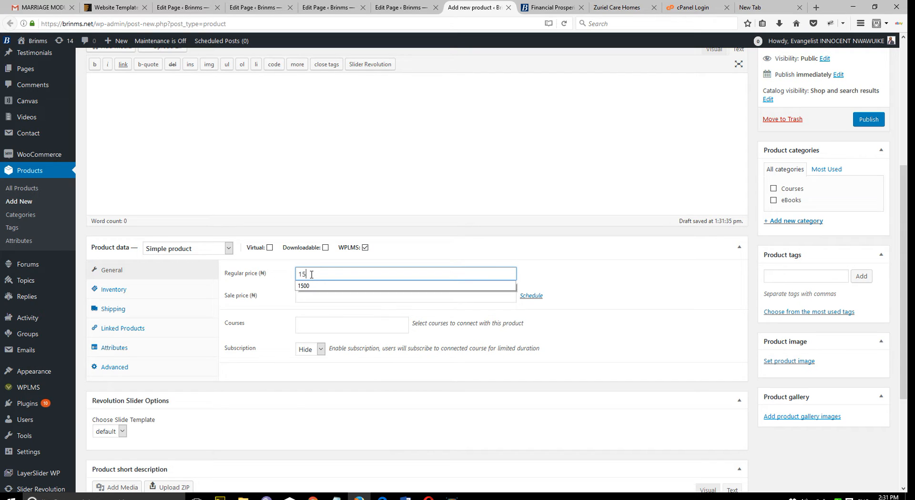
pyautogui.write('00')
pyautogui.click(313, 295)
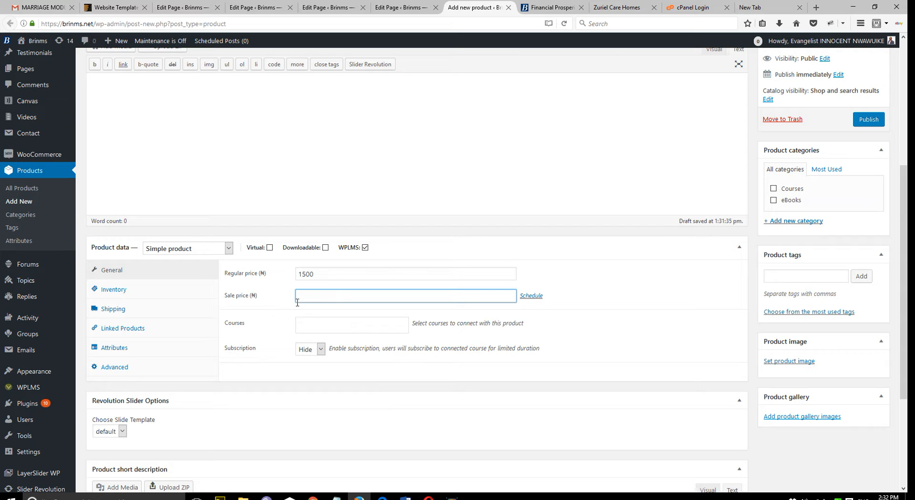
pyautogui.click(313, 296)
pyautogui.write('100')
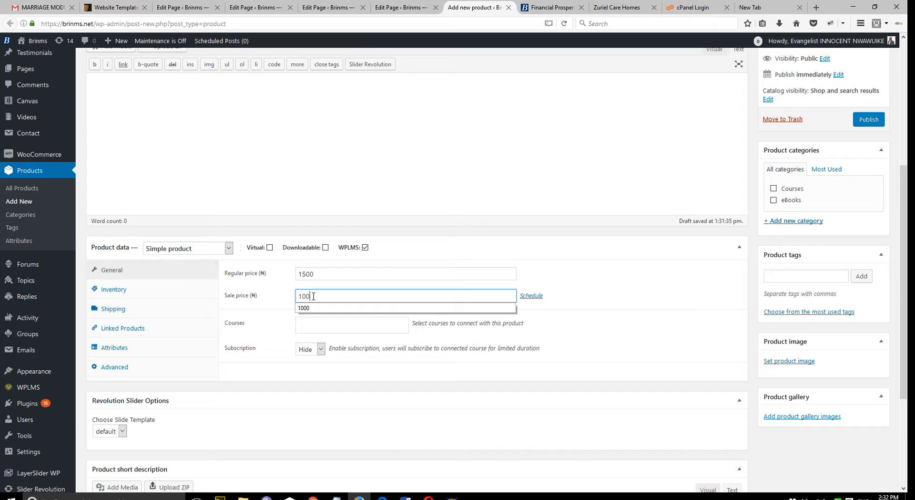
pyautogui.write('0')
pyautogui.click(313, 308)
pyautogui.doubleClick(316, 296)
pyautogui.press('BackSpace')
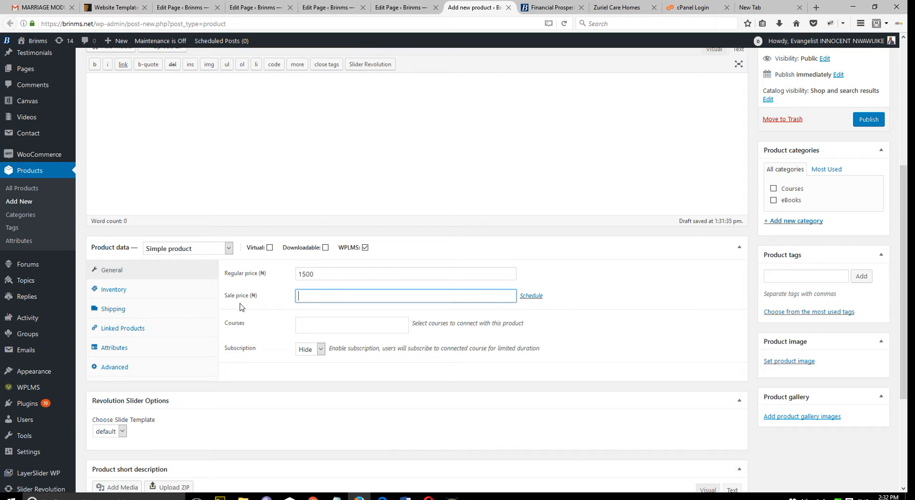
# Connect the Prosperity course to the product
pyautogui.click(313, 329)
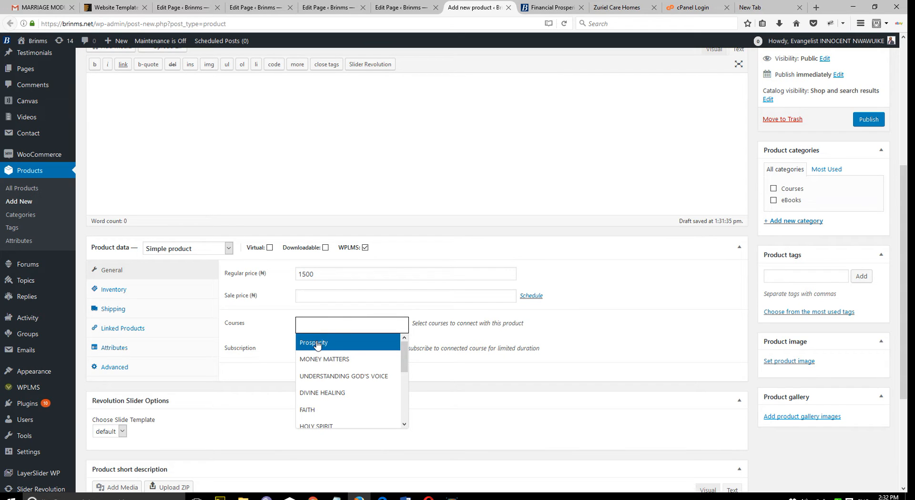
pyautogui.click(317, 343)
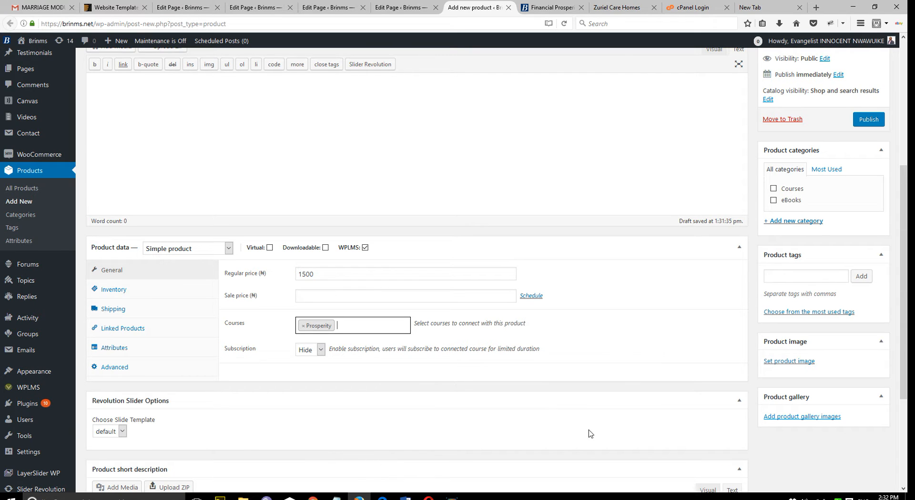
pyautogui.scroll(2, 620, 367)
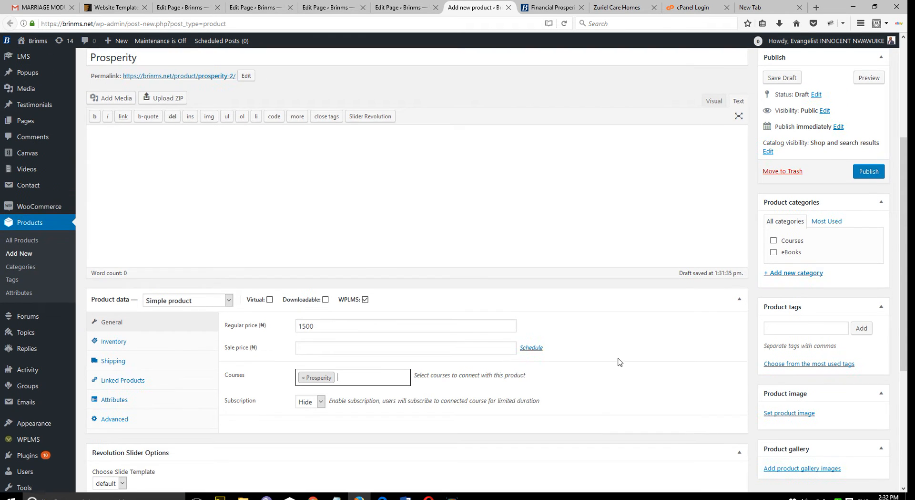
pyautogui.scroll(-2, 619, 362)
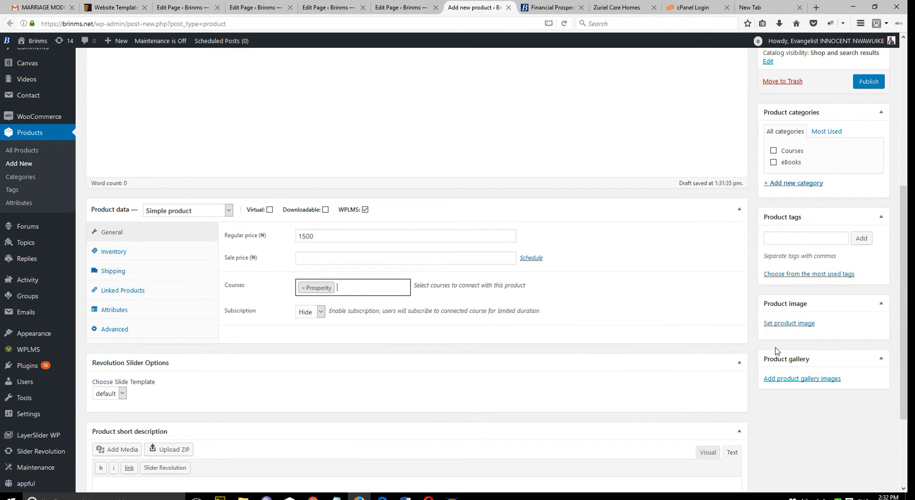
# Open the public All Courses page to check the Prosperity course listing
pyautogui.click(529, 6)
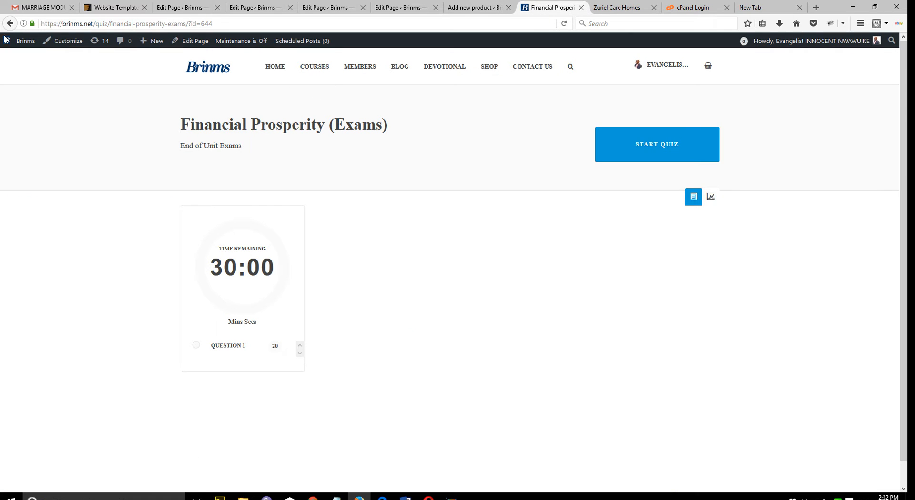
pyautogui.click(316, 73)
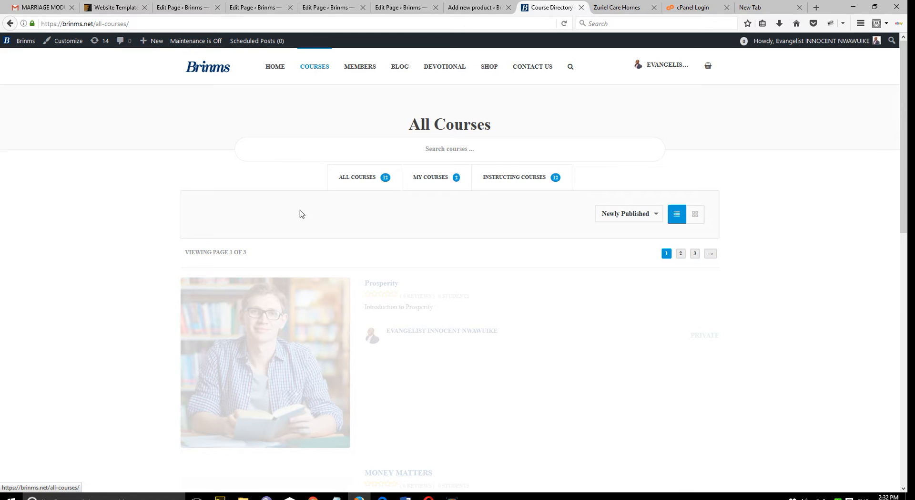
# Review the edit pages of the Financial Prosperity QST 1 question and the Financial Prosperity (Exams) quiz, and return to the new product
pyautogui.click(162, 5)
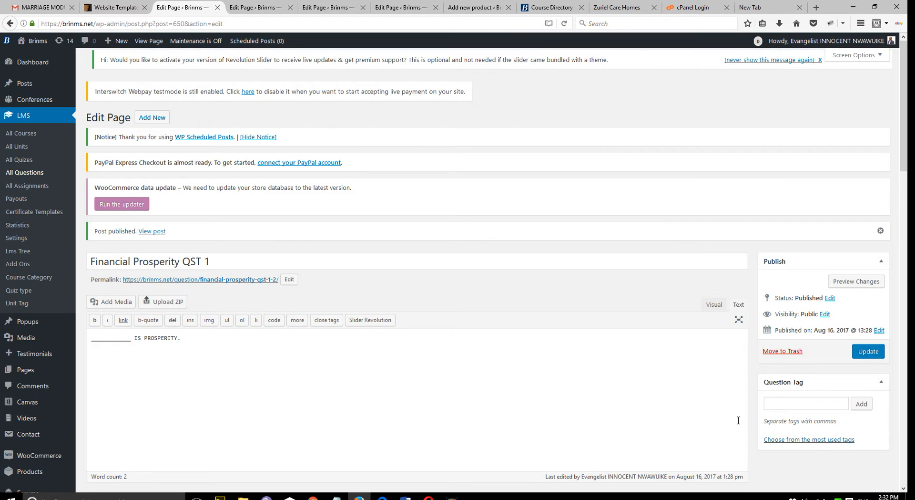
pyautogui.scroll(-10, 738, 420)
pyautogui.scroll(5, 756, 245)
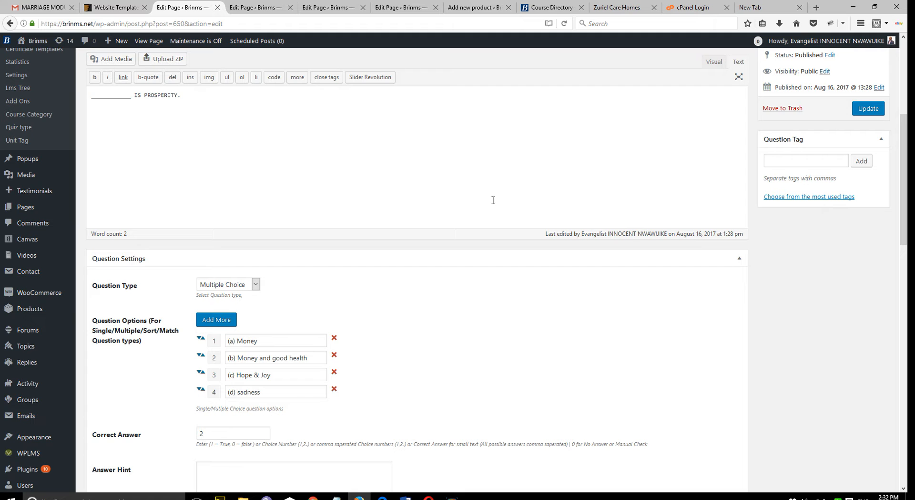
pyautogui.click(247, 6)
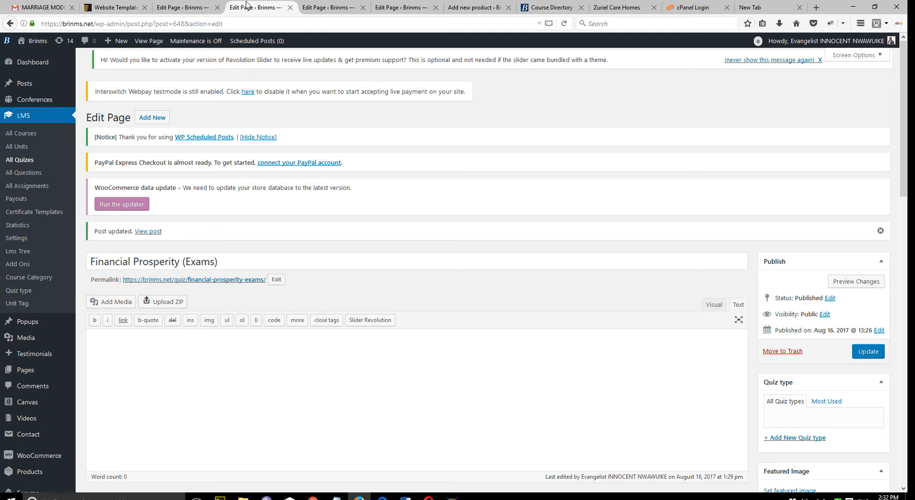
pyautogui.scroll(-2, 564, 212)
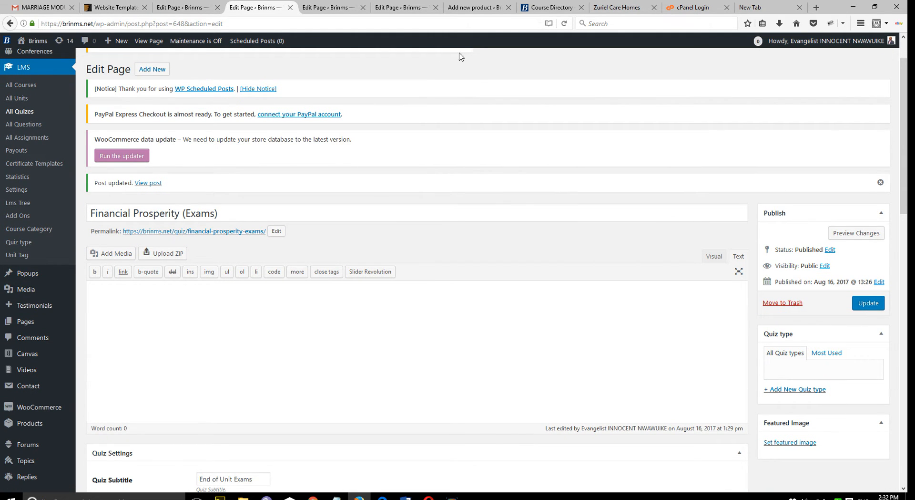
pyautogui.click(193, 7)
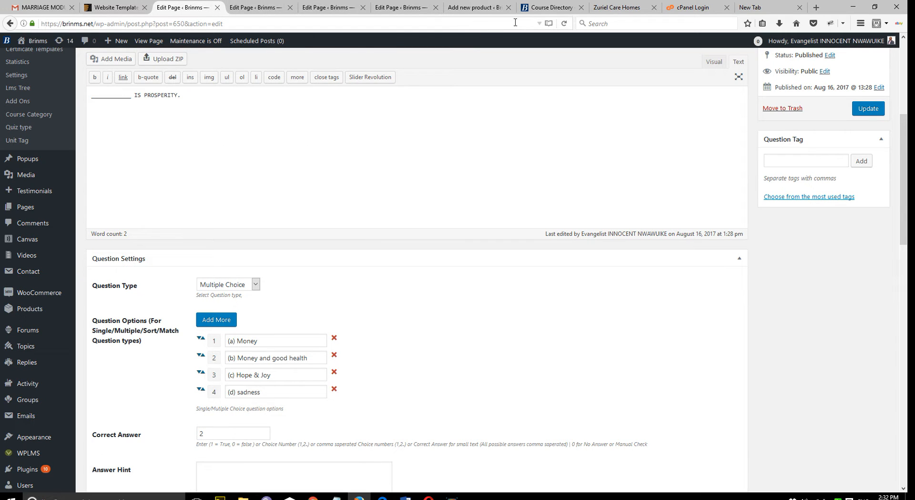
pyautogui.click(480, 12)
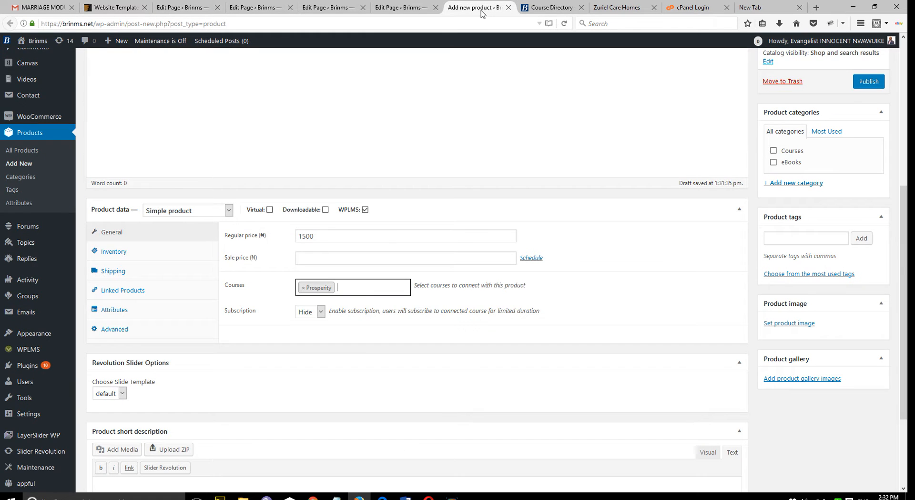
pyautogui.click(419, 7)
pyautogui.click(478, 9)
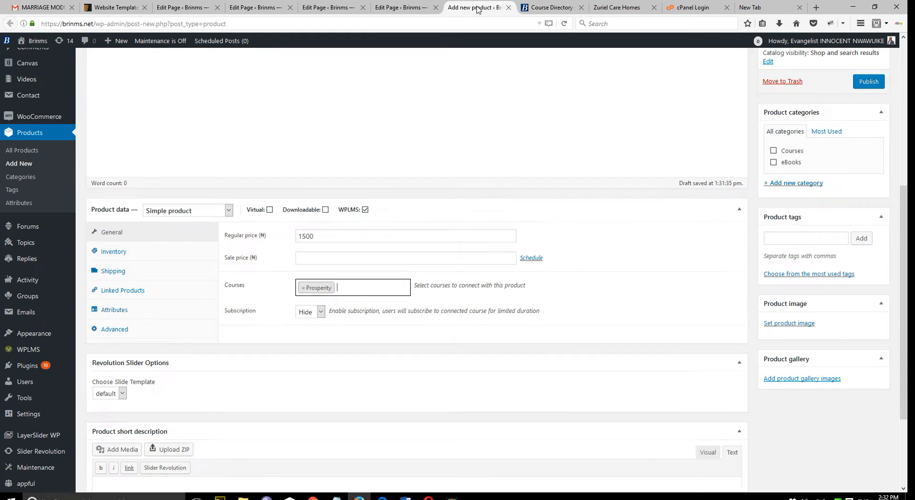
# Place the new product's browser tab ahead of the other edit pages and set user.jpg from the media library as the product image
pyautogui.moveTo(475, 8); pyautogui.dragTo(186, 9)
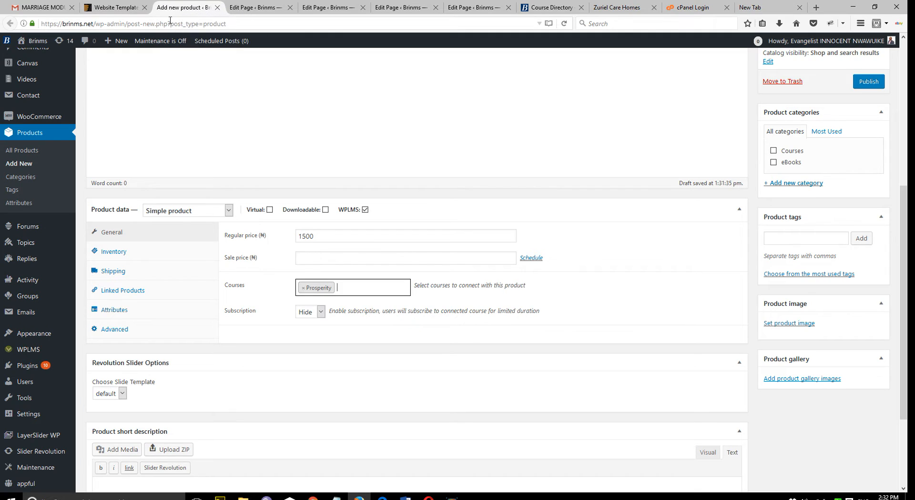
pyautogui.click(777, 324)
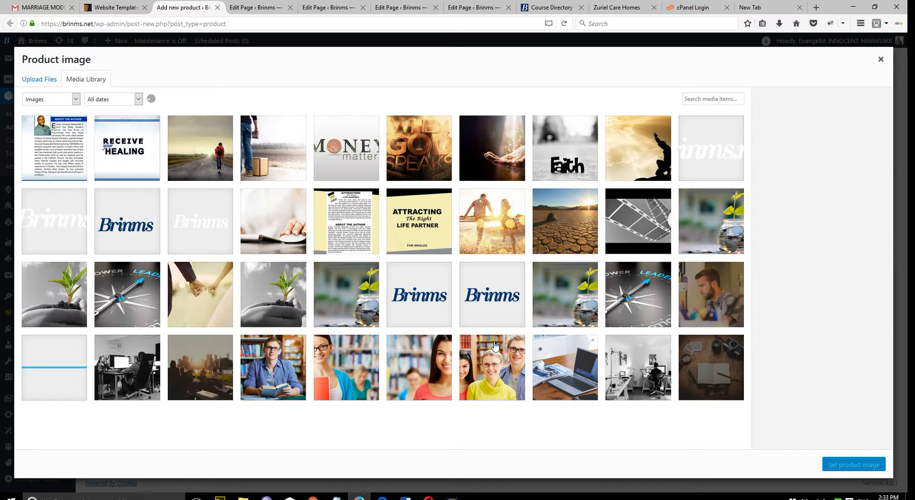
pyautogui.click(282, 376)
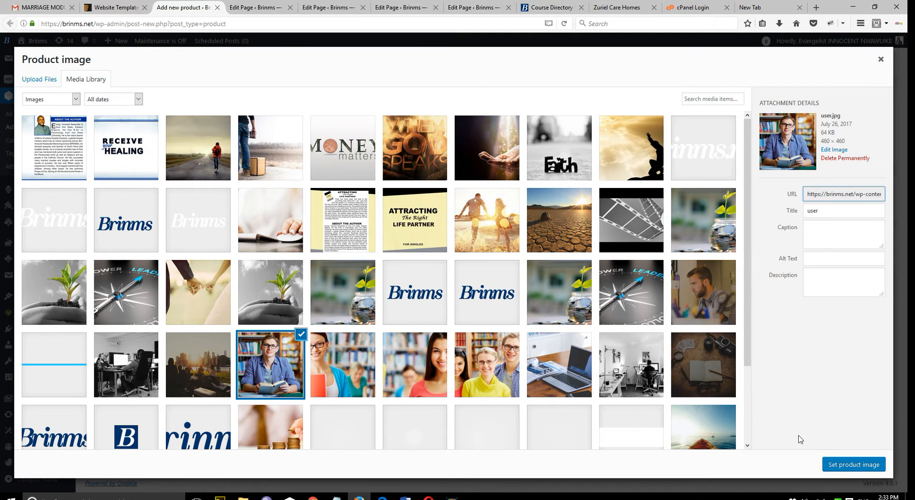
pyautogui.click(824, 460)
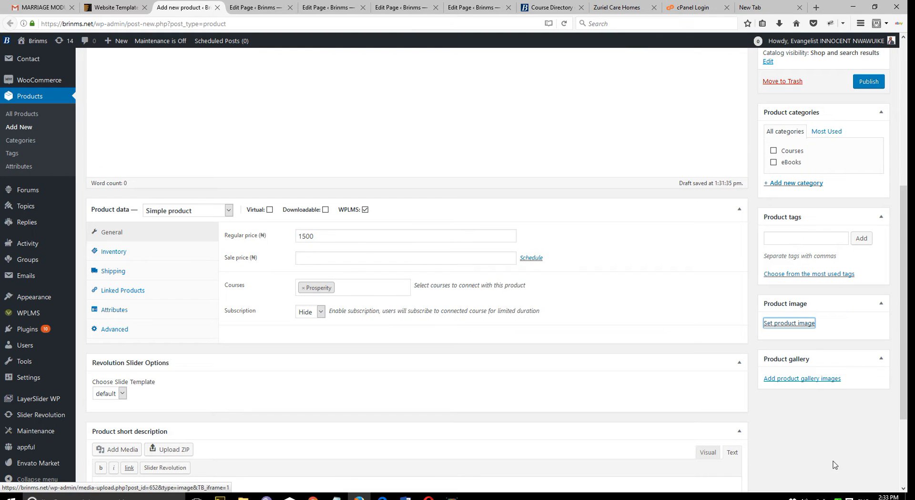
# Fill the product short description with the placeholder text "skjdhasdkjahsdkjahsdkajhsdak"
pyautogui.scroll(-2, 822, 444)
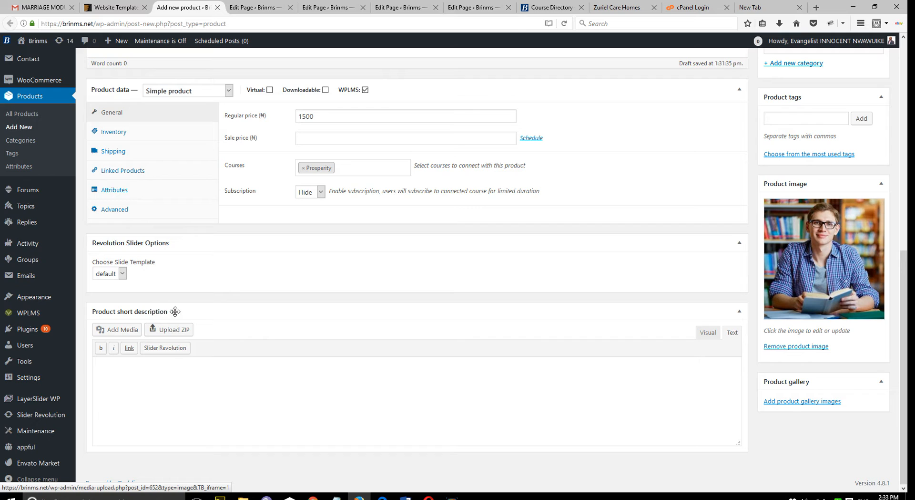
pyautogui.click(109, 376)
pyautogui.write('skjdhasdkjahsdkjahsdkajhsdak')
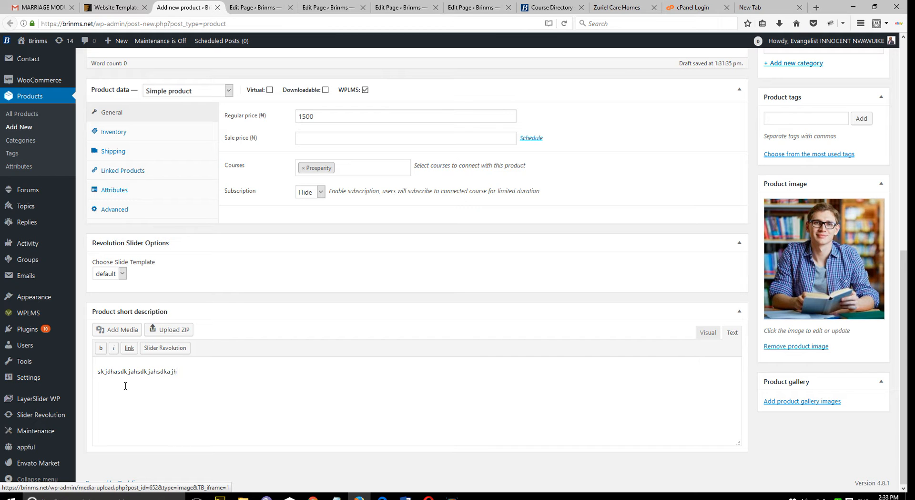
# Assign the Prosperity product to the Courses category and publish it
pyautogui.scroll(5, 399, 290)
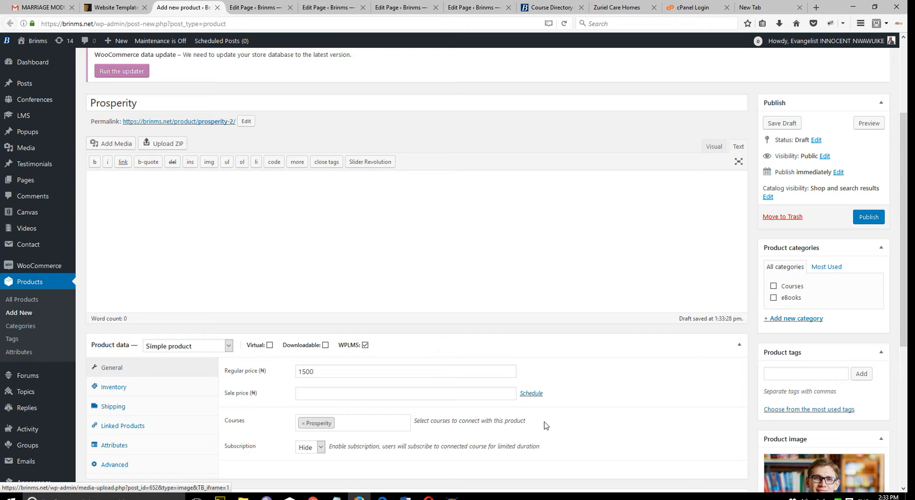
pyautogui.click(775, 286)
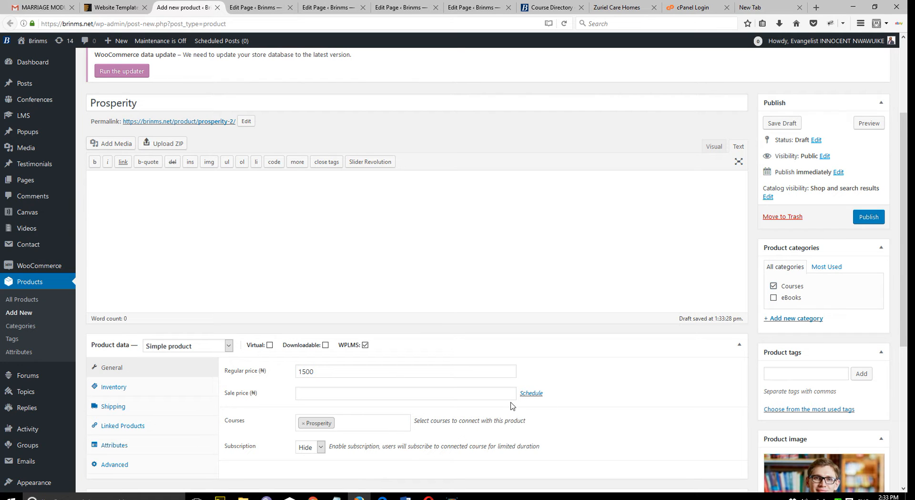
pyautogui.click(864, 218)
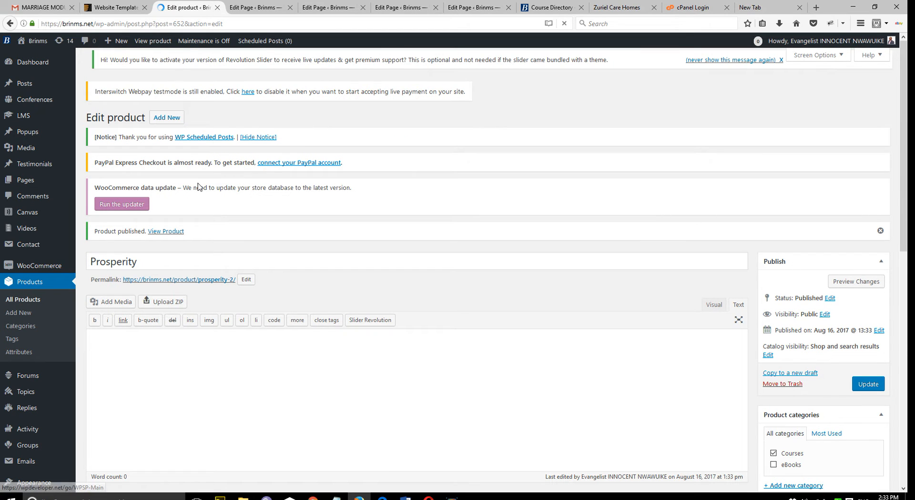
# Return to the Prosperity course's edit page and update the course
pyautogui.click(461, 4)
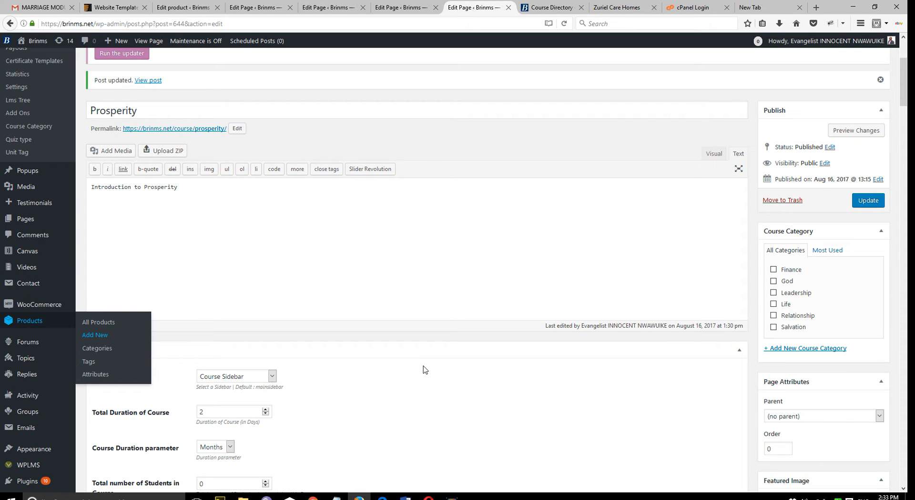
pyautogui.scroll(-20, 425, 369)
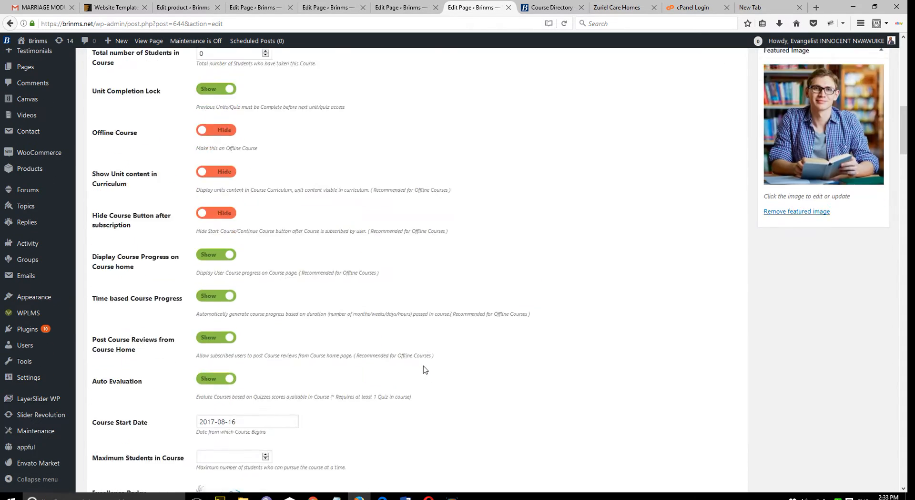
pyautogui.scroll(20, 425, 370)
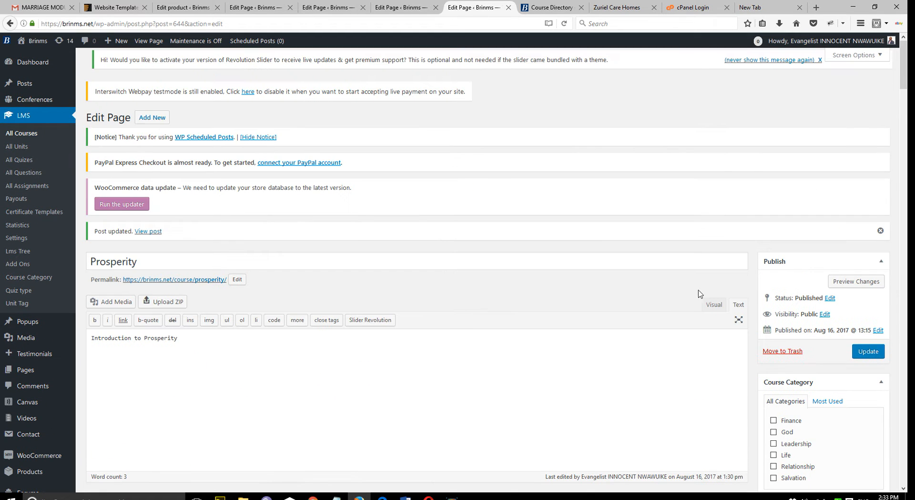
pyautogui.click(867, 354)
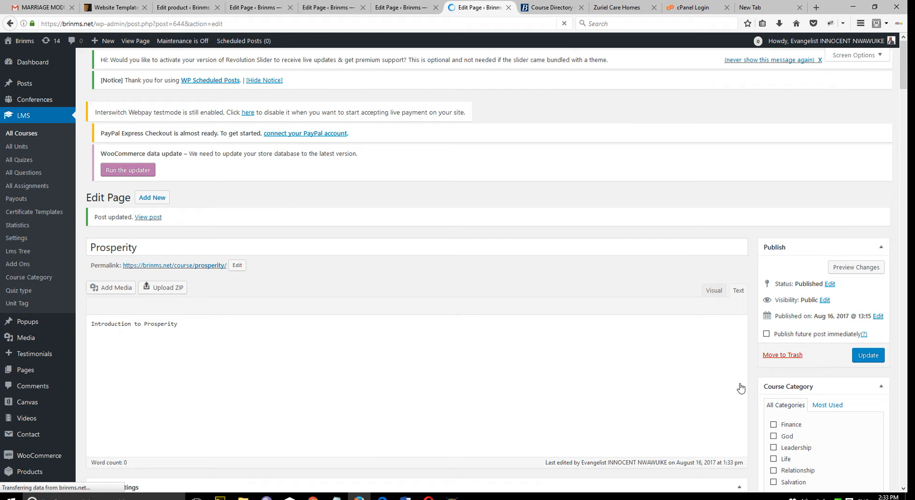
# Set Prosperity as the course's associated product, choosing the first match for "pros", and update the course
pyautogui.scroll(-20, 503, 365)
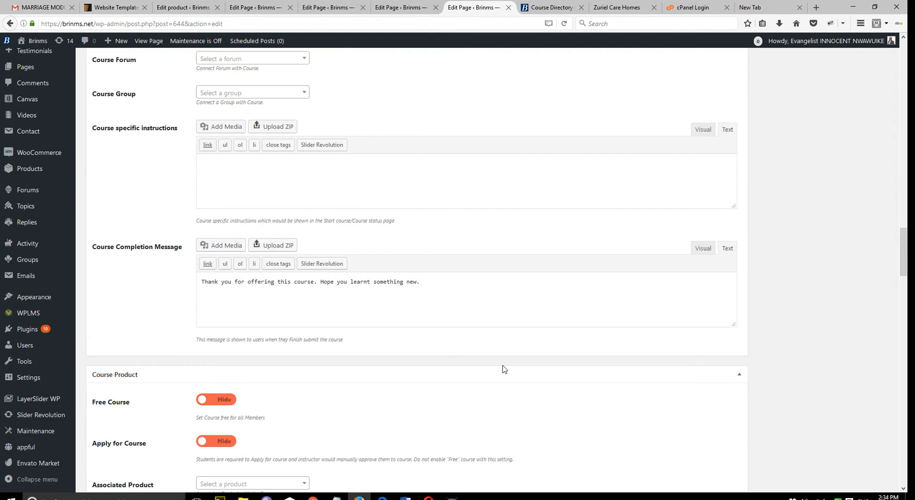
pyautogui.scroll(2, 504, 368)
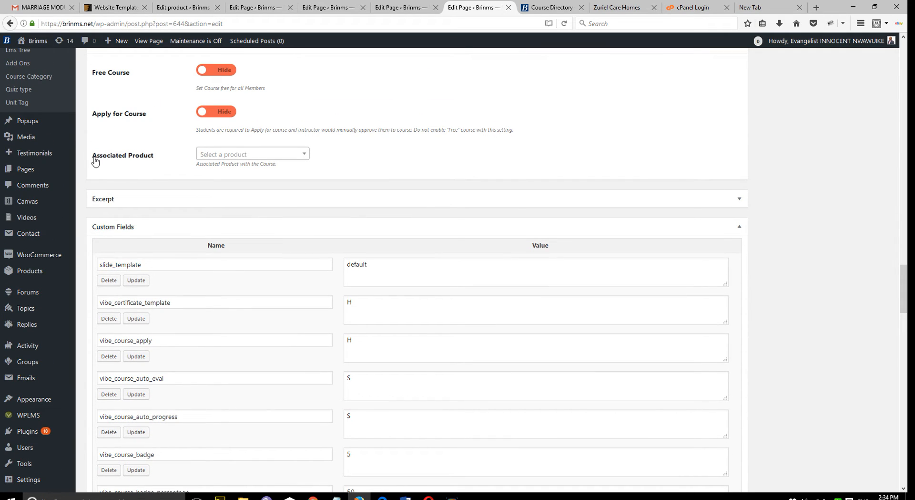
pyautogui.click(264, 160)
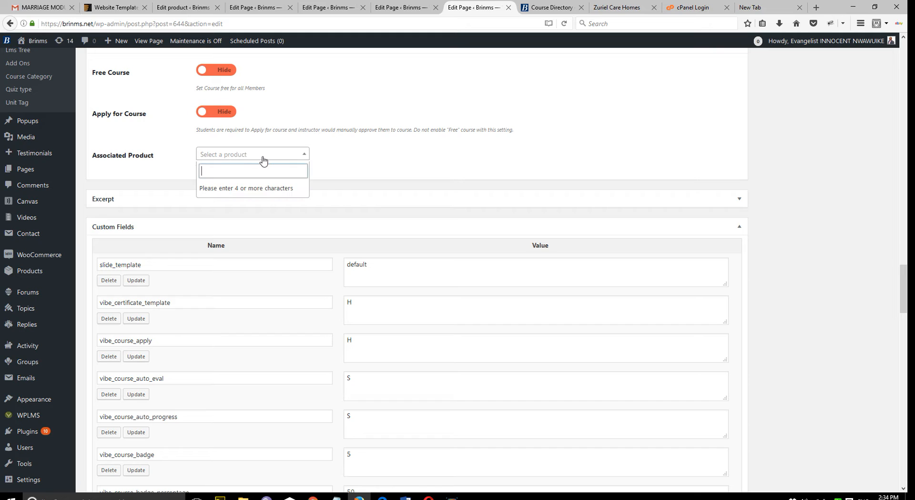
pyautogui.write('pros')
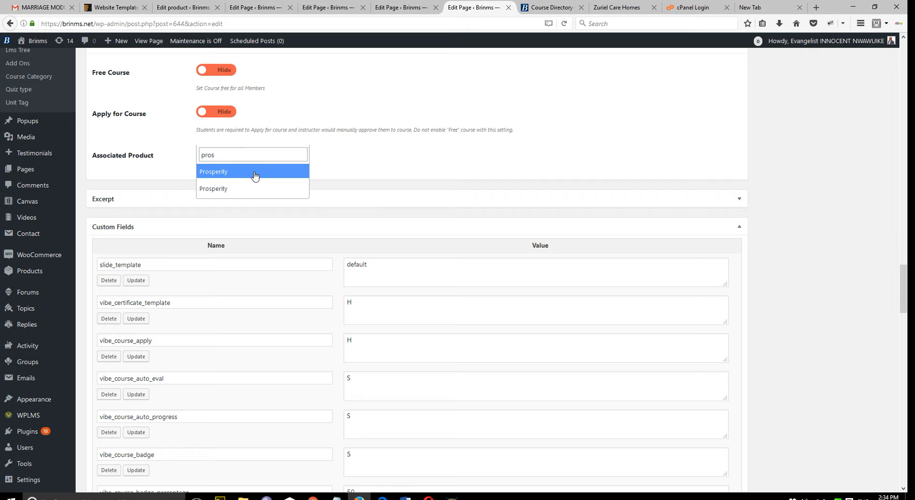
pyautogui.click(252, 173)
pyautogui.scroll(5, 438, 187)
pyautogui.scroll(10, 437, 187)
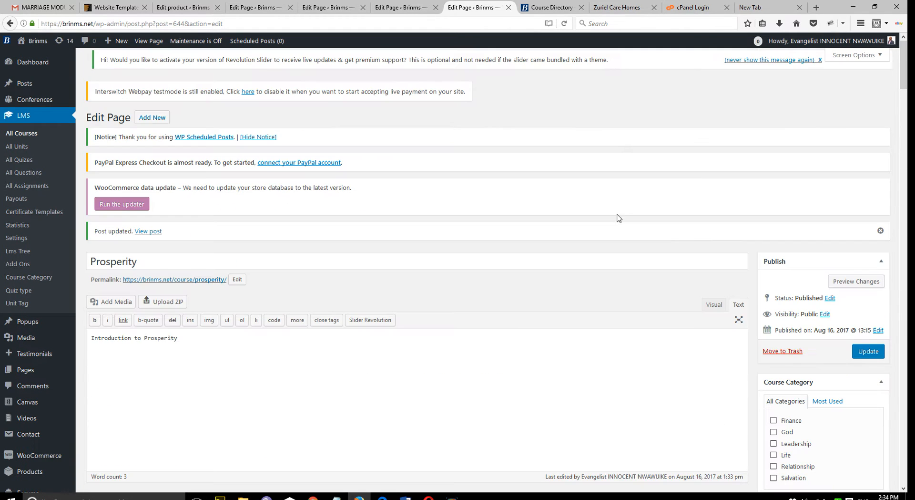
pyautogui.click(861, 353)
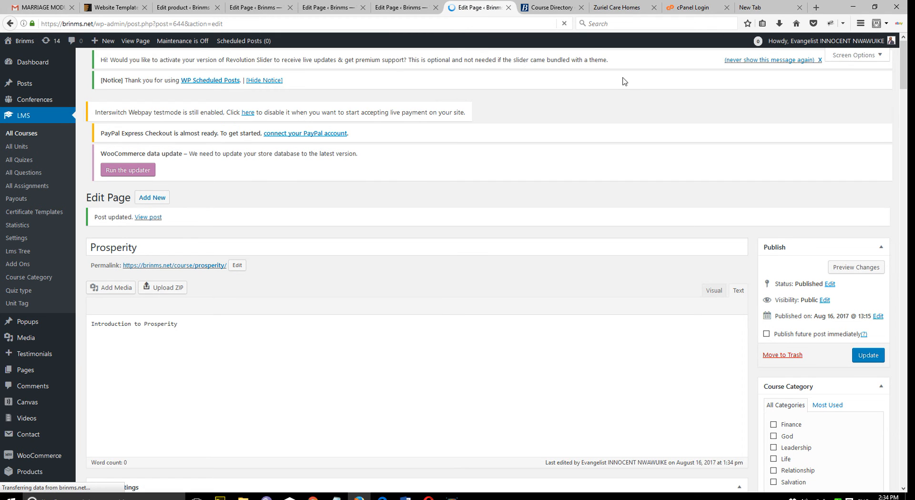
# Reload the public All Courses page to check the price shown for the Prosperity course
pyautogui.click(548, 9)
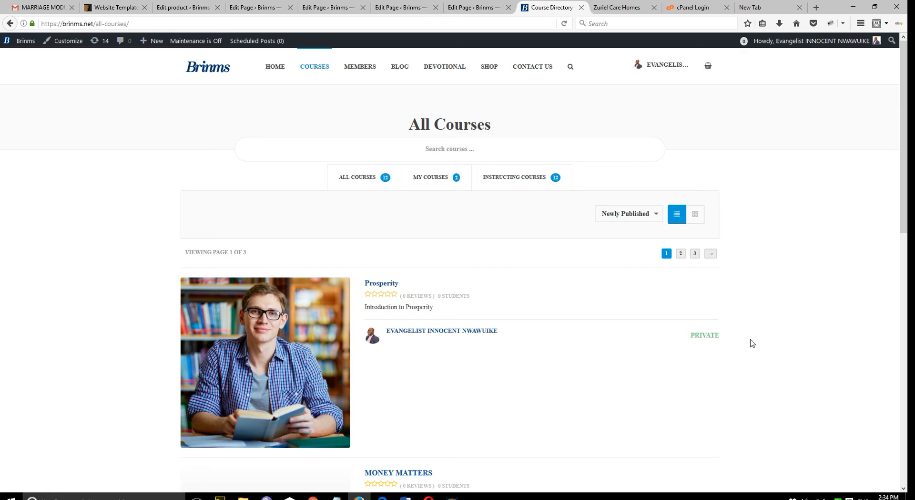
pyautogui.scroll(-2, 755, 342)
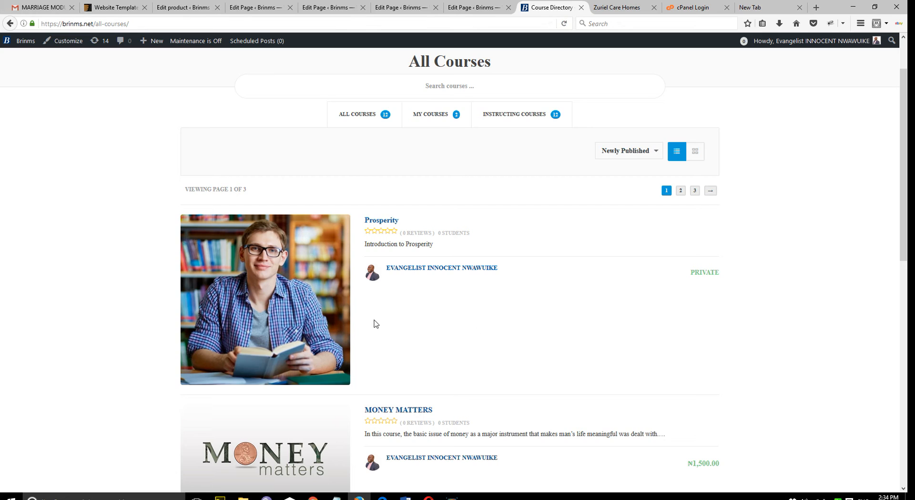
pyautogui.click(564, 25)
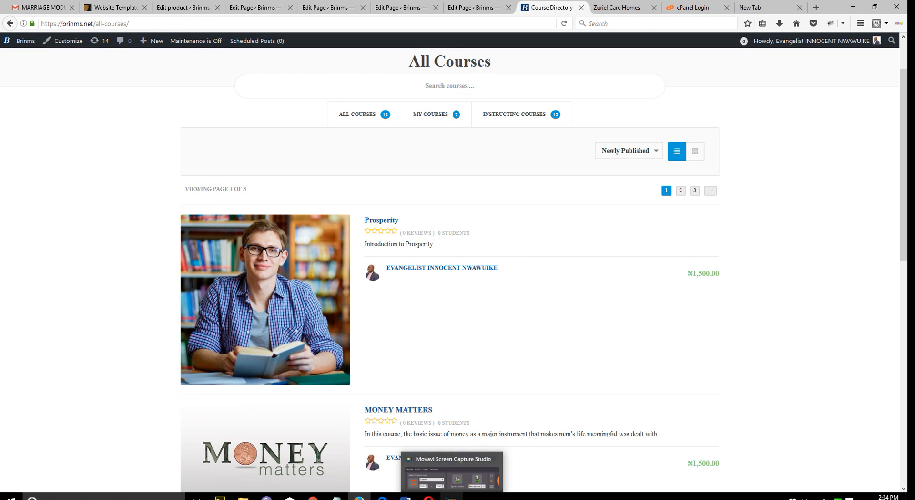
pyautogui.click(452, 496)
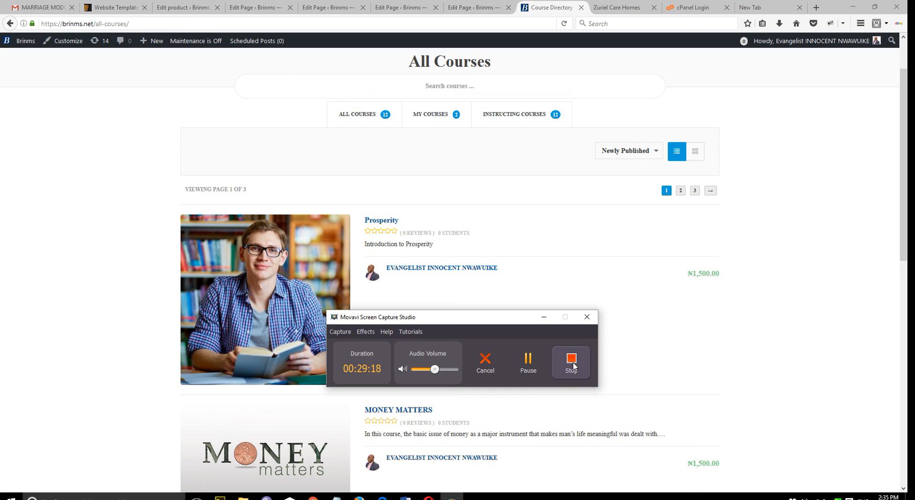